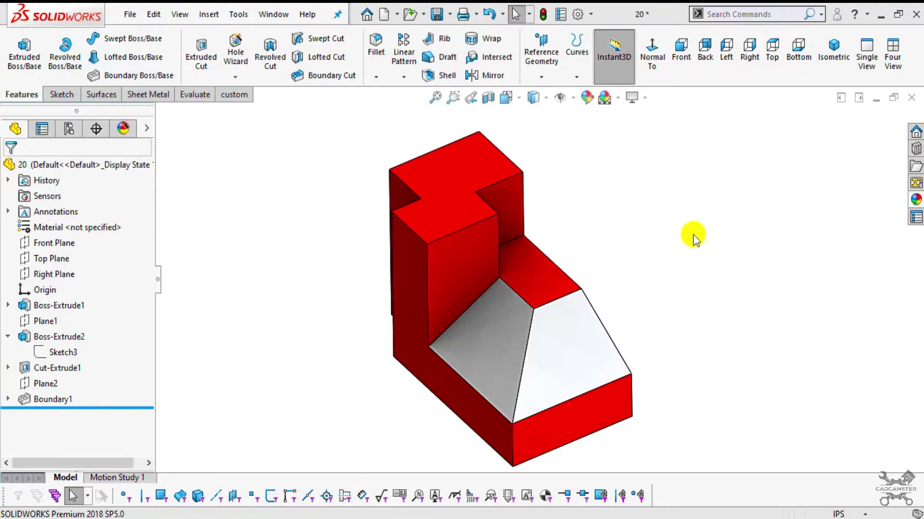
Examine the finished part from several angles, and switch to Snip & Sketch to examine the dimensioned reference drawing
{"action": "middle_click_drag", "start_coordinate": [574, 408], "coordinate": [575, 354]}
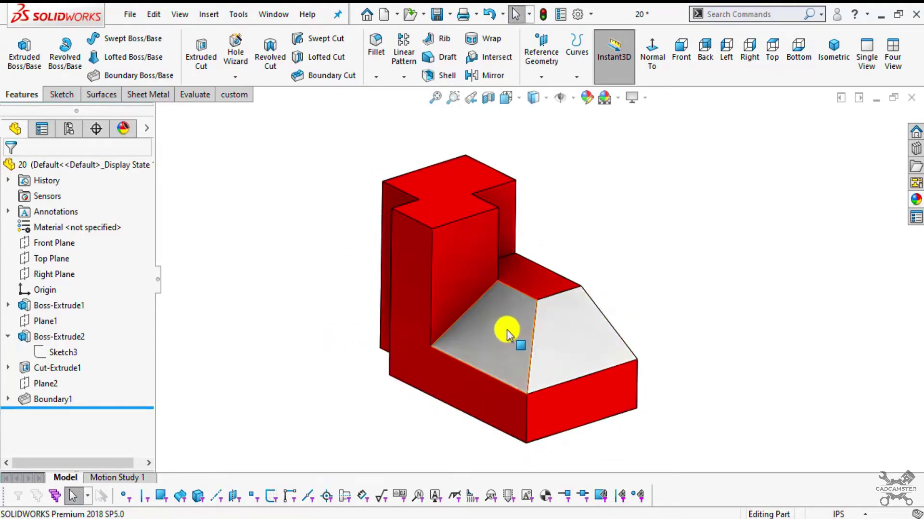
{"action": "middle_click_drag", "start_coordinate": [568, 363], "coordinate": [553, 383]}
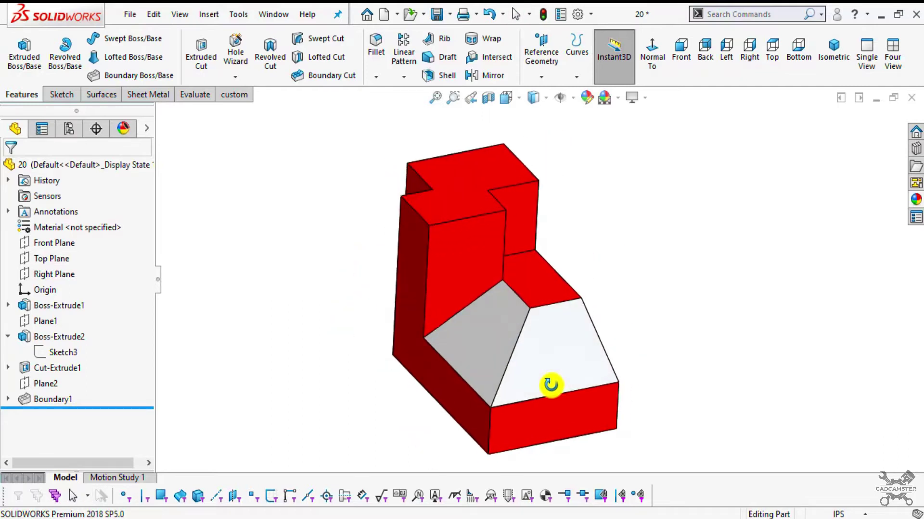
{"action": "middle_click_drag", "start_coordinate": [580, 305], "coordinate": [577, 375]}
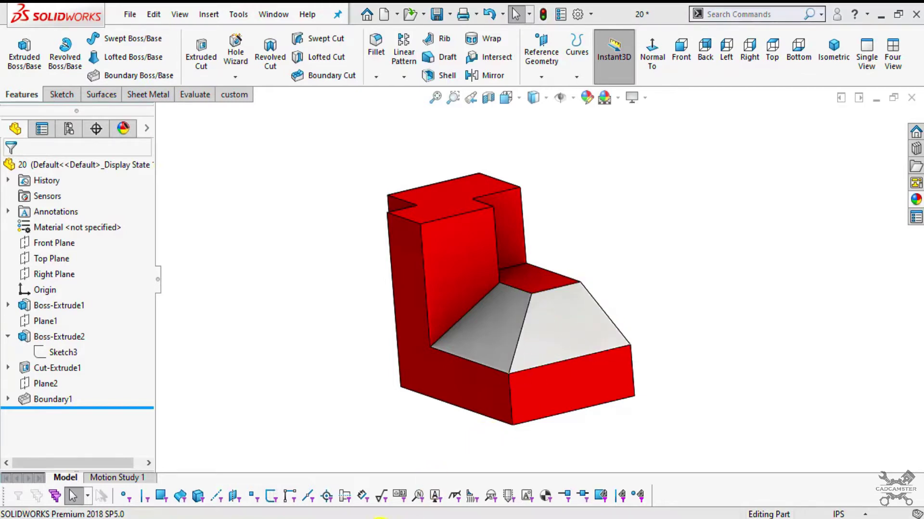
{"action": "key", "text": "alt+Tab"}
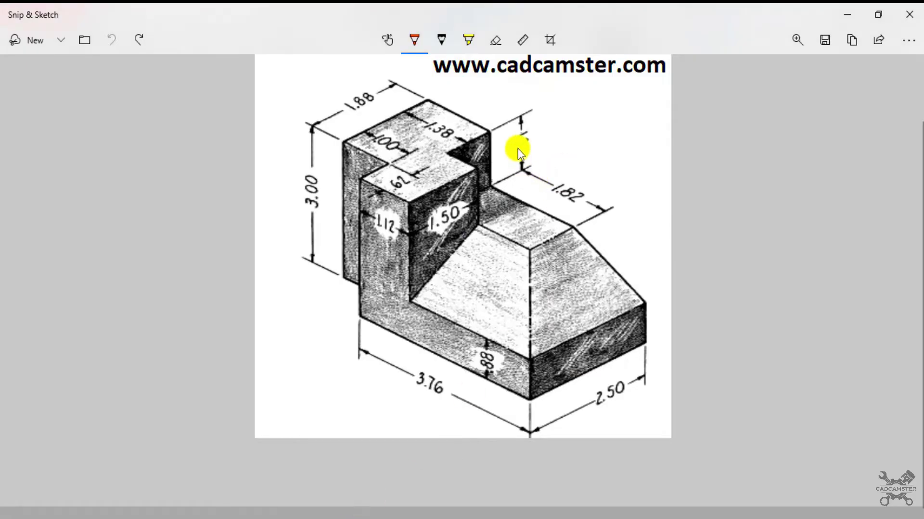
{"action": "scroll", "coordinate": [514, 148], "scroll_direction": "up", "scroll_amount": 2, "text": "ctrl"}
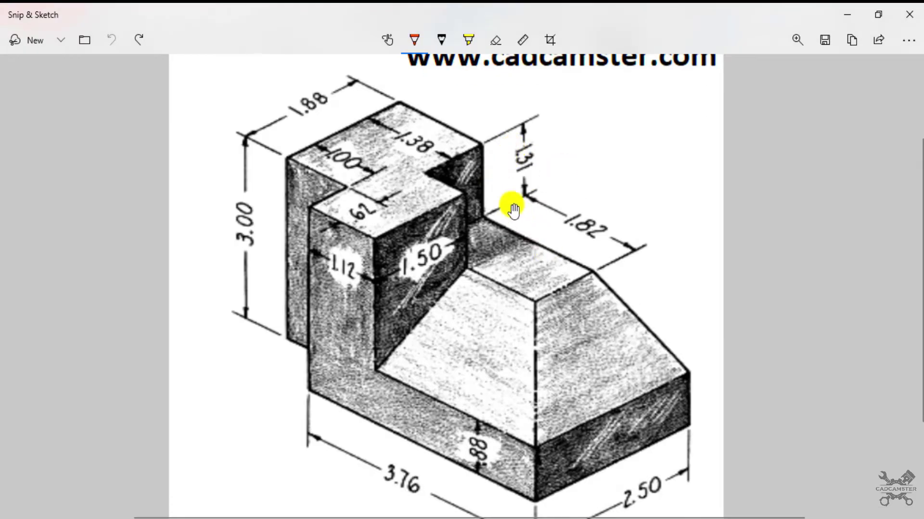
{"action": "scroll", "coordinate": [514, 210], "scroll_direction": "down", "scroll_amount": 1, "text": "ctrl"}
{"action": "key", "text": "ctrl+y"}
{"action": "key", "text": "ctrl+y"}
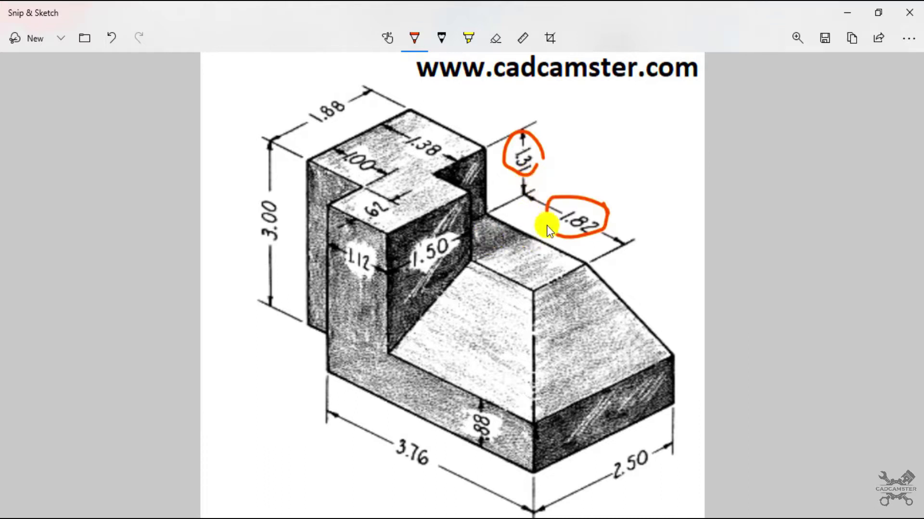
{"action": "key", "text": "ctrl+z"}
{"action": "key", "text": "ctrl+z"}
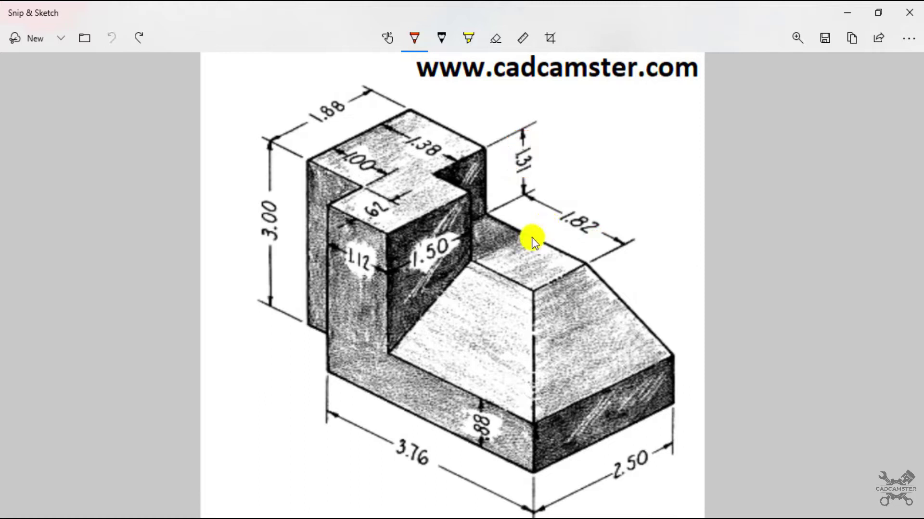
{"action": "scroll", "coordinate": [398, 417], "scroll_direction": "up", "scroll_amount": 1, "text": "ctrl"}
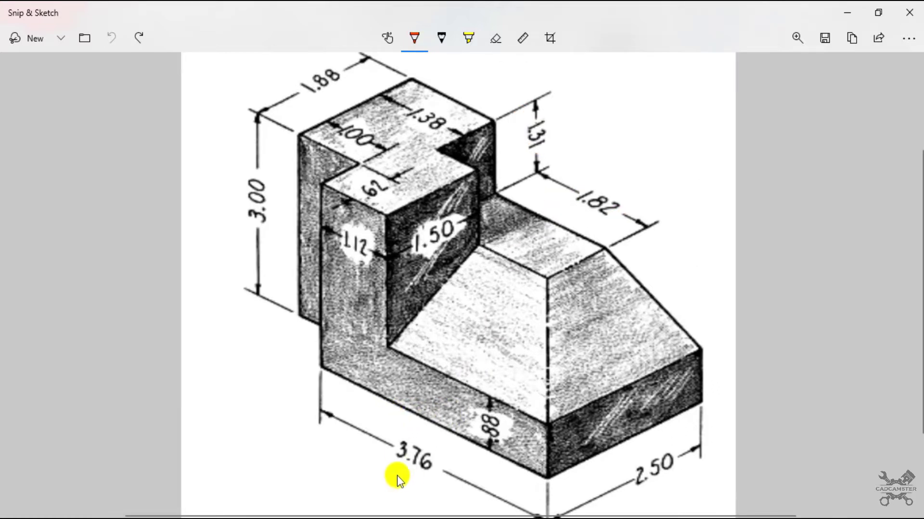
Circle the 3.76, 1.00, 2.50, .88 and 3.00 dimensions on the reference drawing and outline the base, stepped column and sloped top
{"action": "left_click_drag", "start_coordinate": [395, 481], "coordinate": [410, 480]}
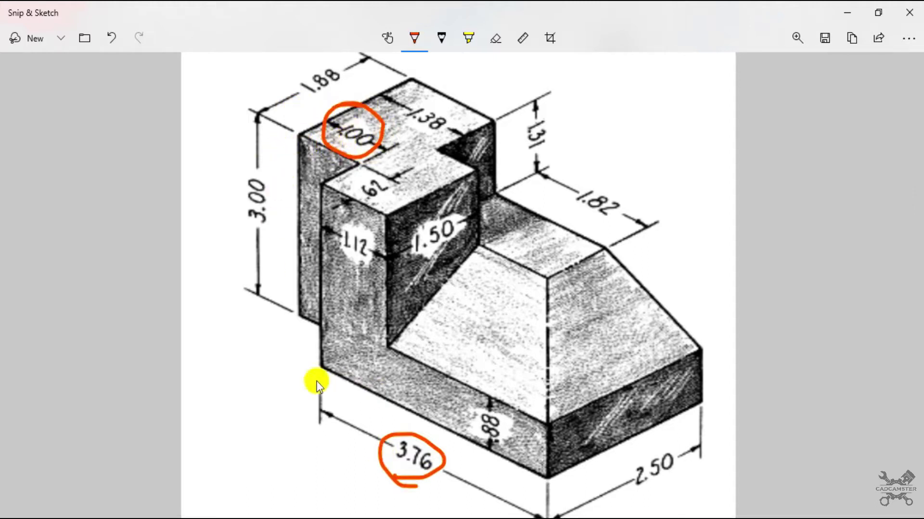
{"action": "mouse_move", "coordinate": [270, 342]}
{"action": "left_mouse_down"}
{"action": "mouse_move", "coordinate": [546, 478]}
{"action": "mouse_move", "coordinate": [731, 387]}
{"action": "mouse_move", "coordinate": [719, 381]}
{"action": "left_mouse_up"}
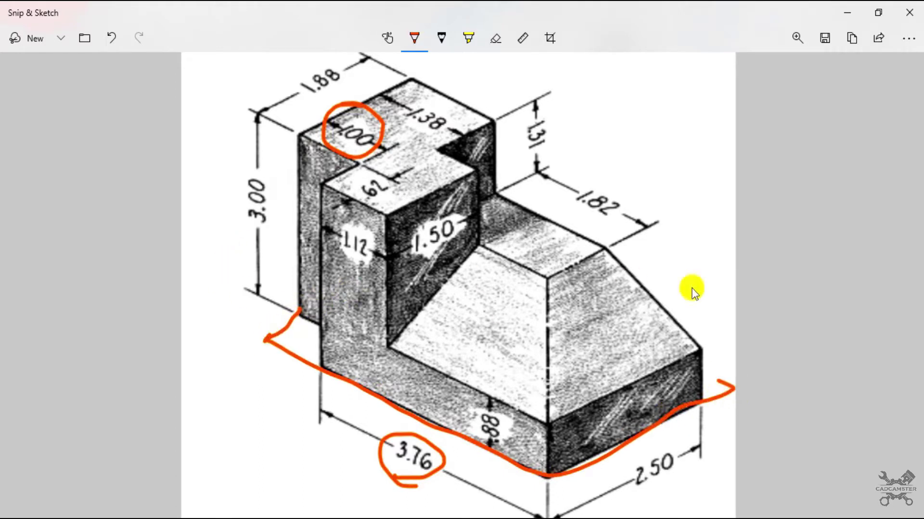
{"action": "mouse_move", "coordinate": [683, 454]}
{"action": "left_mouse_down"}
{"action": "mouse_move", "coordinate": [624, 467]}
{"action": "mouse_move", "coordinate": [691, 471]}
{"action": "mouse_move", "coordinate": [665, 460]}
{"action": "mouse_move", "coordinate": [625, 476]}
{"action": "left_mouse_up"}
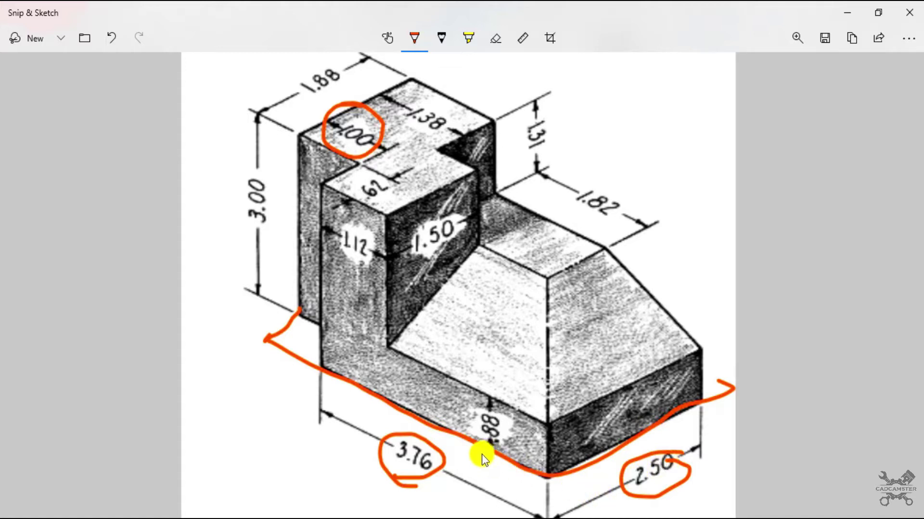
{"action": "mouse_move", "coordinate": [507, 439]}
{"action": "left_mouse_down"}
{"action": "mouse_move", "coordinate": [491, 409]}
{"action": "mouse_move", "coordinate": [461, 417]}
{"action": "left_mouse_up"}
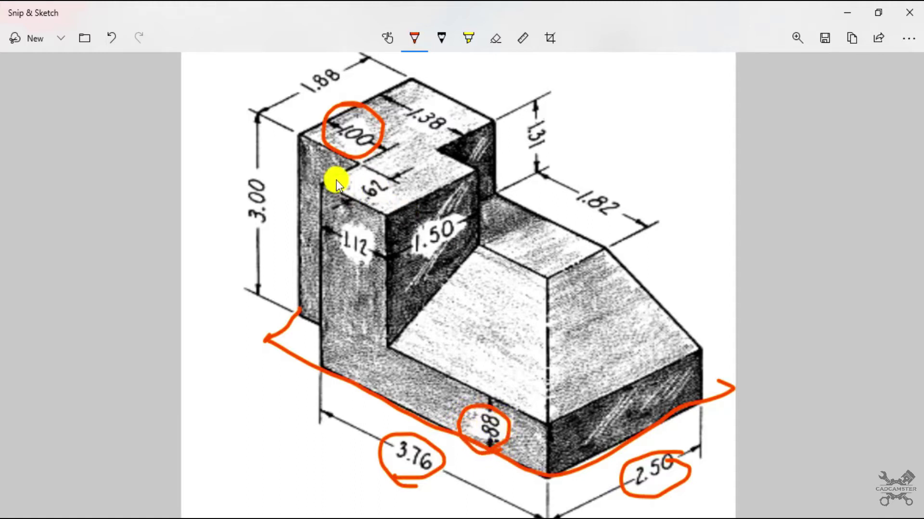
{"action": "left_click_drag", "start_coordinate": [454, 70], "coordinate": [365, 82]}
{"action": "mouse_move", "coordinate": [288, 192]}
{"action": "left_mouse_down"}
{"action": "mouse_move", "coordinate": [401, 230]}
{"action": "mouse_move", "coordinate": [517, 202]}
{"action": "mouse_move", "coordinate": [526, 86]}
{"action": "mouse_move", "coordinate": [417, 76]}
{"action": "left_mouse_up"}
{"action": "mouse_move", "coordinate": [273, 202]}
{"action": "left_mouse_down"}
{"action": "mouse_move", "coordinate": [243, 173]}
{"action": "mouse_move", "coordinate": [231, 203]}
{"action": "mouse_move", "coordinate": [260, 256]}
{"action": "mouse_move", "coordinate": [281, 219]}
{"action": "left_mouse_up"}
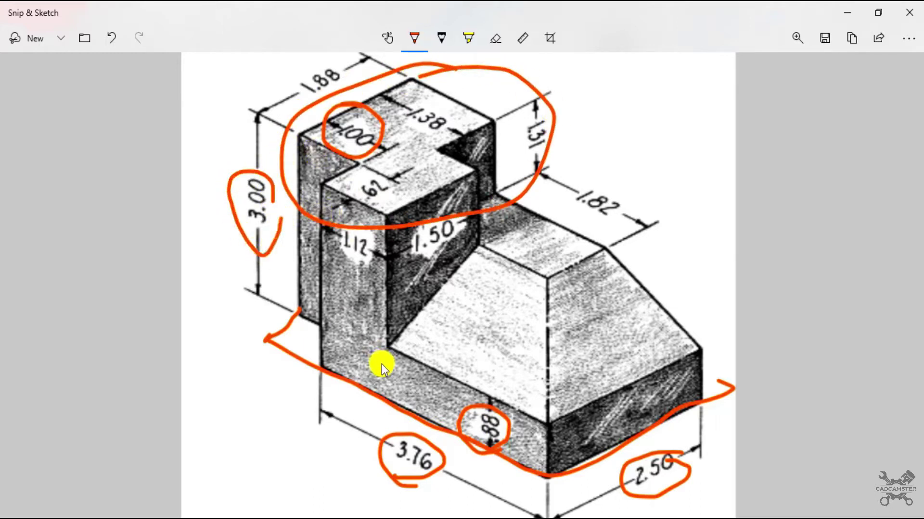
{"action": "mouse_move", "coordinate": [299, 133]}
{"action": "left_mouse_down"}
{"action": "mouse_move", "coordinate": [357, 157]}
{"action": "mouse_move", "coordinate": [318, 200]}
{"action": "left_mouse_up"}
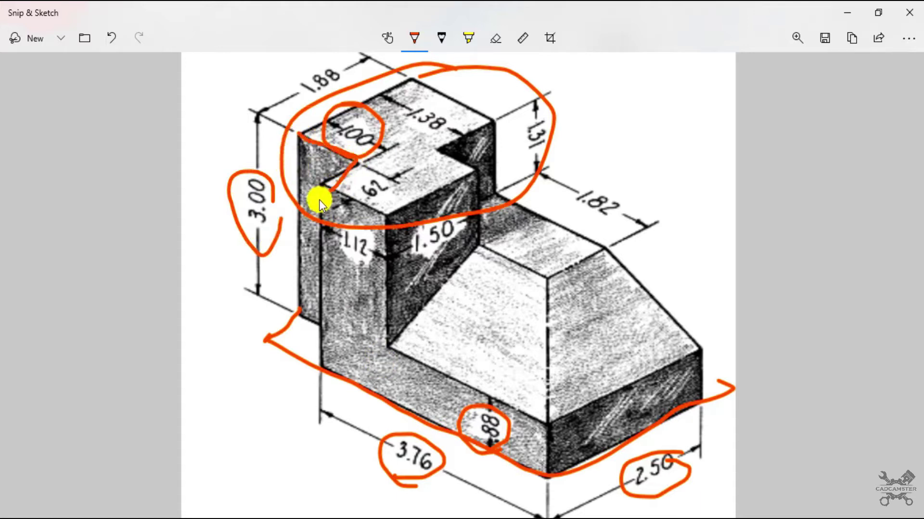
{"action": "left_click_drag", "start_coordinate": [319, 281], "coordinate": [319, 282]}
{"action": "mouse_move", "coordinate": [540, 202]}
{"action": "left_mouse_down"}
{"action": "mouse_move", "coordinate": [604, 338]}
{"action": "mouse_move", "coordinate": [570, 204]}
{"action": "left_mouse_up"}
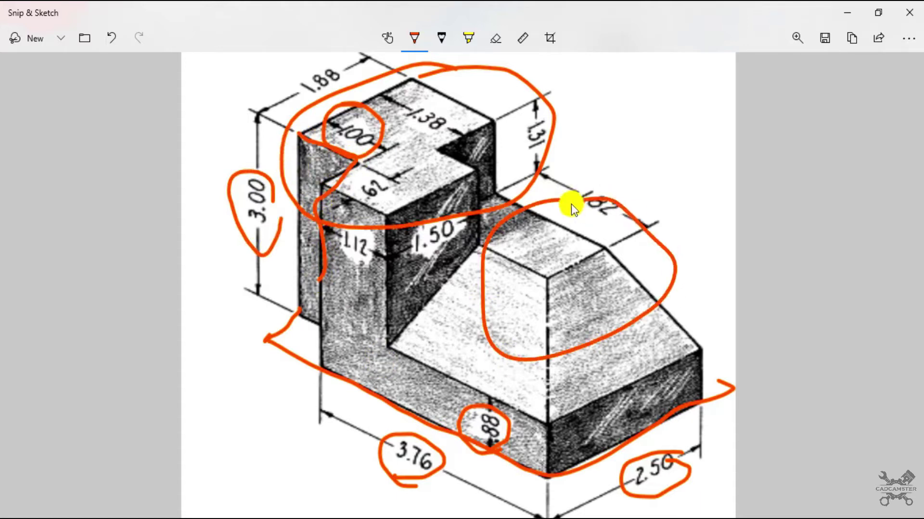
Undo all the pen marks on the reference drawing
{"action": "key", "text": "ctrl+z"}
{"action": "key", "text": "ctrl+z"}
{"action": "key", "text": "ctrl+z"}
{"action": "key", "text": "ctrl+z"}
{"action": "key", "text": "ctrl+z"}
{"action": "key", "text": "ctrl+z"}
{"action": "key", "text": "ctrl+z"}
{"action": "key", "text": "ctrl+z"}
{"action": "key", "text": "ctrl+z"}
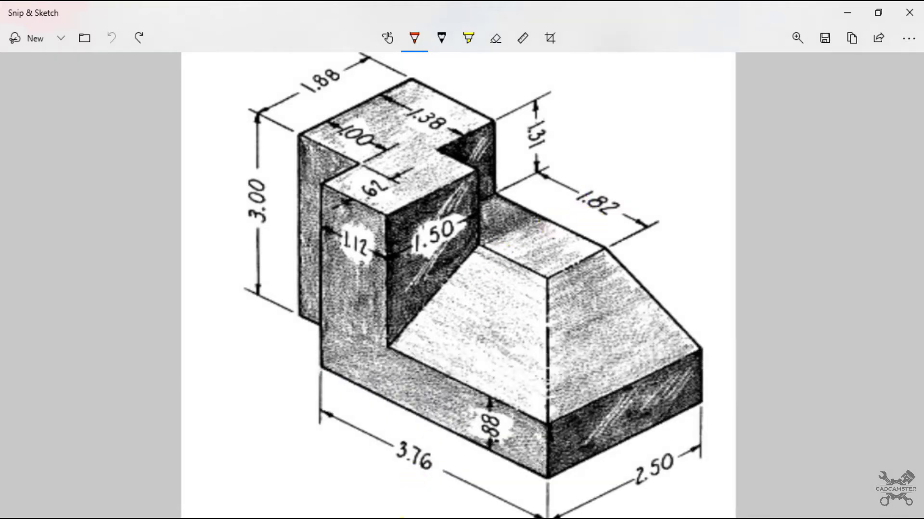
Switch to SOLIDWORKS and close the finished part
{"action": "left_click", "coordinate": [909, 12]}
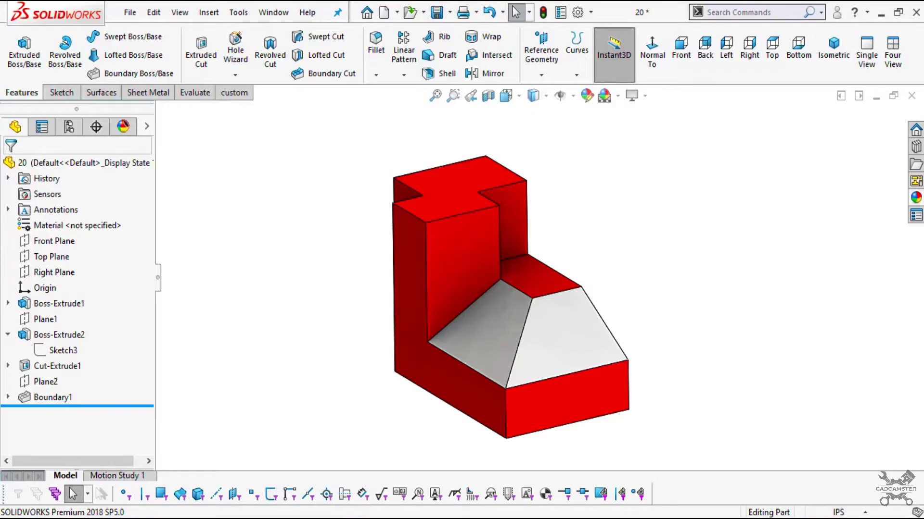
{"action": "left_click", "coordinate": [912, 97]}
{"action": "left_click", "coordinate": [476, 237]}
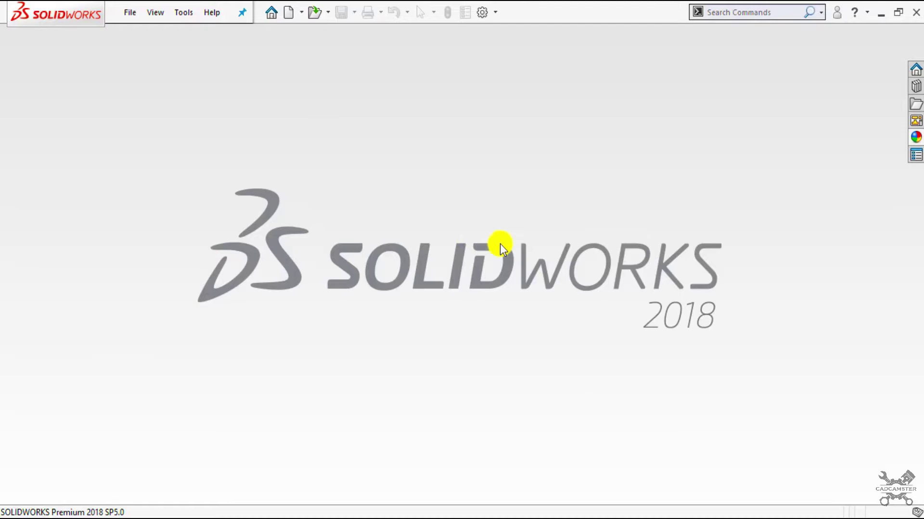
Create a new part document
{"action": "left_click", "coordinate": [131, 14]}
{"action": "left_click", "coordinate": [136, 32]}
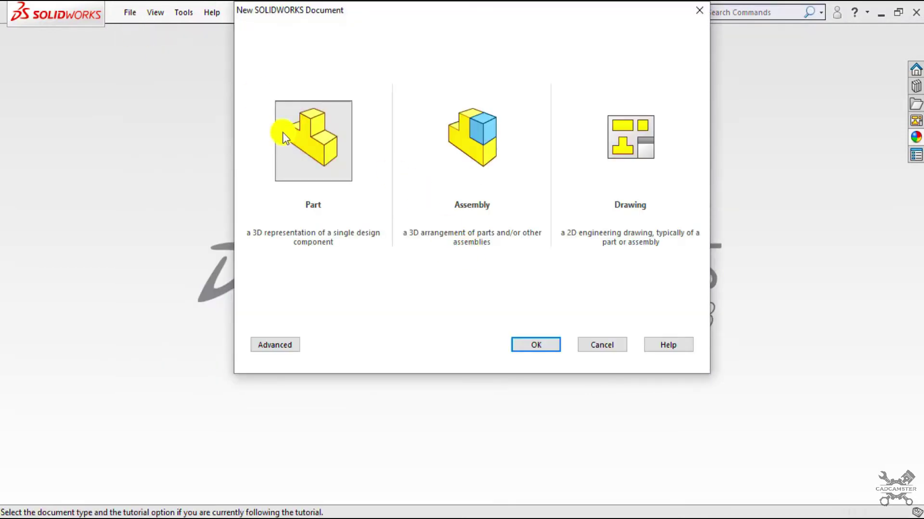
{"action": "left_click", "coordinate": [540, 347]}
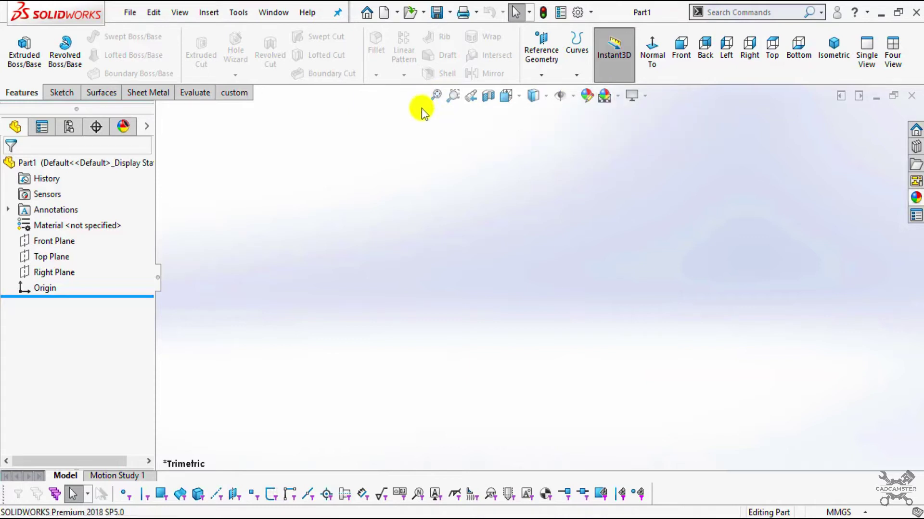
Apply the Plain White scene and set the document units to IPS (inch, pound, second)
{"action": "left_click", "coordinate": [620, 99]}
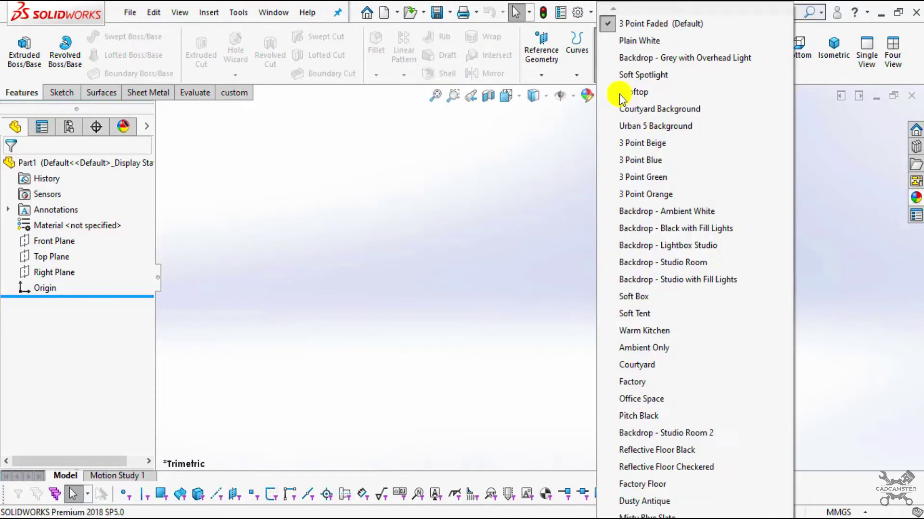
{"action": "left_click", "coordinate": [650, 41]}
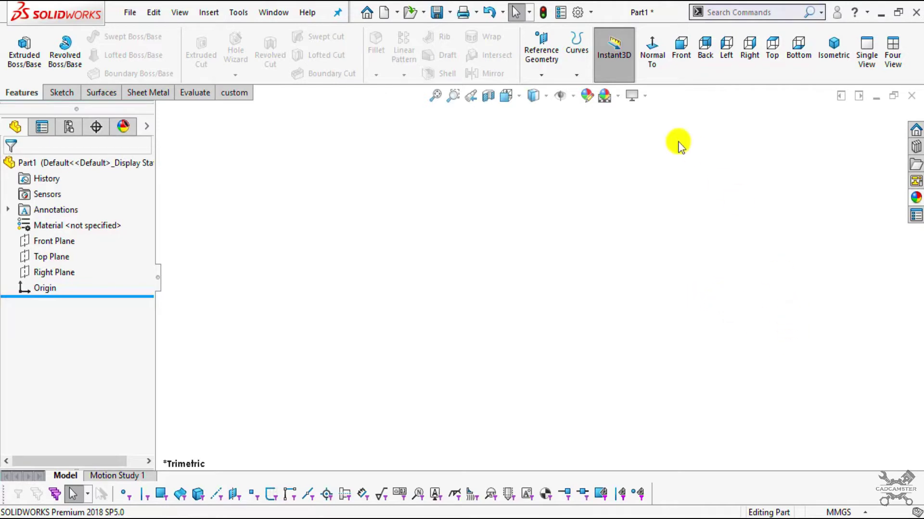
{"action": "left_click", "coordinate": [832, 512]}
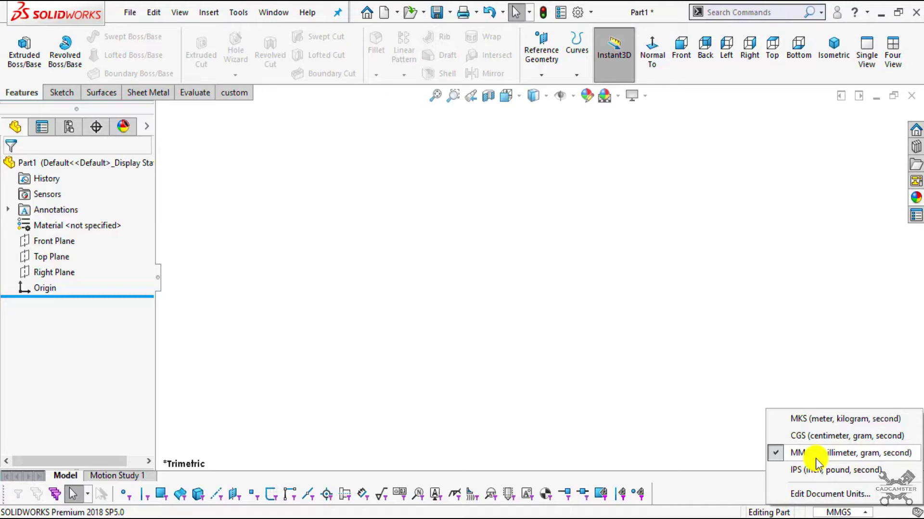
{"action": "left_click", "coordinate": [801, 471]}
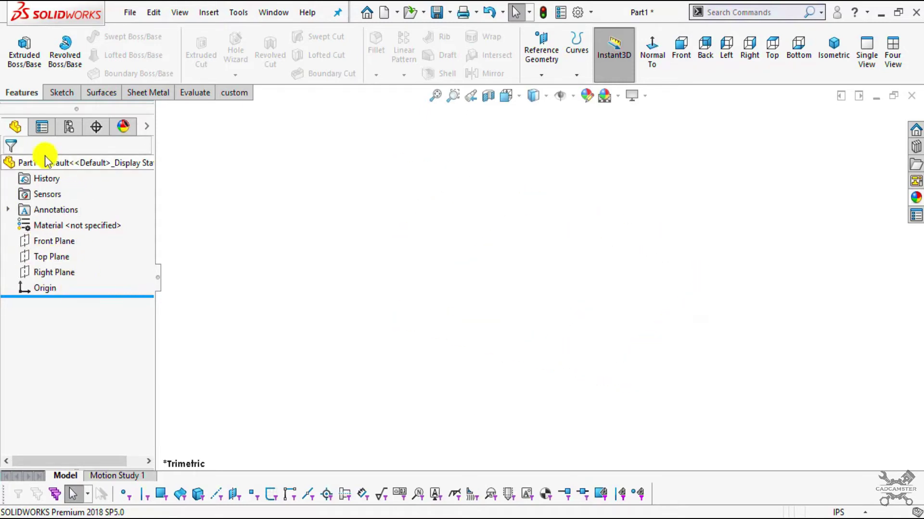
Start a new sketch on the Front Plane
{"action": "left_click", "coordinate": [53, 93]}
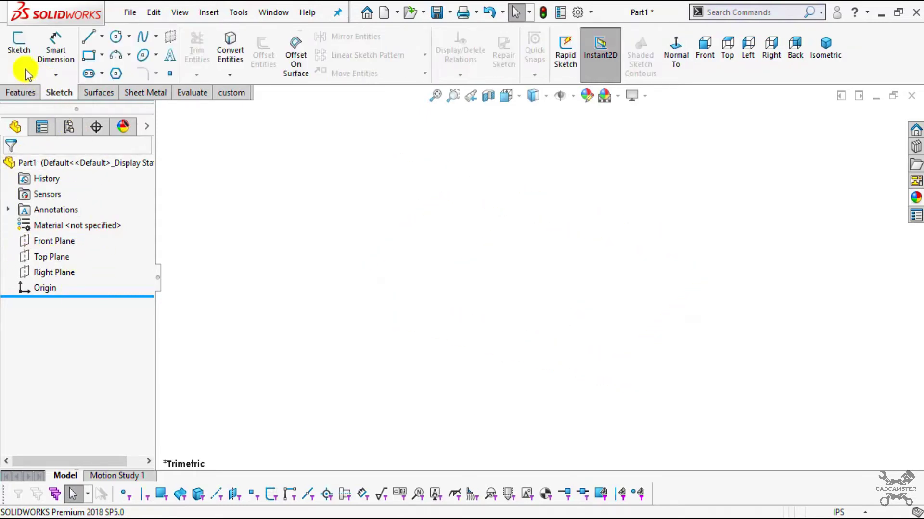
{"action": "left_click", "coordinate": [18, 42]}
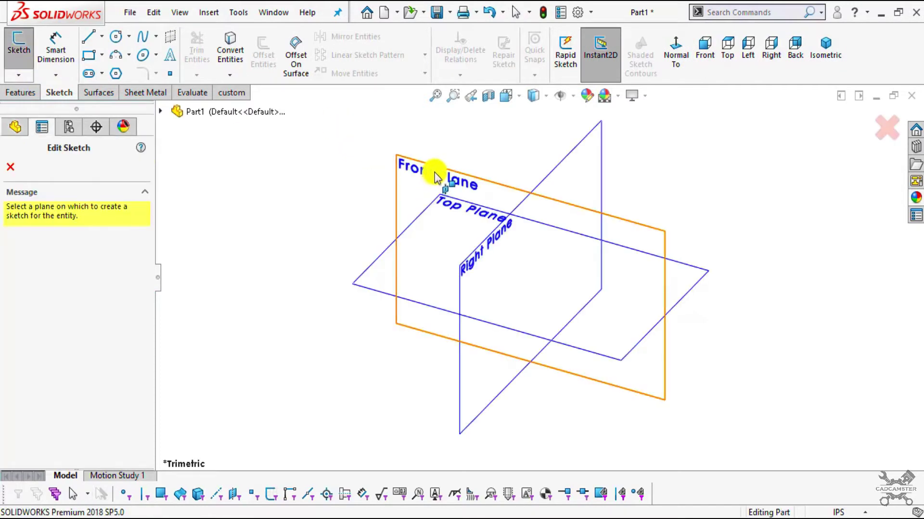
{"action": "left_click", "coordinate": [413, 177]}
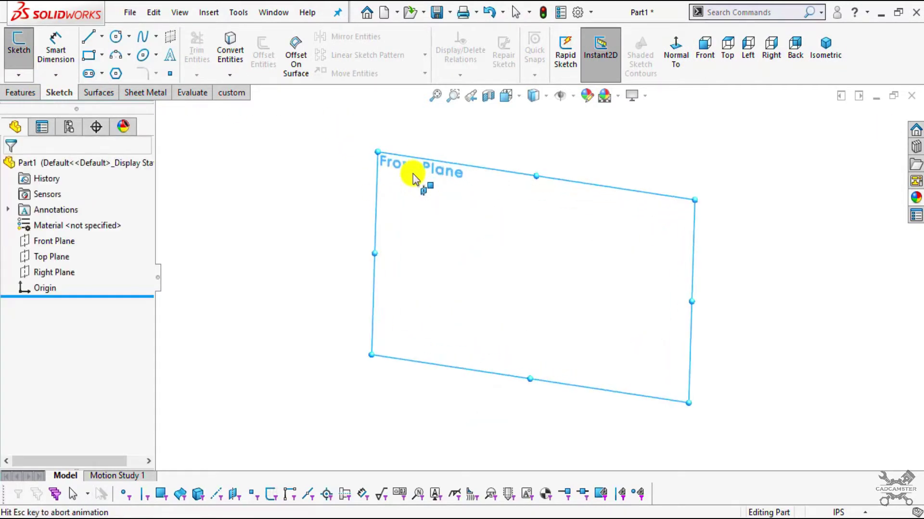
Switch to Snip & Sketch and circle the 3.76, 1.00 and 2.50 dimensions on the reference drawing
{"action": "left_click", "coordinate": [378, 515]}
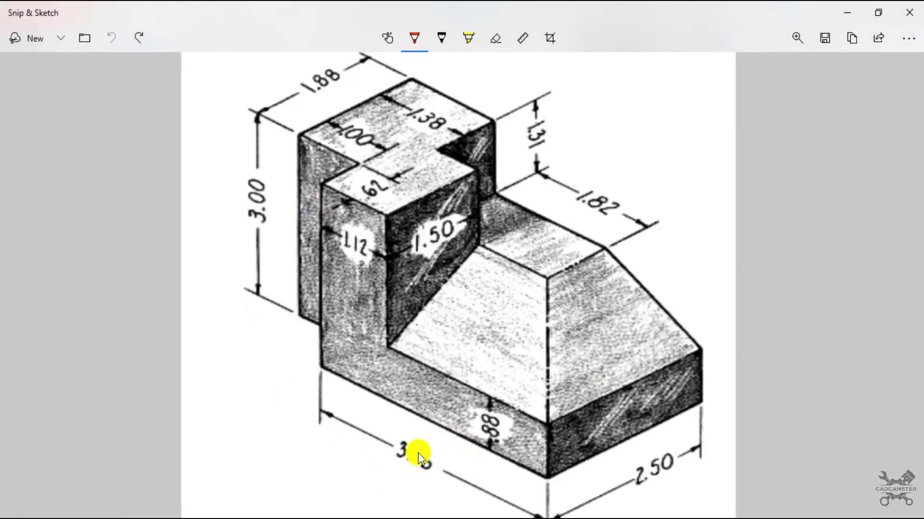
{"action": "mouse_move", "coordinate": [431, 450]}
{"action": "left_mouse_down"}
{"action": "mouse_move", "coordinate": [375, 433]}
{"action": "mouse_move", "coordinate": [400, 482]}
{"action": "mouse_move", "coordinate": [440, 458]}
{"action": "left_mouse_up"}
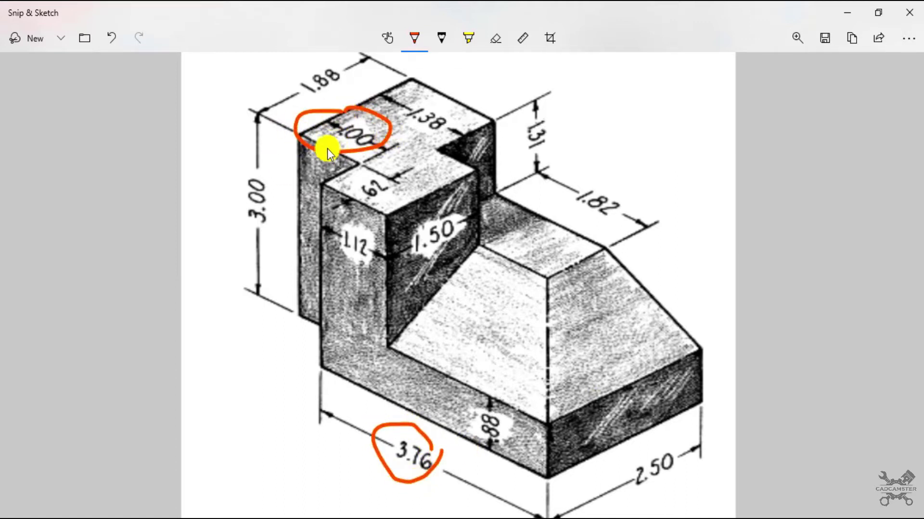
{"action": "mouse_move", "coordinate": [684, 438]}
{"action": "left_mouse_down"}
{"action": "mouse_move", "coordinate": [618, 447]}
{"action": "mouse_move", "coordinate": [642, 515]}
{"action": "mouse_move", "coordinate": [708, 467]}
{"action": "left_mouse_up"}
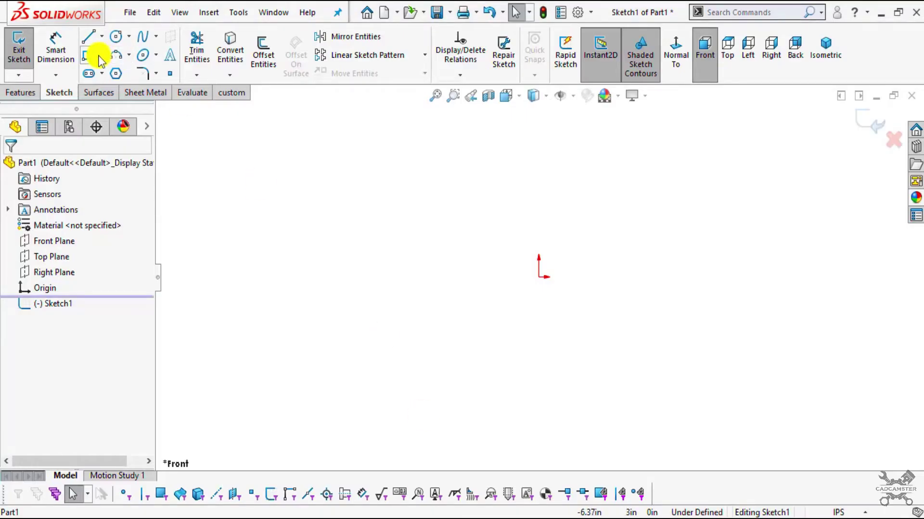
Switch to SOLIDWORKS and sketch a center rectangle about 6.03 in wide, centred on the origin
{"action": "left_click", "coordinate": [101, 54]}
{"action": "left_click", "coordinate": [144, 92]}
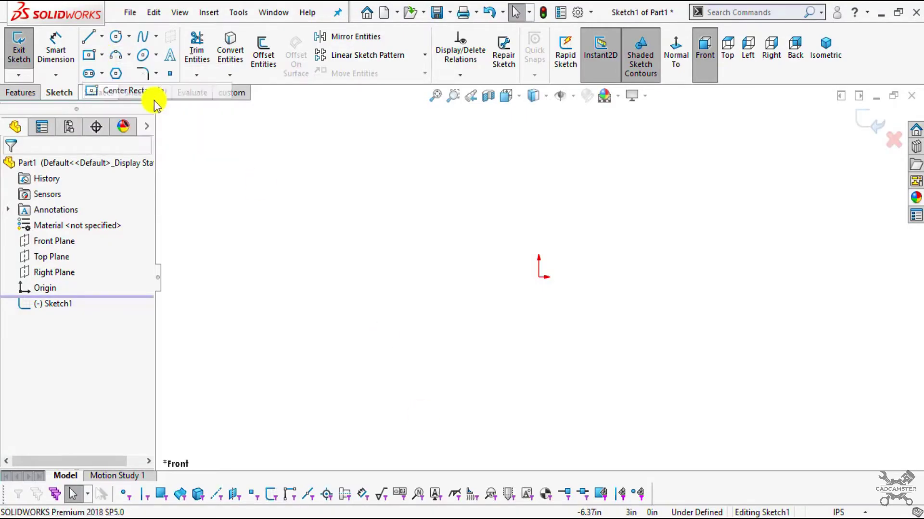
{"action": "left_click", "coordinate": [539, 277]}
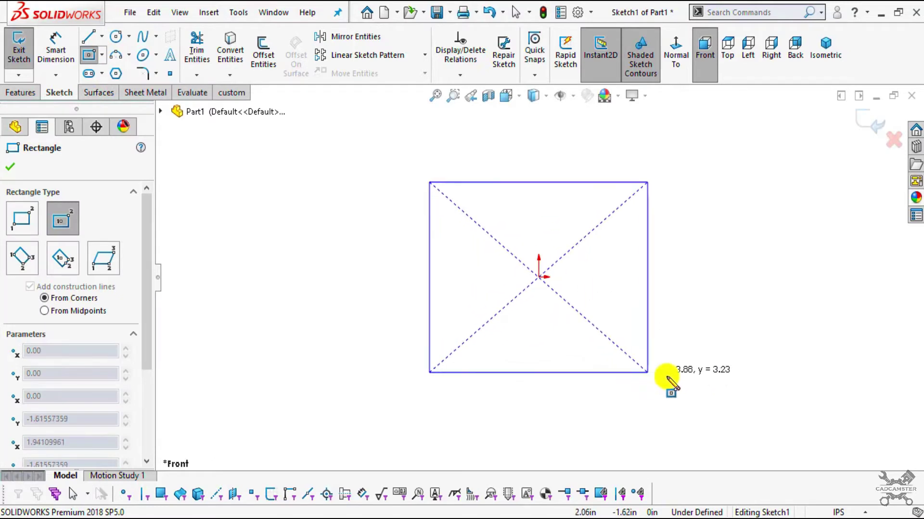
{"action": "left_click", "coordinate": [707, 376]}
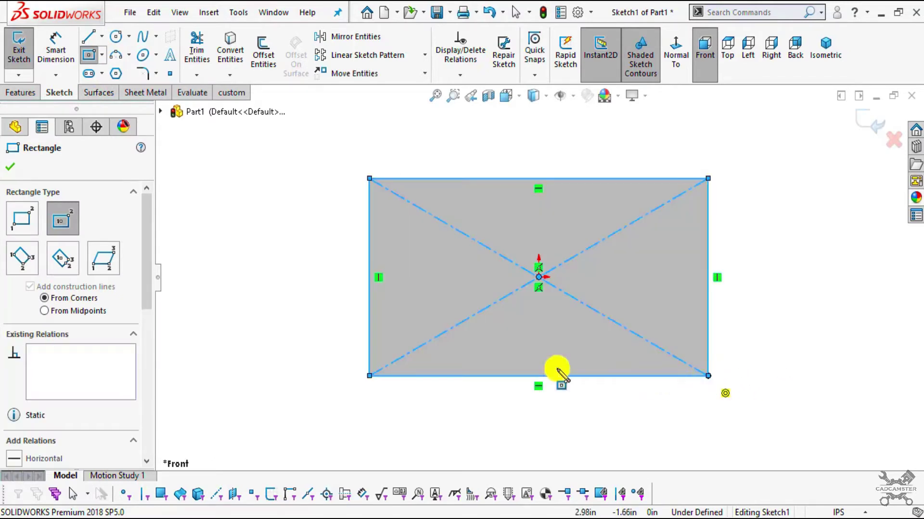
{"action": "left_click", "coordinate": [11, 169]}
Dimension the rectangle's width as 4.76 in
{"action": "left_click", "coordinate": [56, 53]}
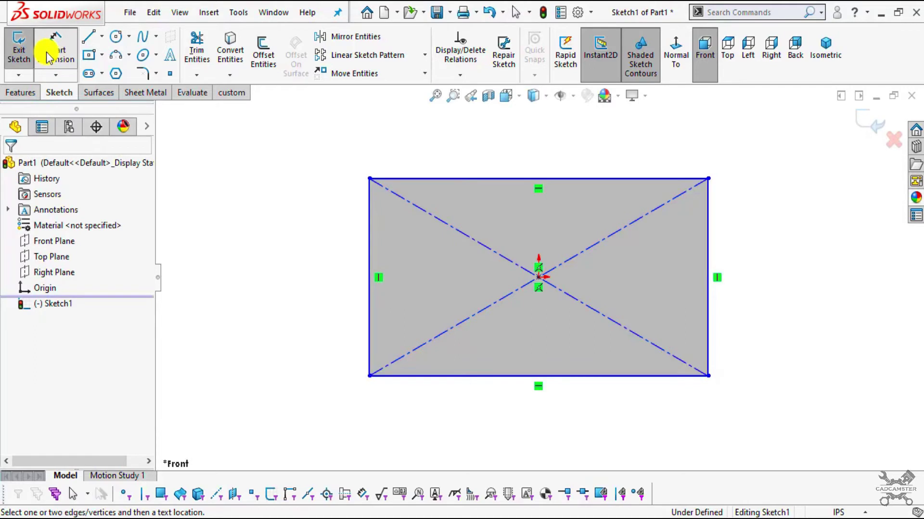
{"action": "left_click", "coordinate": [541, 180]}
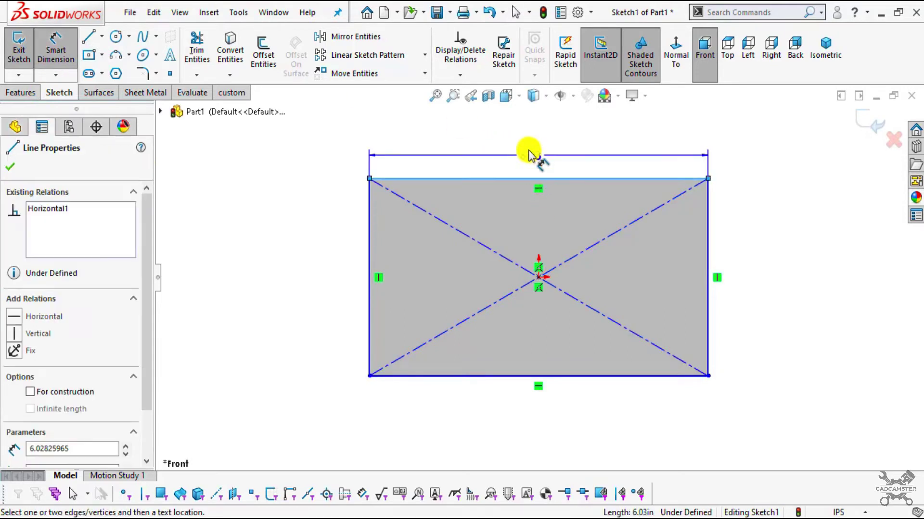
{"action": "left_click", "coordinate": [531, 151]}
{"action": "type", "text": "4.76in"}
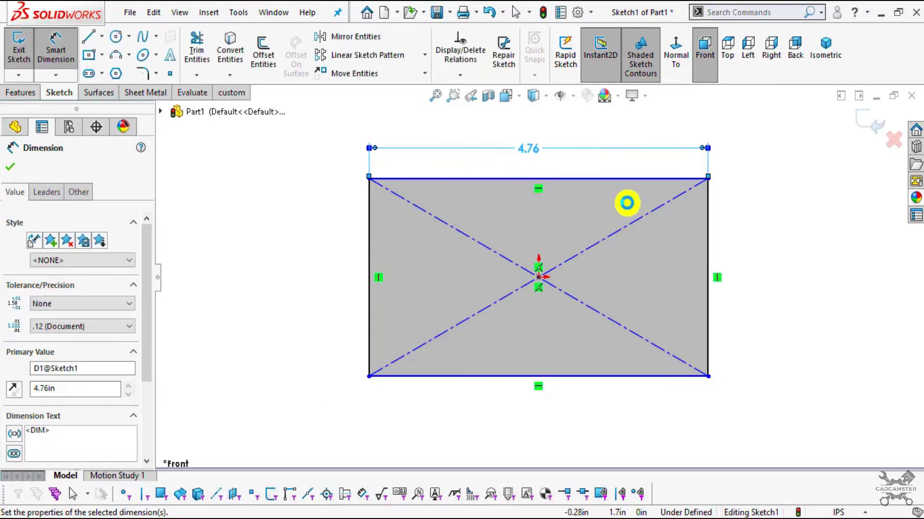
Check the reference drawing in Snip & Sketch and dimension the rectangle's height as 2.5 in
{"action": "left_click", "coordinate": [708, 216]}
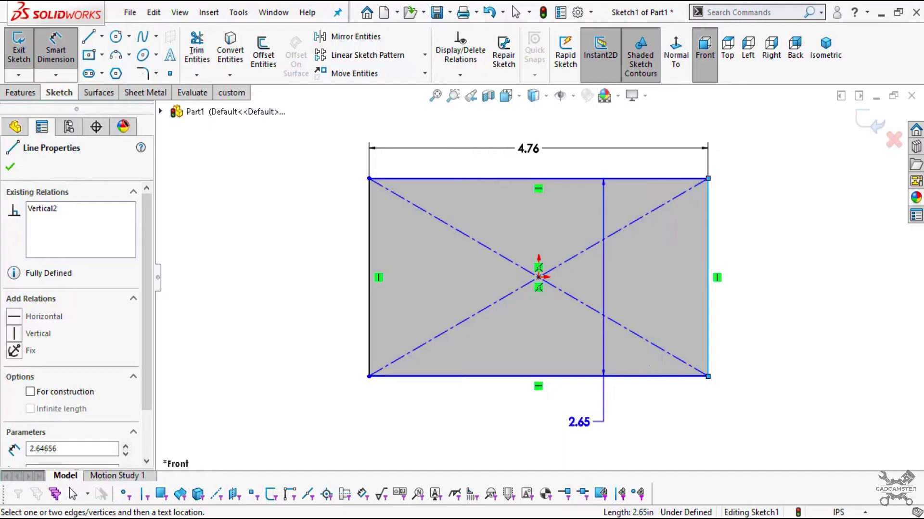
{"action": "key", "text": "alt+Tab"}
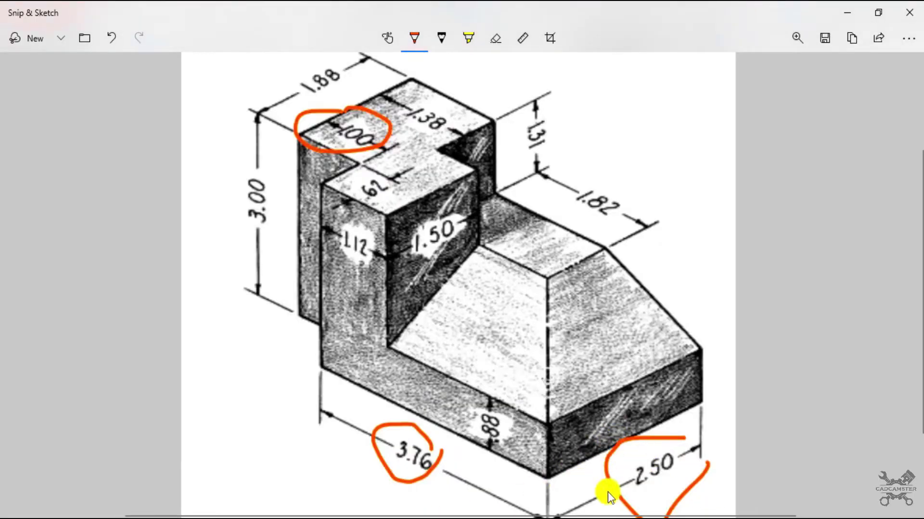
{"action": "key", "text": "alt+Tab"}
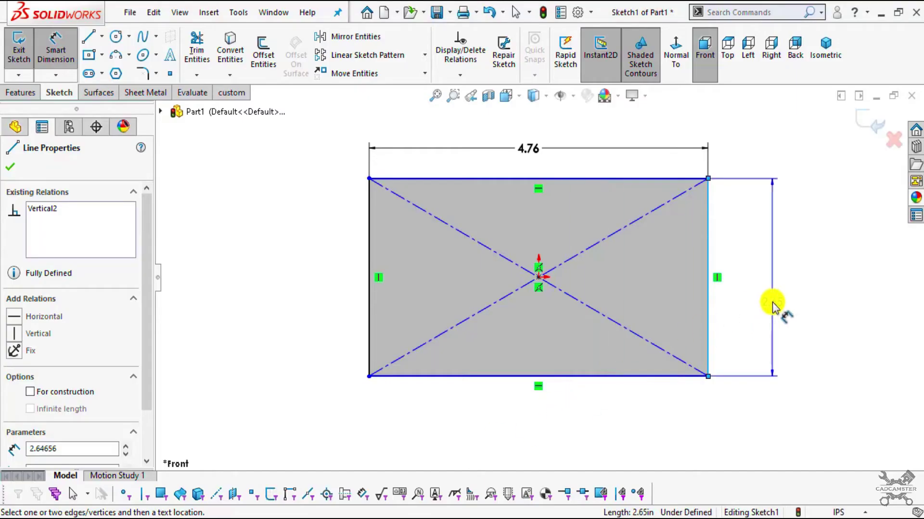
{"action": "left_click", "coordinate": [773, 309]}
{"action": "type", "text": "2.5"}
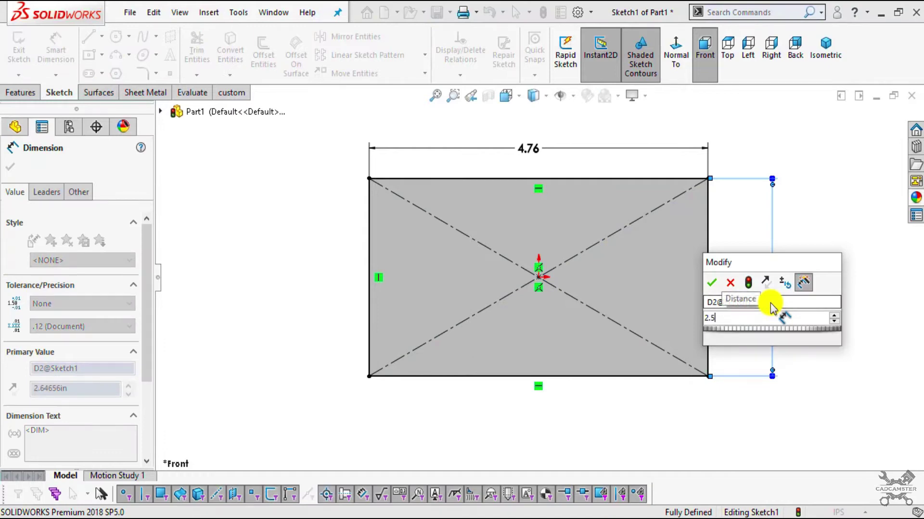
{"action": "key", "text": "Return"}
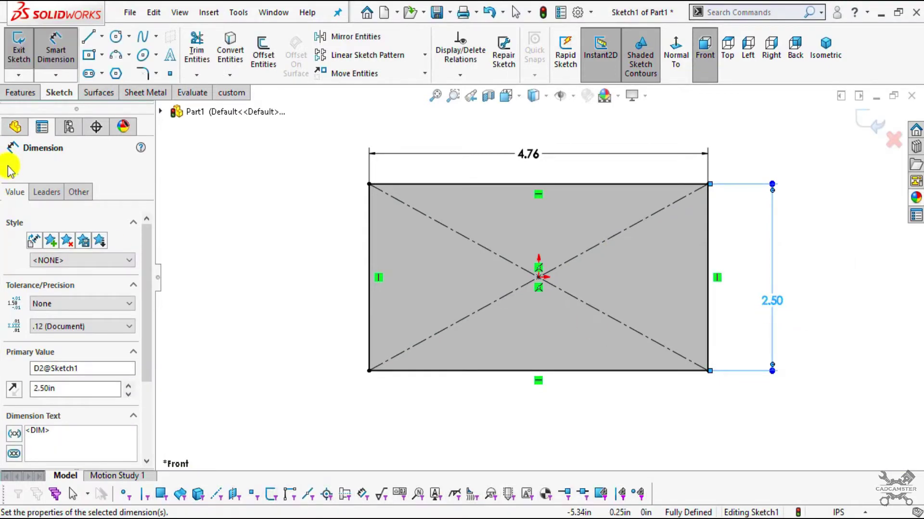
{"action": "key", "text": "Escape"}
Switch to Snip & Sketch, then circle and tick the .88 base thickness on the reference drawing
{"action": "mouse_move", "coordinate": [538, 363]}
{"action": "middle_mouse_down"}
{"action": "mouse_move", "coordinate": [488, 232]}
{"action": "mouse_move", "coordinate": [528, 165]}
{"action": "mouse_move", "coordinate": [527, 231]}
{"action": "mouse_move", "coordinate": [506, 198]}
{"action": "mouse_move", "coordinate": [509, 287]}
{"action": "middle_mouse_up"}
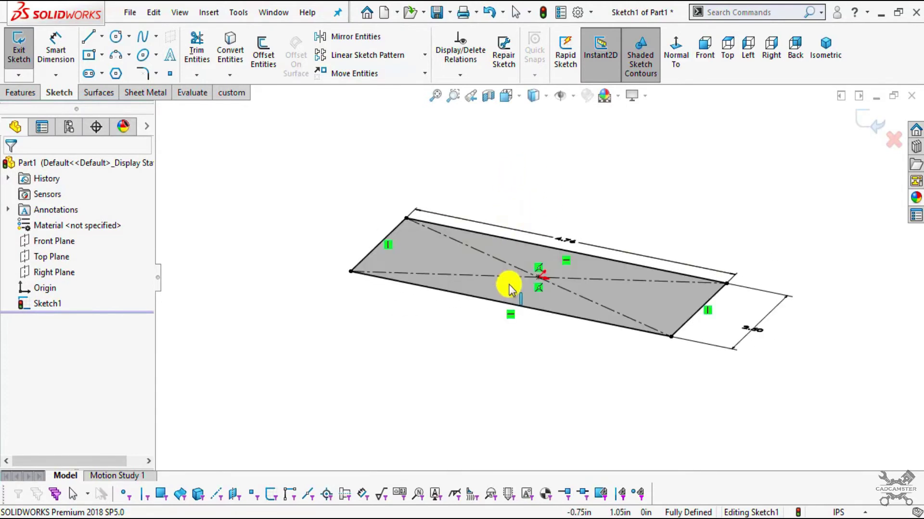
{"action": "left_click", "coordinate": [404, 512]}
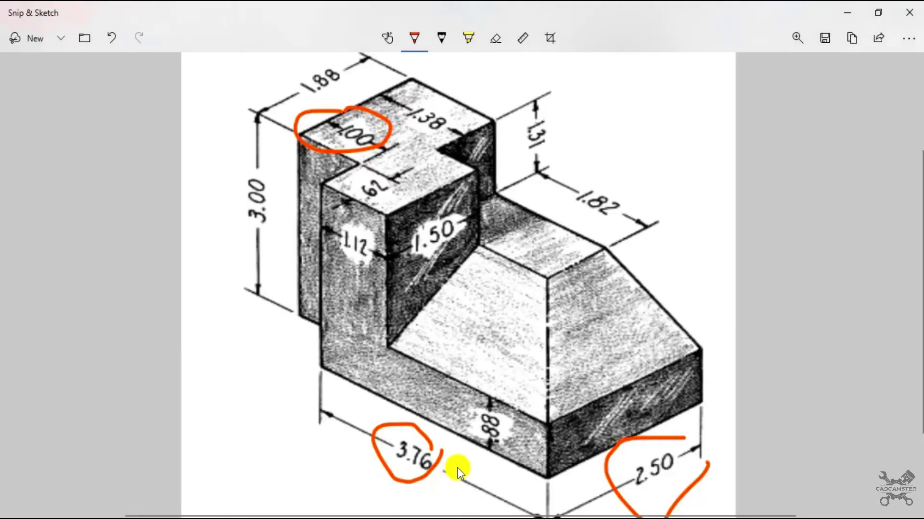
{"action": "scroll", "coordinate": [457, 469], "scroll_direction": "up", "scroll_amount": 2, "text": "ctrl"}
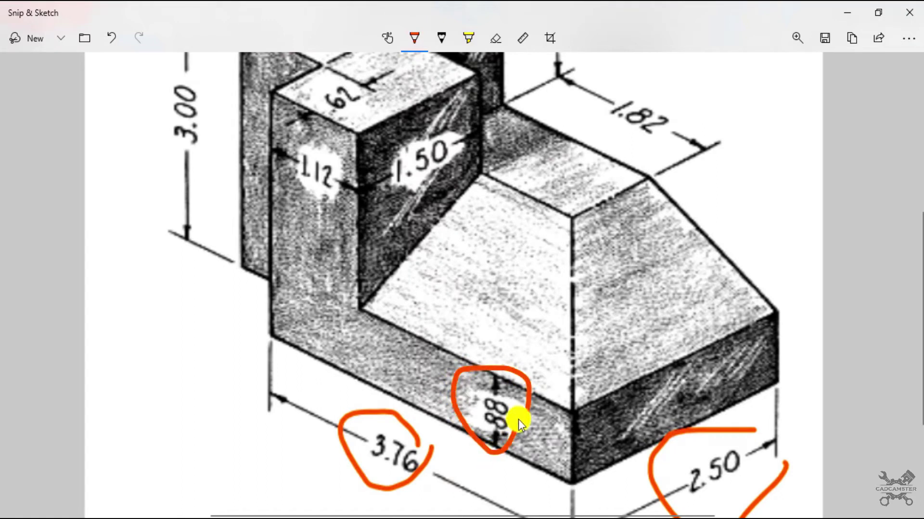
{"action": "left_click_drag", "start_coordinate": [553, 323], "coordinate": [555, 316]}
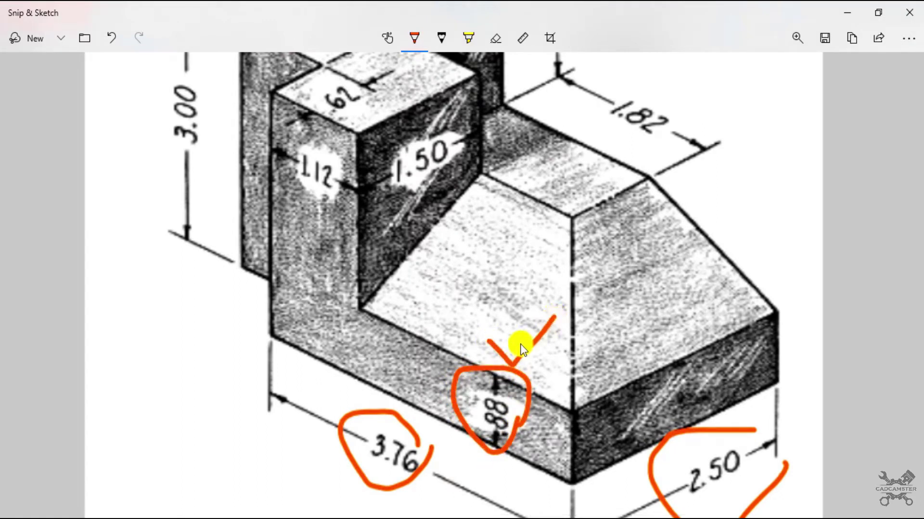
Switch to SOLIDWORKS and extrude the rectangle sketch as a boss with a blind depth of 0.88 in
{"action": "key", "text": "alt+Tab"}
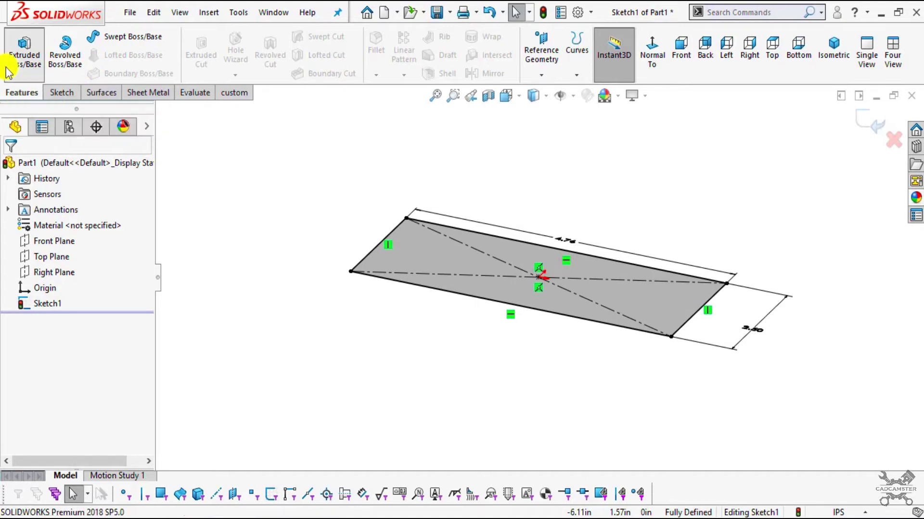
{"action": "left_click", "coordinate": [36, 58]}
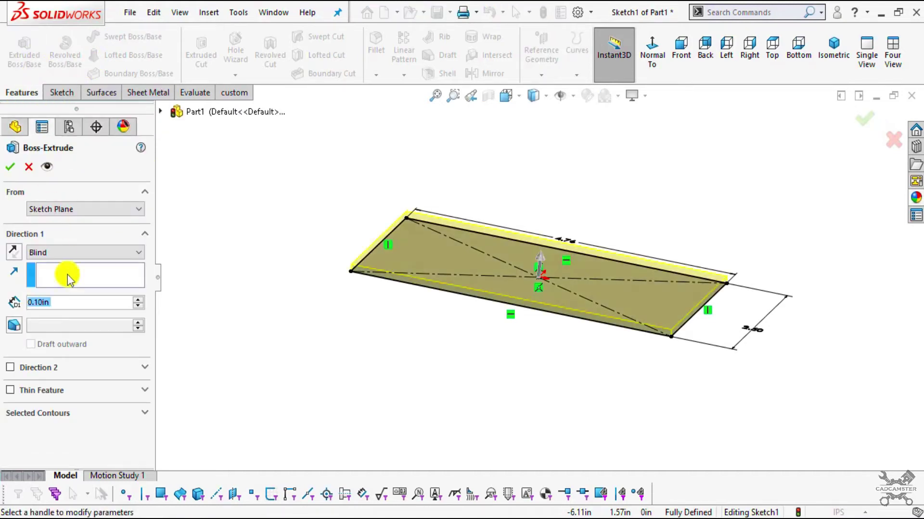
{"action": "type", "text": "0.88"}
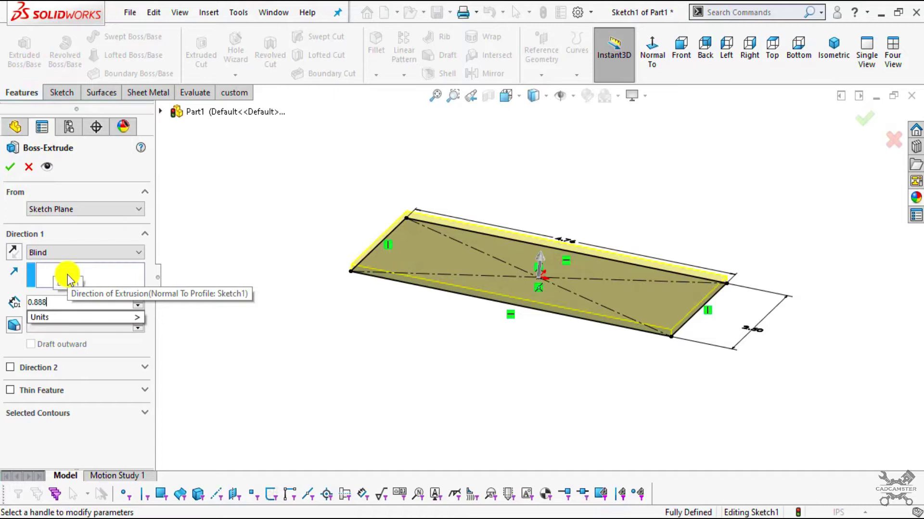
{"action": "key", "text": "Return"}
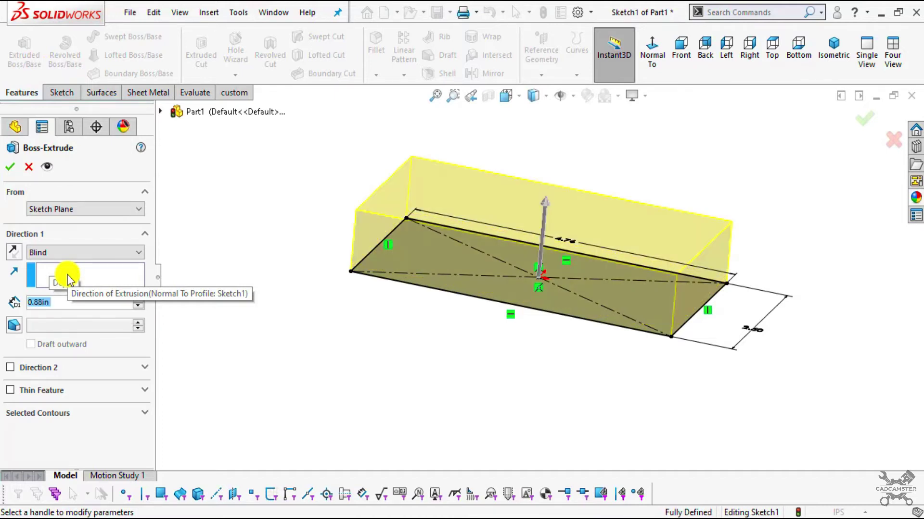
{"action": "left_click", "coordinate": [8, 168]}
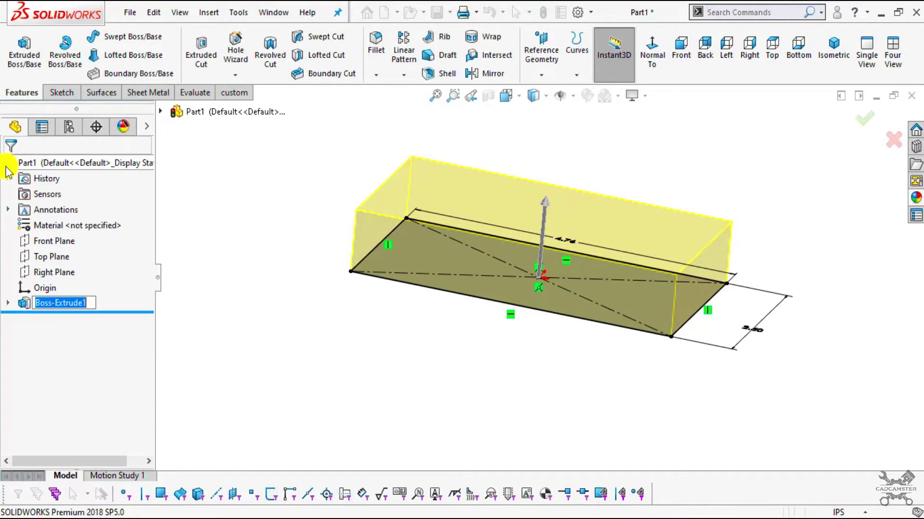
{"action": "left_click", "coordinate": [546, 409]}
{"action": "middle_click_drag", "start_coordinate": [556, 340], "coordinate": [588, 189]}
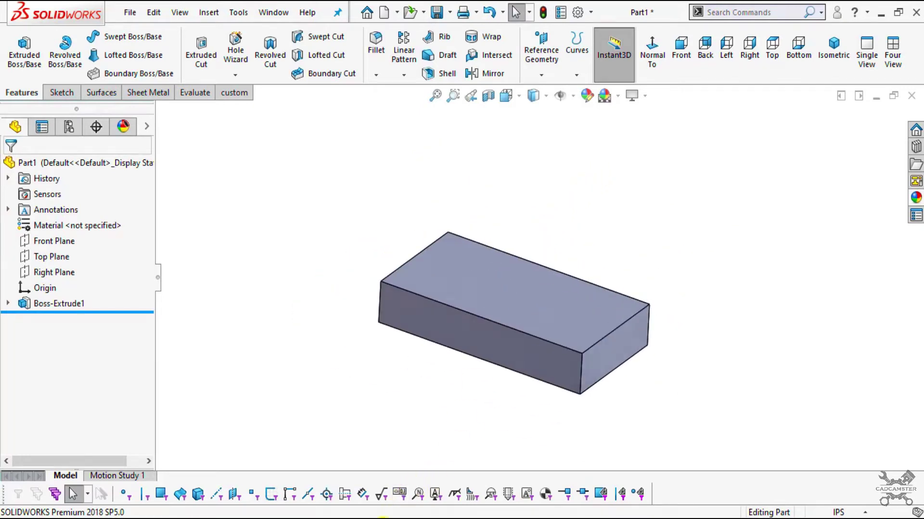
Switch to Snip & Sketch and circle the upright's top profile, the 3.00 height and the .88 thickness on the reference drawing
{"action": "key", "text": "alt+Tab"}
{"action": "scroll", "coordinate": [430, 322], "scroll_direction": "up", "scroll_amount": 4}
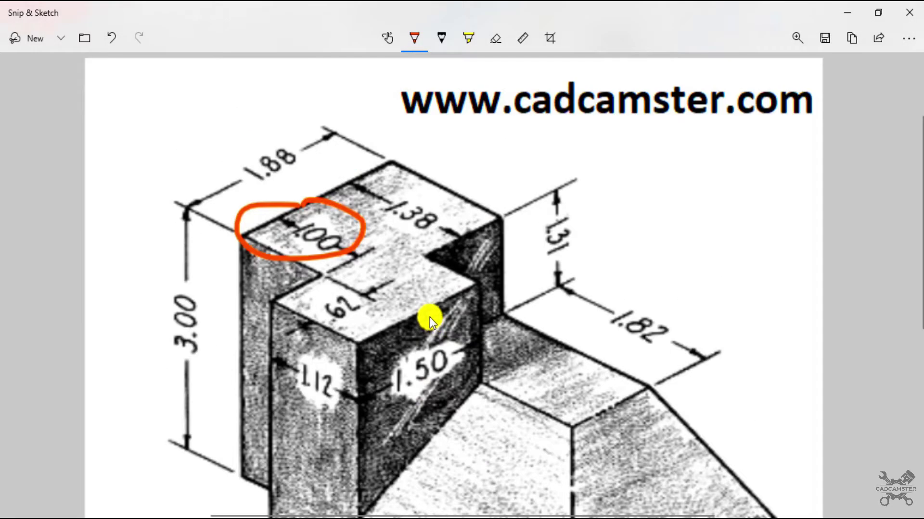
{"action": "scroll", "coordinate": [424, 247], "scroll_direction": "down", "scroll_amount": 1, "text": "ctrl"}
{"action": "scroll", "coordinate": [400, 236], "scroll_direction": "down", "scroll_amount": 1, "text": "ctrl"}
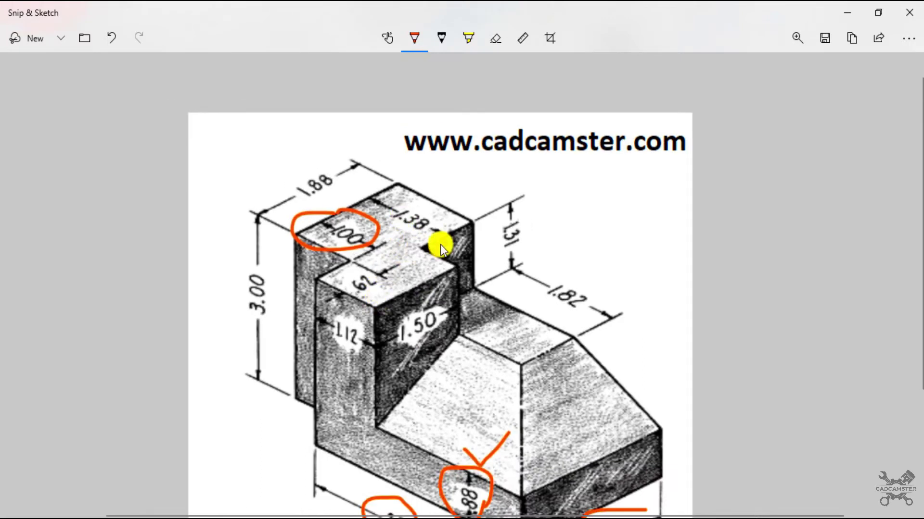
{"action": "scroll", "coordinate": [393, 256], "scroll_direction": "down", "scroll_amount": 4}
{"action": "scroll", "coordinate": [395, 256], "scroll_direction": "up", "scroll_amount": 4}
{"action": "scroll", "coordinate": [395, 256], "scroll_direction": "down", "scroll_amount": 2}
{"action": "scroll", "coordinate": [394, 262], "scroll_direction": "up", "scroll_amount": 1, "text": "ctrl"}
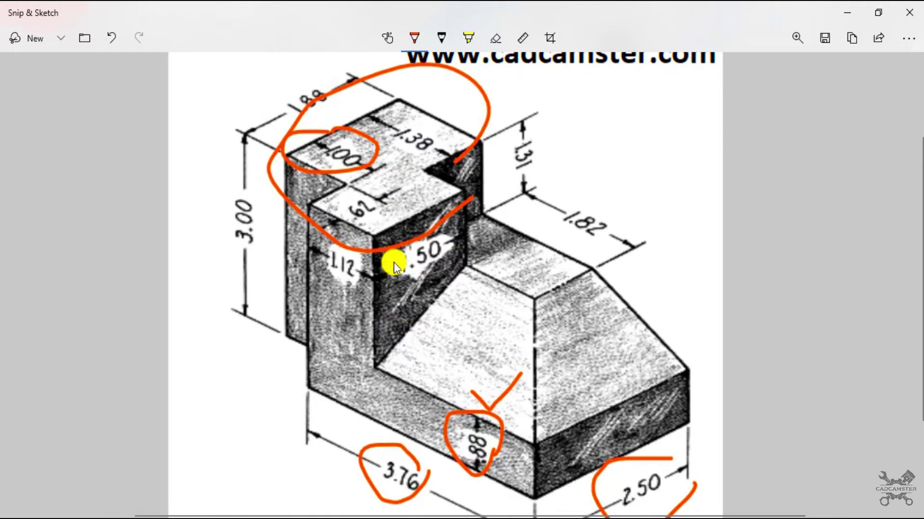
{"action": "mouse_move", "coordinate": [224, 273]}
{"action": "left_mouse_down"}
{"action": "mouse_move", "coordinate": [264, 249]}
{"action": "mouse_move", "coordinate": [230, 210]}
{"action": "mouse_move", "coordinate": [227, 285]}
{"action": "left_mouse_up"}
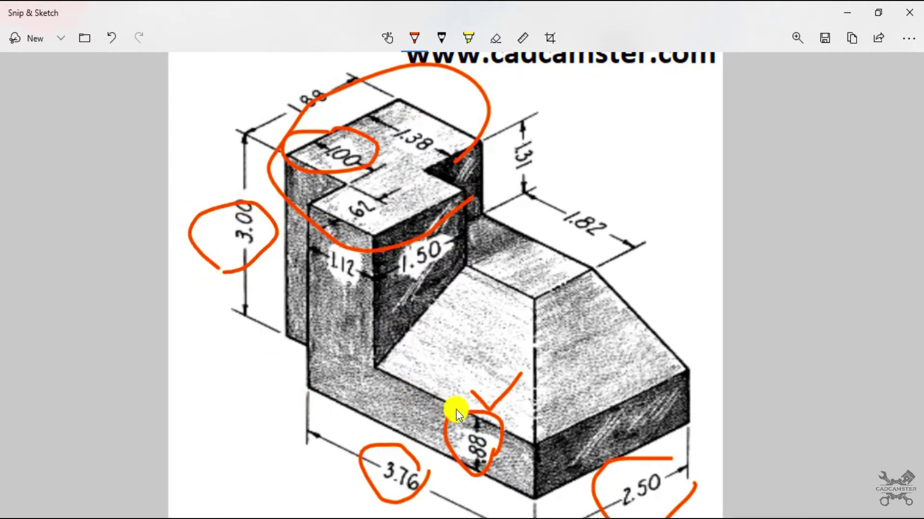
{"action": "mouse_move", "coordinate": [484, 429]}
{"action": "left_mouse_down"}
{"action": "mouse_move", "coordinate": [455, 432]}
{"action": "mouse_move", "coordinate": [478, 469]}
{"action": "left_mouse_up"}
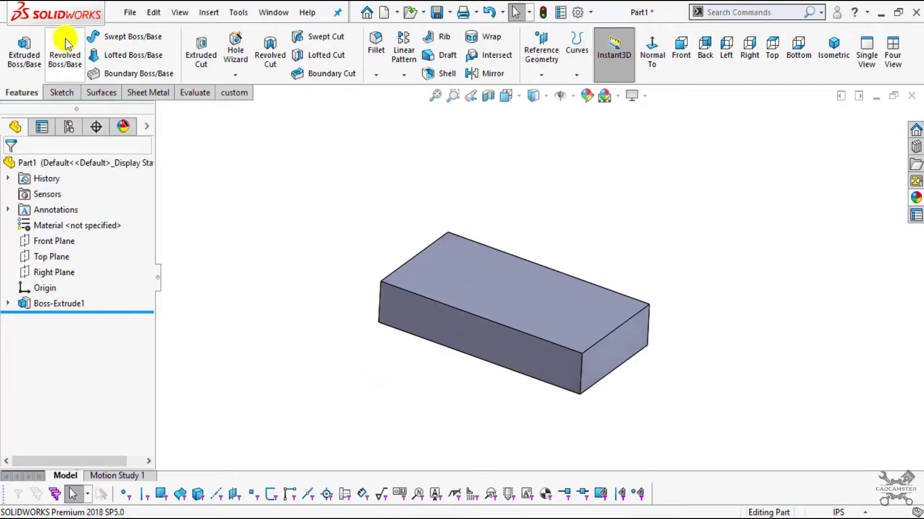
{"action": "left_click", "coordinate": [504, 299]}
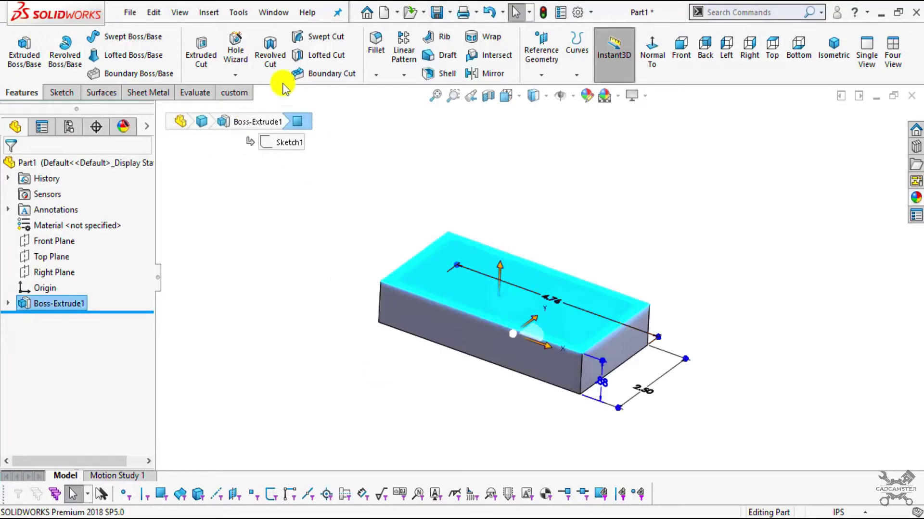
{"action": "left_click", "coordinate": [536, 71]}
{"action": "left_click", "coordinate": [539, 91]}
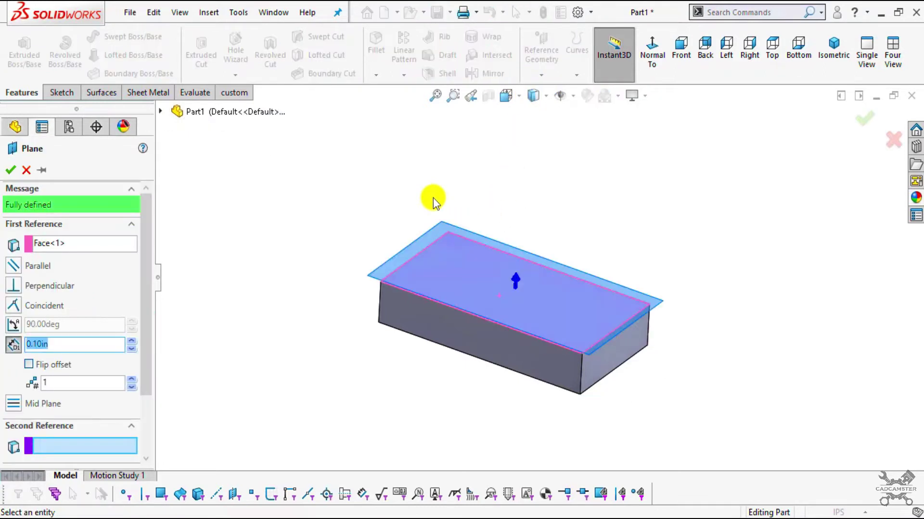
{"action": "middle_click_drag", "start_coordinate": [571, 319], "coordinate": [582, 294]}
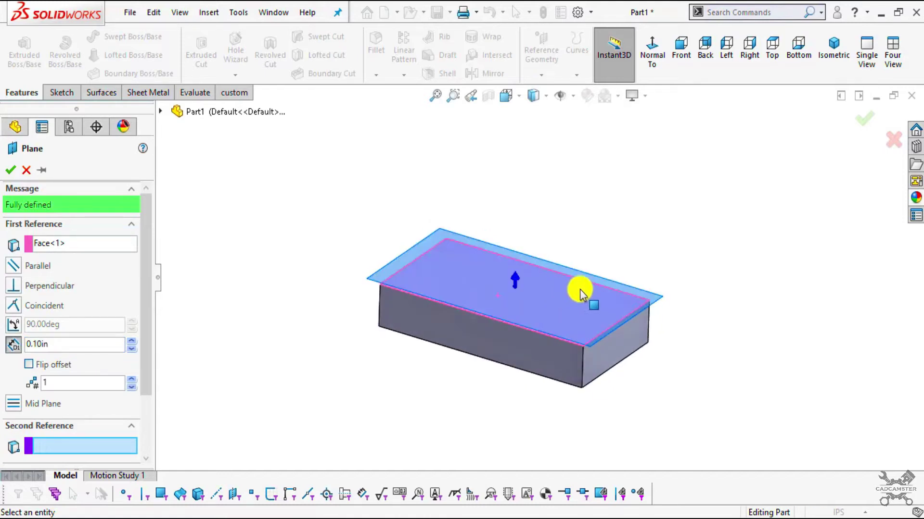
{"action": "left_click", "coordinate": [22, 171]}
Create a reference plane offset 2.12 in above the block's top face
{"action": "left_click", "coordinate": [547, 76]}
{"action": "left_click", "coordinate": [547, 93]}
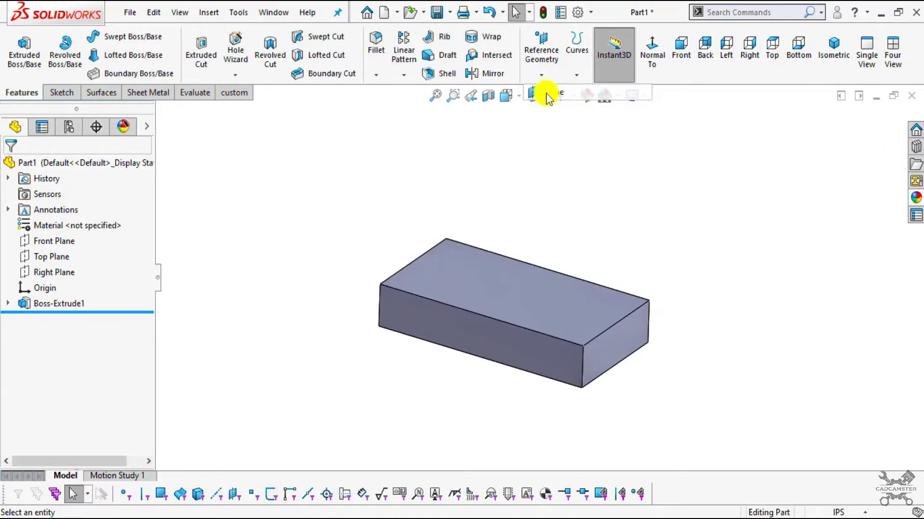
{"action": "left_click", "coordinate": [521, 276]}
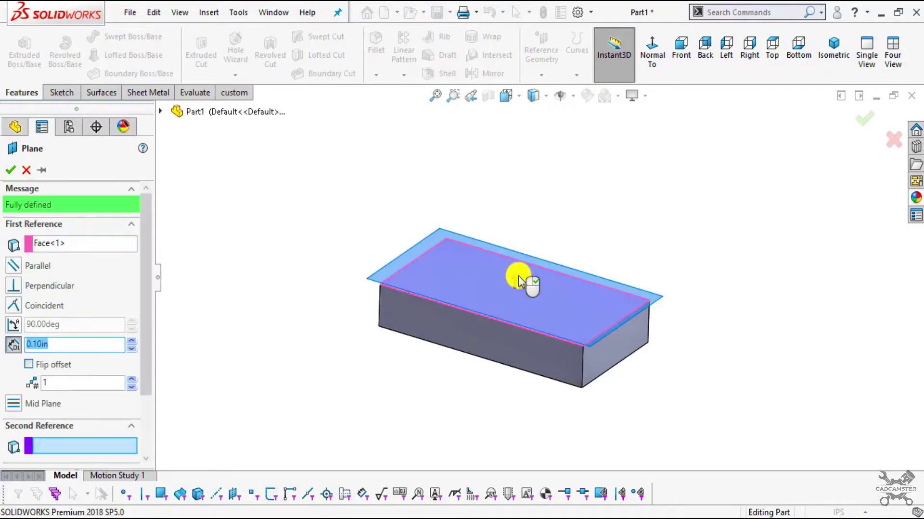
{"action": "double_click", "coordinate": [39, 344]}
{"action": "key", "text": "BackSpace"}
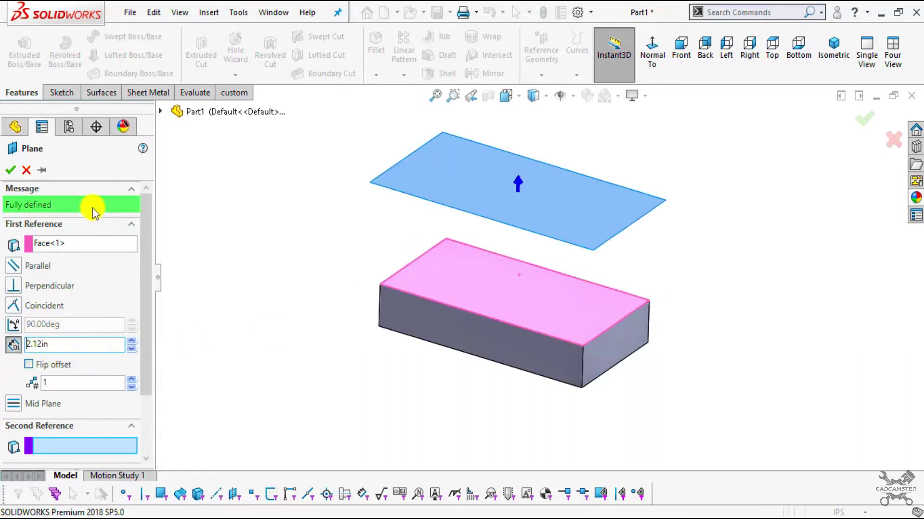
{"action": "left_click", "coordinate": [11, 170]}
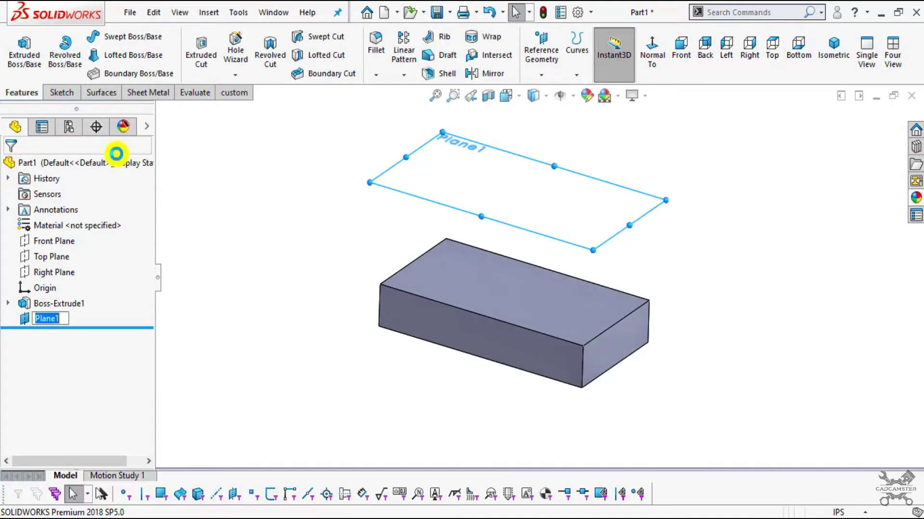
Start a sketch on the offset plane and draw a line from the block's upper-left corner partway down its left edge, checking the reference drawing
{"action": "left_click", "coordinate": [652, 62]}
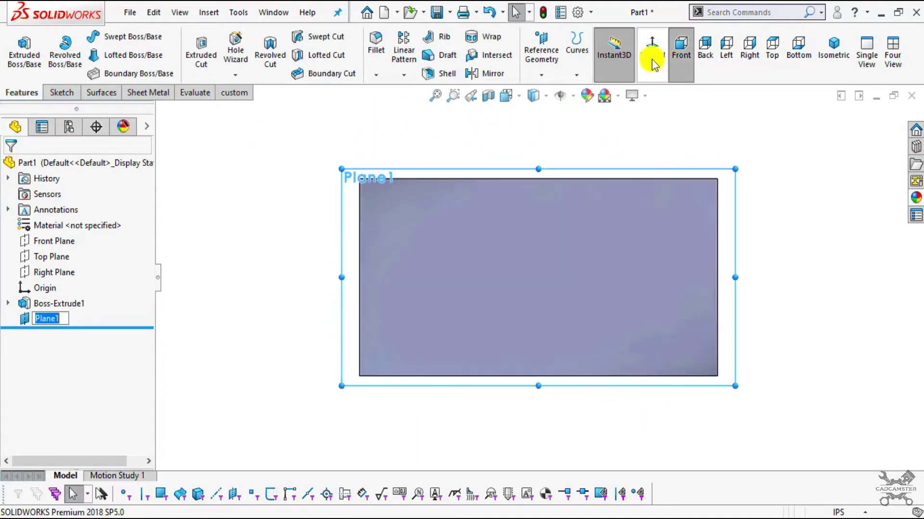
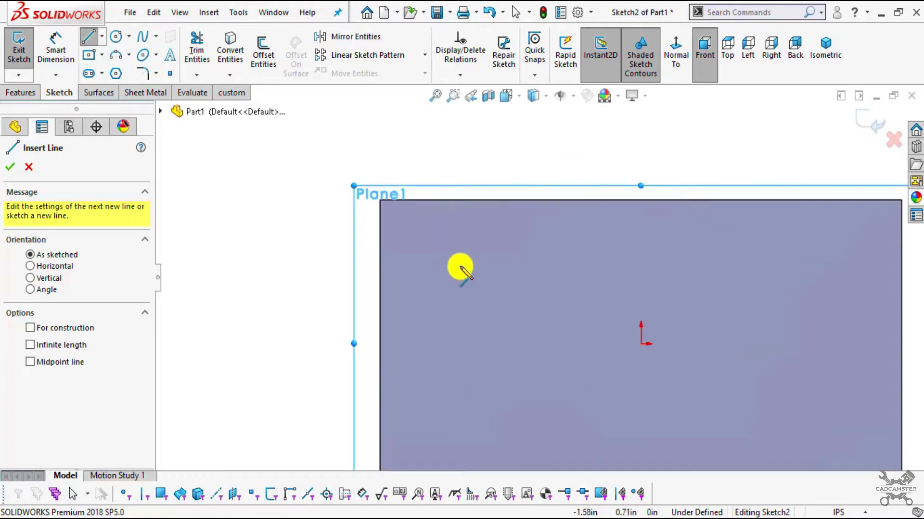
{"action": "left_click", "coordinate": [320, 125]}
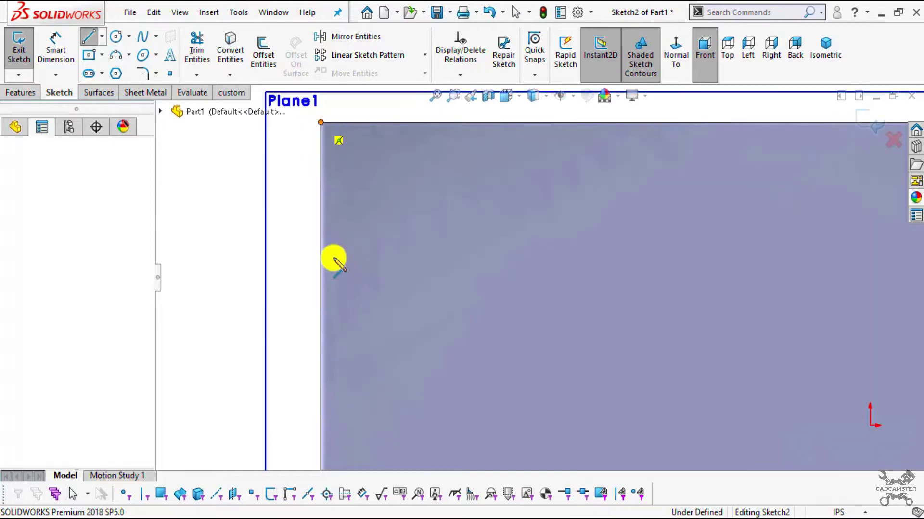
{"action": "left_click", "coordinate": [321, 341]}
{"action": "key", "text": "alt+Tab"}
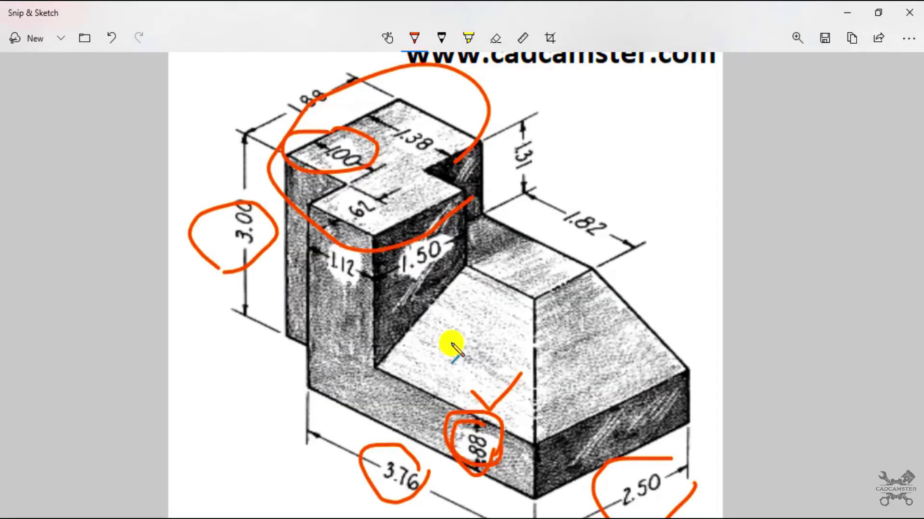
{"action": "key", "text": "alt+Tab"}
{"action": "key", "text": "alt+Tab"}
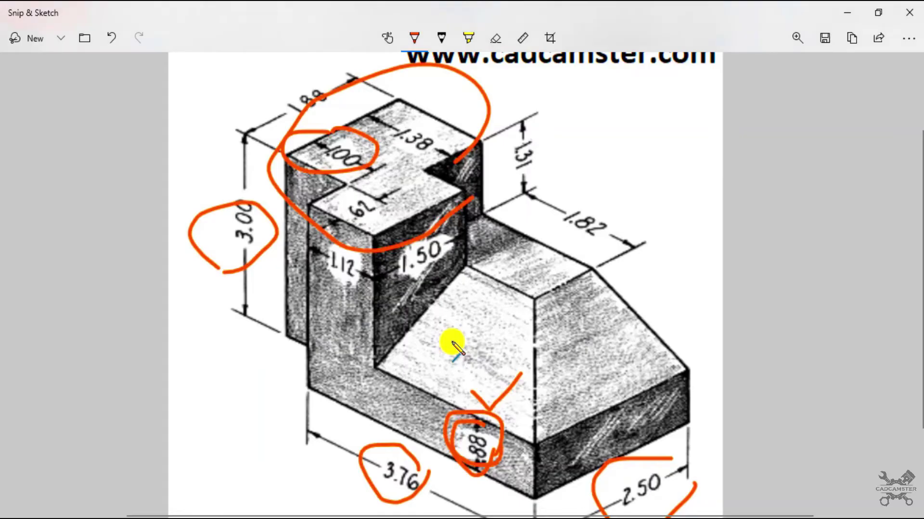
{"action": "key", "text": "alt+Tab"}
{"action": "scroll", "coordinate": [478, 274], "scroll_direction": "up", "scroll_amount": 5}
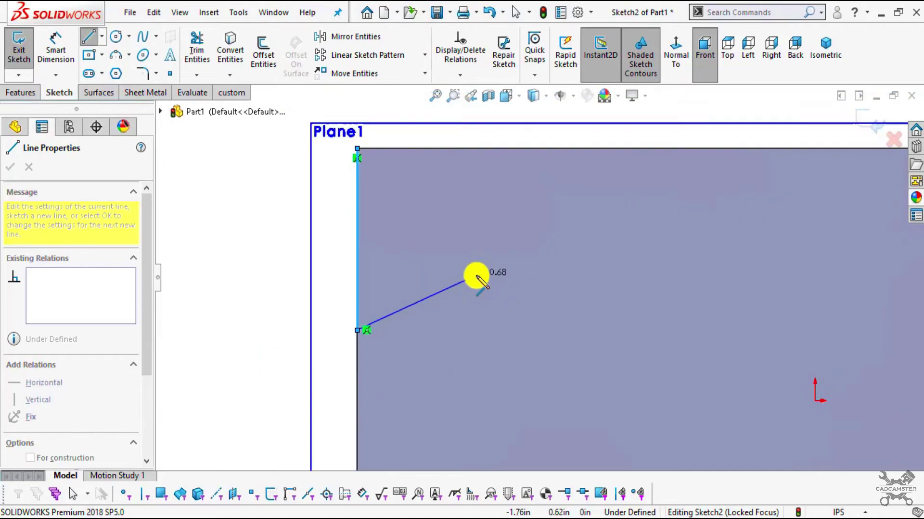
Continue the outline with a horizontal line inward, a vertical line down to the block's lower edge and a horizontal line along that edge
{"action": "left_click", "coordinate": [503, 299]}
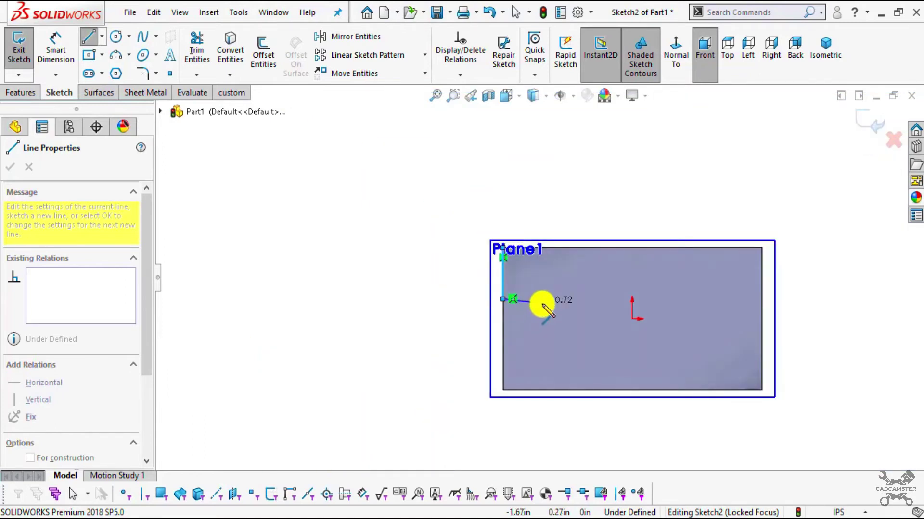
{"action": "left_click", "coordinate": [544, 299]}
{"action": "left_click", "coordinate": [546, 391]}
{"action": "key", "text": "alt+Tab"}
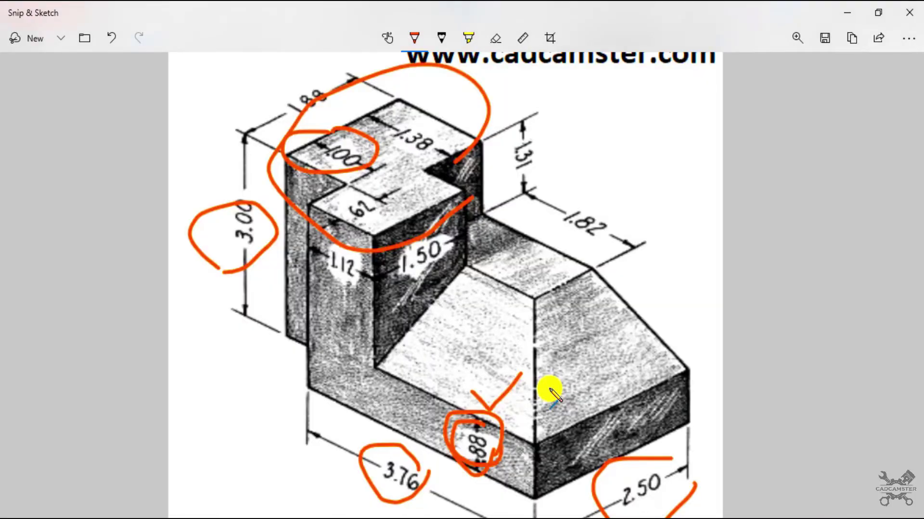
{"action": "key", "text": "alt+Tab"}
{"action": "left_click", "coordinate": [600, 390]}
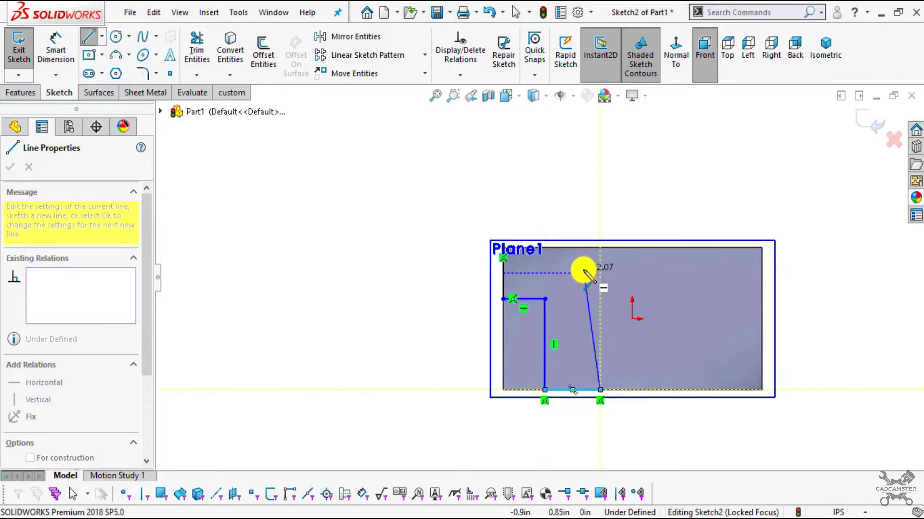
Close the stepped outline with a vertical line up, a short step to the left, a vertical line to the upper edge and a line to the starting corner
{"action": "key", "text": "alt+Tab"}
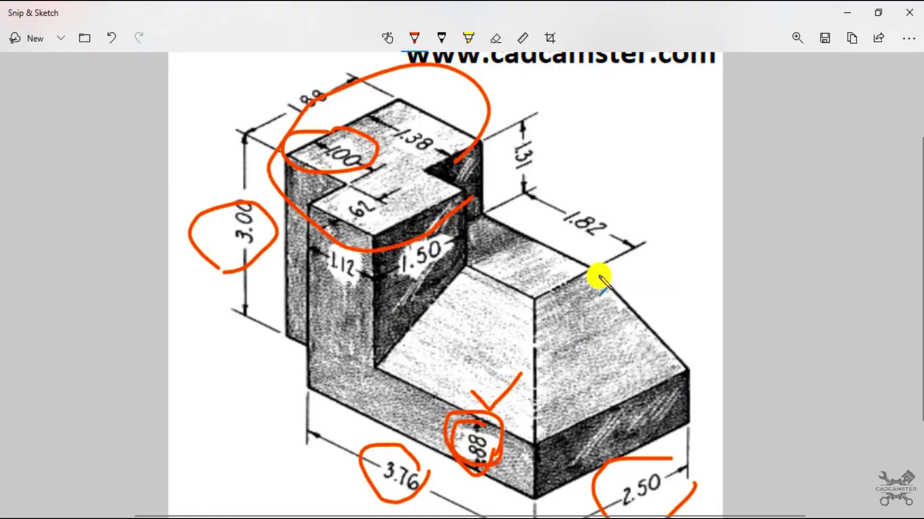
{"action": "key", "text": "alt+Tab"}
{"action": "left_click", "coordinate": [600, 273]}
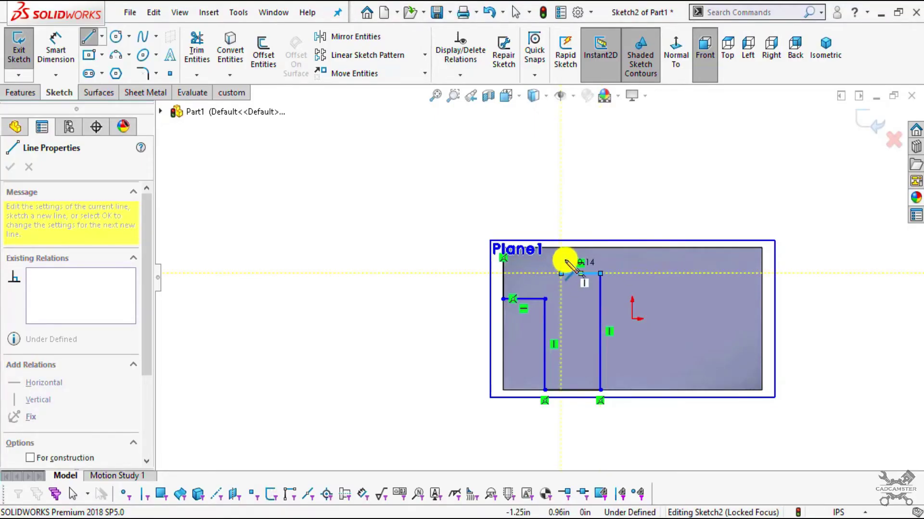
{"action": "scroll", "coordinate": [561, 253], "scroll_direction": "up", "scroll_amount": 2}
{"action": "scroll", "coordinate": [552, 270], "scroll_direction": "down", "scroll_amount": 1}
{"action": "scroll", "coordinate": [551, 264], "scroll_direction": "down", "scroll_amount": 3}
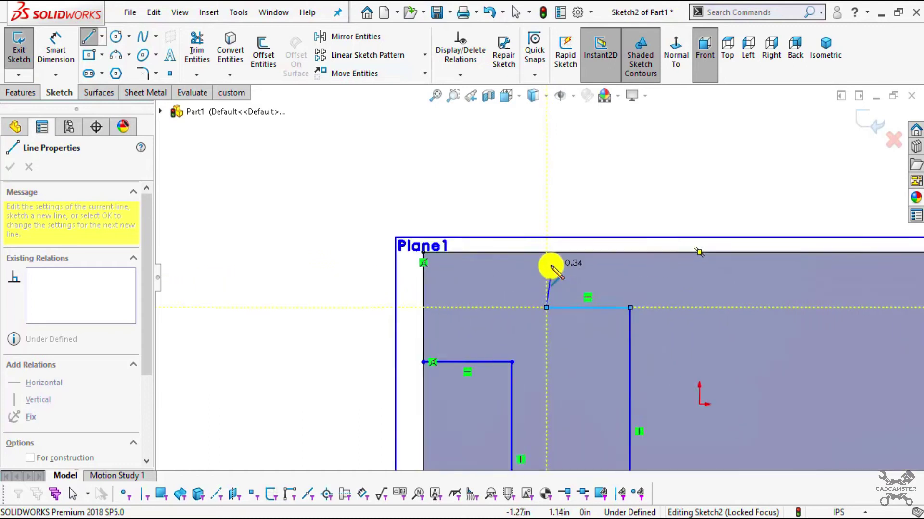
{"action": "left_click", "coordinate": [551, 264]}
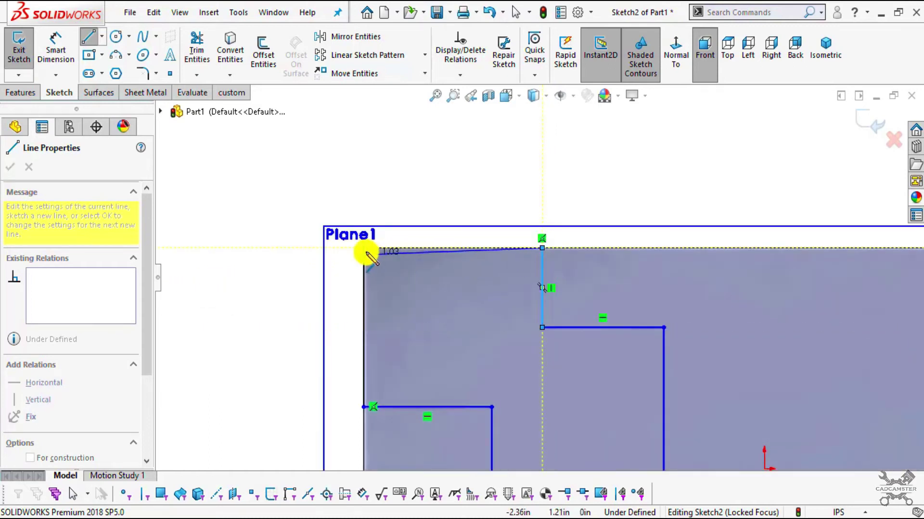
{"action": "left_click", "coordinate": [364, 249]}
{"action": "key", "text": "Escape"}
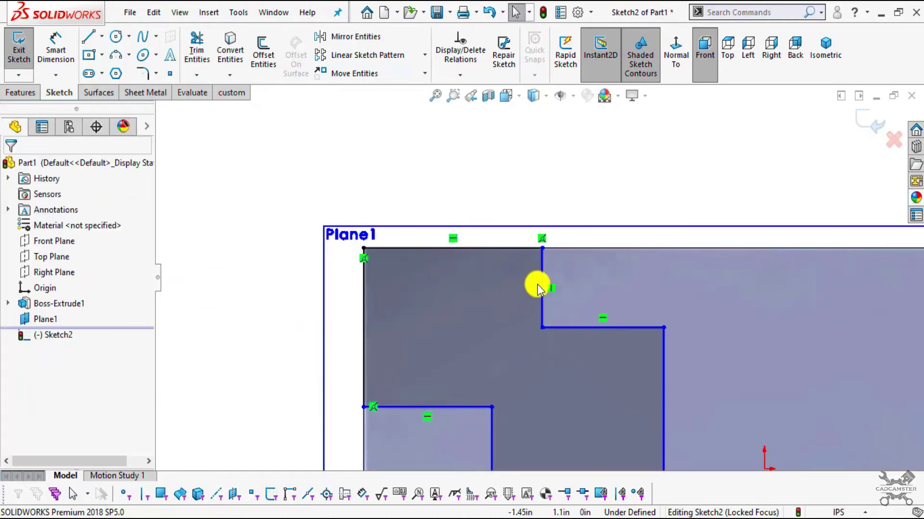
{"action": "scroll", "coordinate": [478, 233], "scroll_direction": "up", "scroll_amount": 4}
{"action": "scroll", "coordinate": [622, 424], "scroll_direction": "down", "scroll_amount": 2}
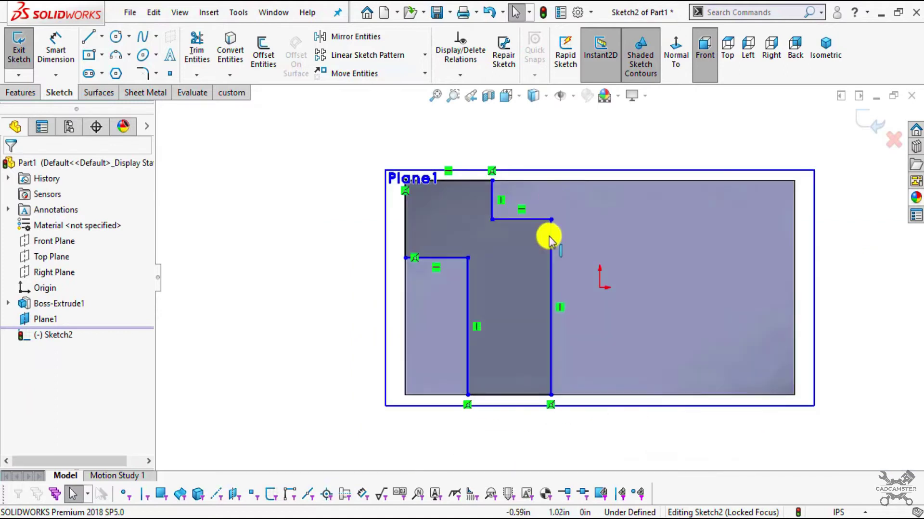
Activate Smart Dimension, switch to Snip & Sketch, undo all pen marks on the reference drawing and circle the 1.00 dimension
{"action": "left_click", "coordinate": [47, 54]}
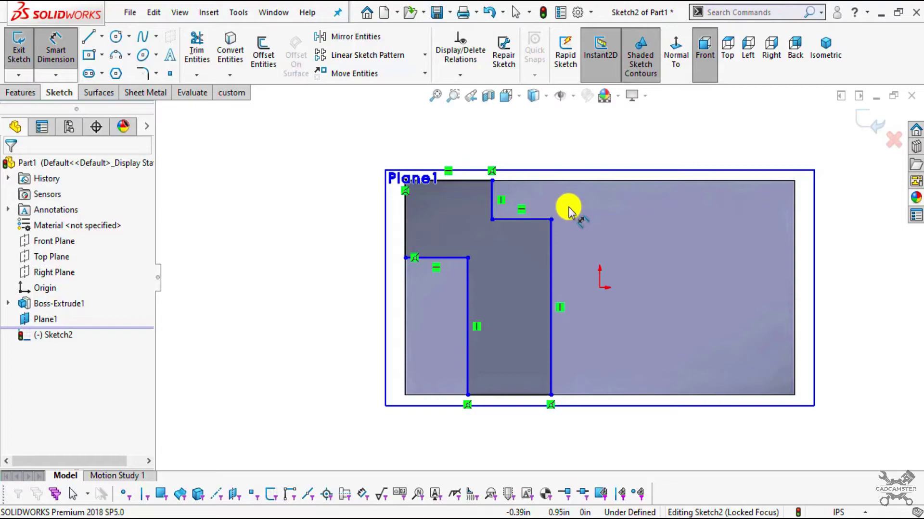
{"action": "key", "text": "alt+Tab"}
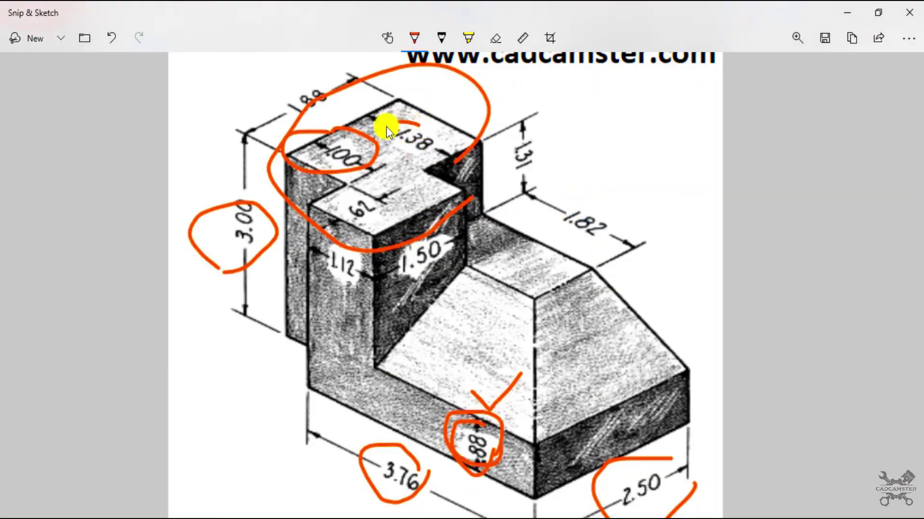
{"action": "left_click_drag", "start_coordinate": [388, 166], "coordinate": [414, 140]}
{"action": "key", "text": "ctrl+z"}
{"action": "key", "text": "ctrl+z"}
{"action": "key", "text": "ctrl+z"}
{"action": "key", "text": "ctrl+z"}
{"action": "key", "text": "ctrl+z"}
{"action": "key", "text": "ctrl+z"}
{"action": "key", "text": "ctrl+z"}
{"action": "key", "text": "ctrl+z"}
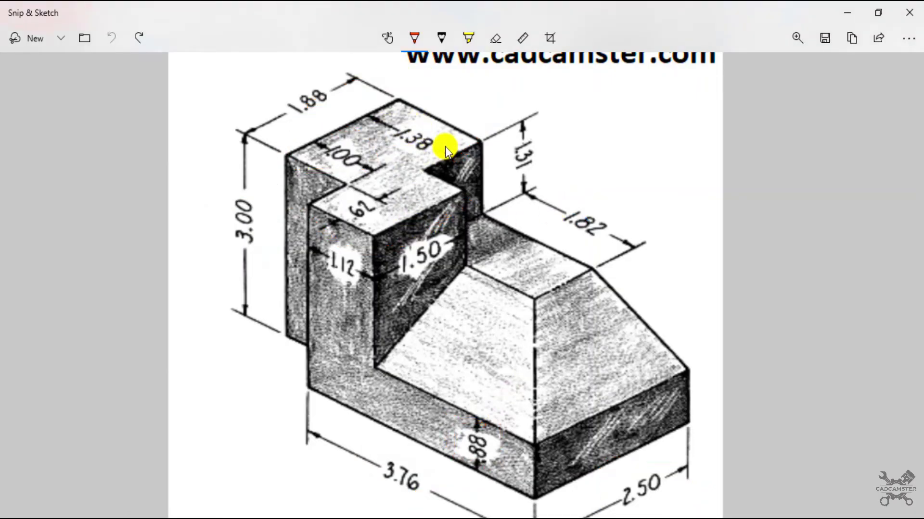
{"action": "scroll", "coordinate": [416, 134], "scroll_direction": "up", "scroll_amount": 3, "text": "ctrl"}
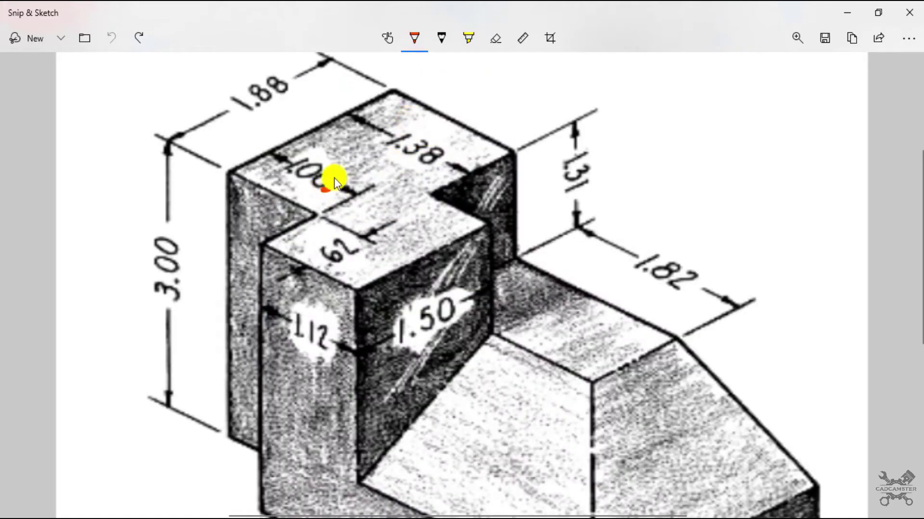
Switch to SOLIDWORKS and dimension the horizontal line of the profile's lower-left notch to 1.00 in
{"action": "key", "text": "alt+Tab"}
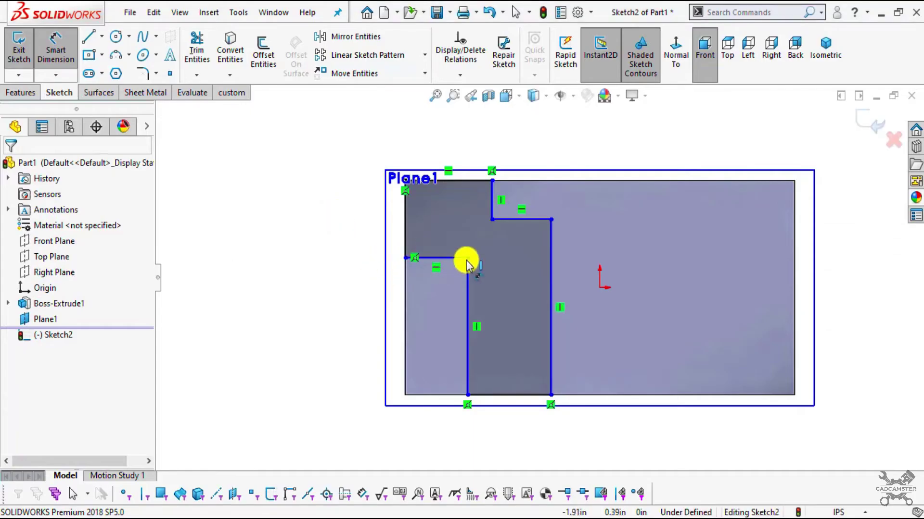
{"action": "scroll", "coordinate": [467, 257], "scroll_direction": "down", "scroll_amount": 2}
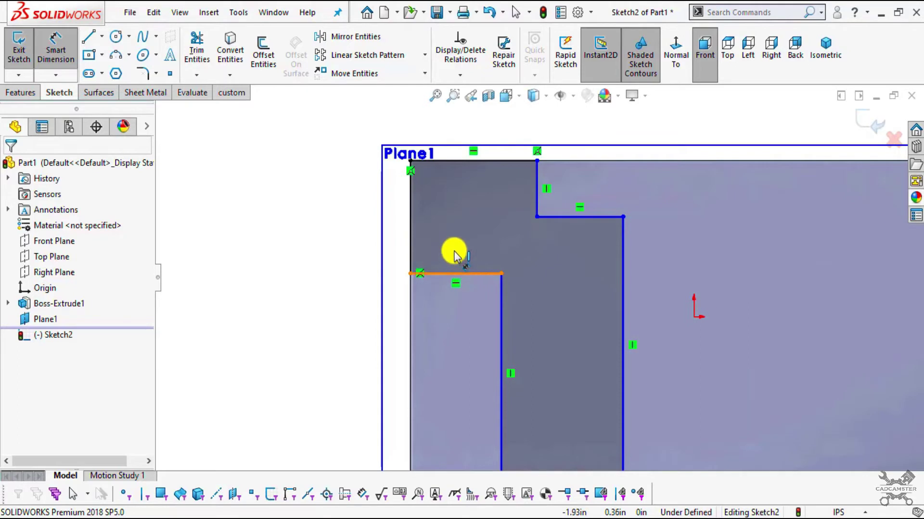
{"action": "left_click", "coordinate": [455, 255]}
{"action": "left_click", "coordinate": [452, 241]}
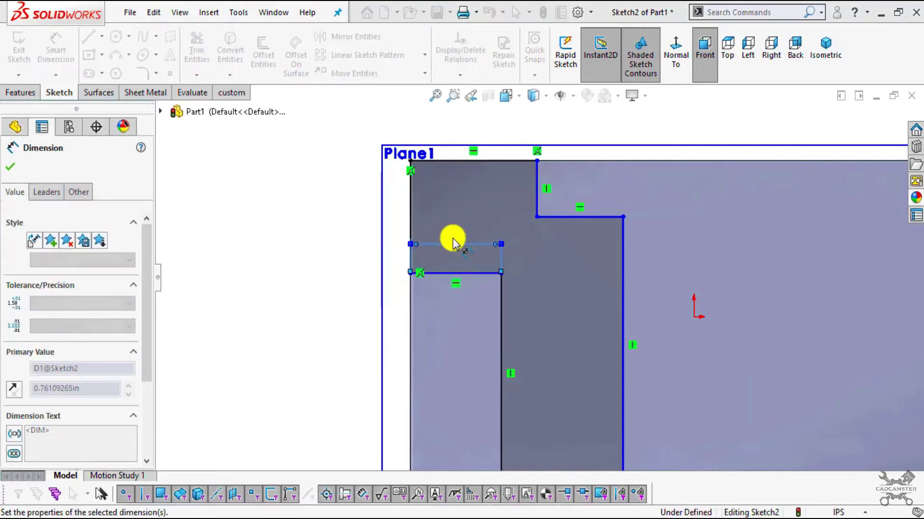
{"action": "type", "text": "1.00in"}
{"action": "key", "text": "Return"}
{"action": "key", "text": "Escape"}
Circle 1.38 on the reference drawing in Snip & Sketch, then in SOLIDWORKS dimension the profile's upper horizontal line to 1.38 in
{"action": "key", "text": "alt+Tab"}
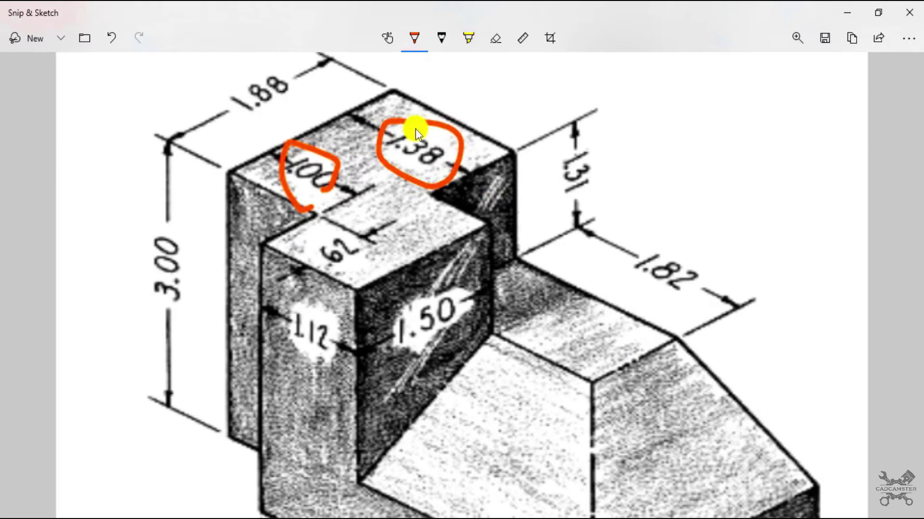
{"action": "key", "text": "alt+Tab"}
{"action": "left_click", "coordinate": [484, 161]}
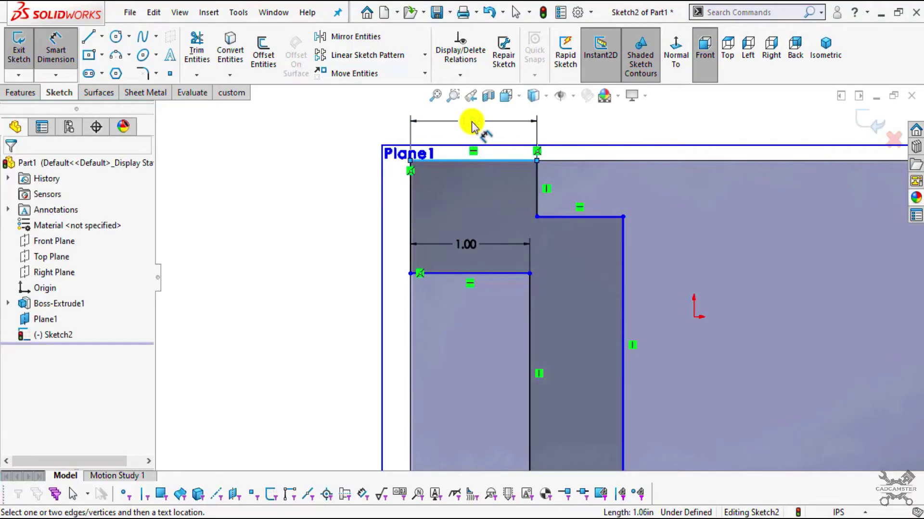
{"action": "left_click", "coordinate": [472, 126]}
{"action": "type", "text": "1.3"}
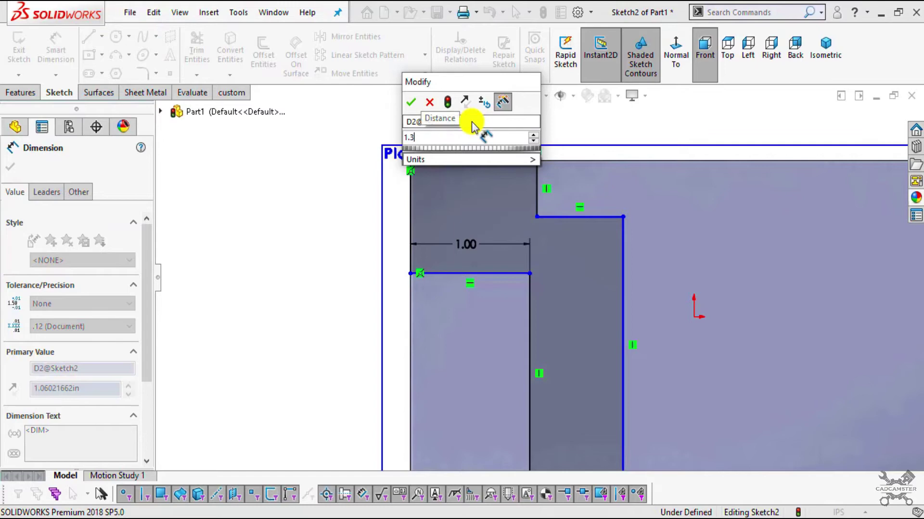
{"action": "type", "text": "8"}
{"action": "key", "text": "Return"}
Circle .62 on the reference drawing in Snip & Sketch, then in SOLIDWORKS dimension the lower-left notch's vertical line to .62 in
{"action": "key", "text": "alt+Tab"}
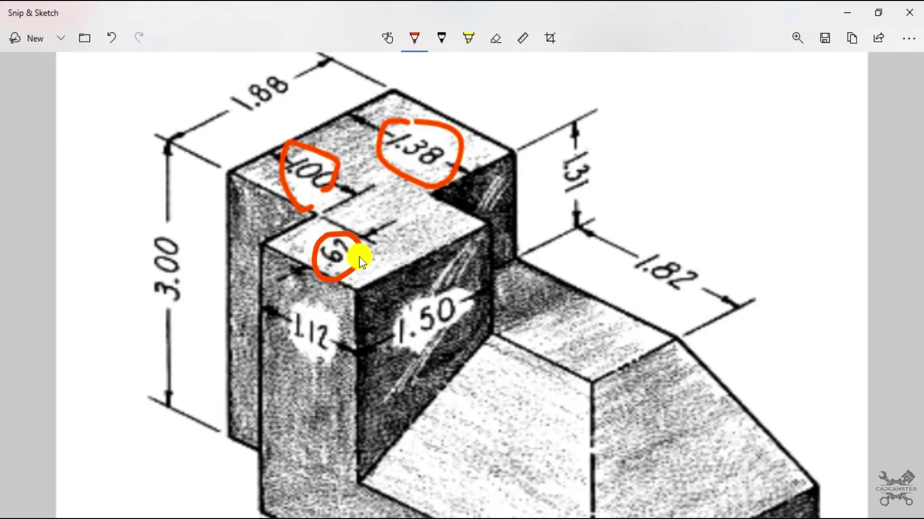
{"action": "key", "text": "alt+Tab"}
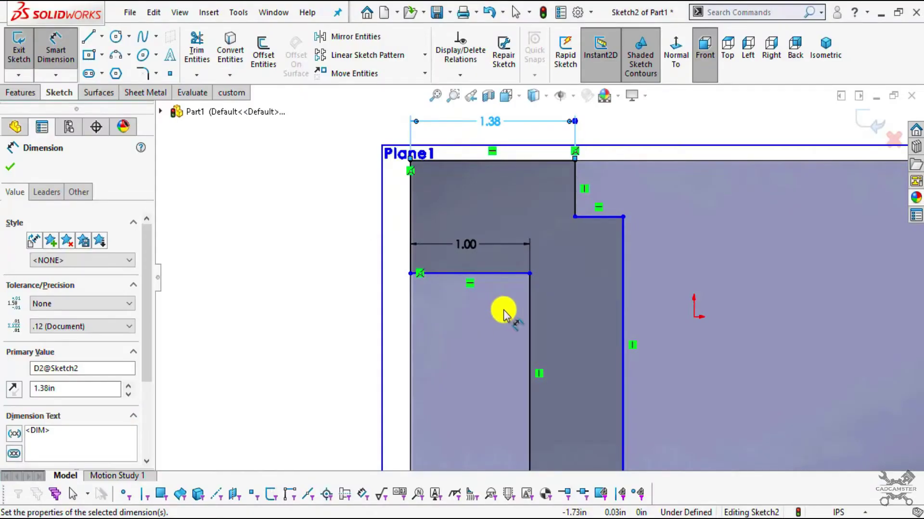
{"action": "left_click", "coordinate": [528, 319]}
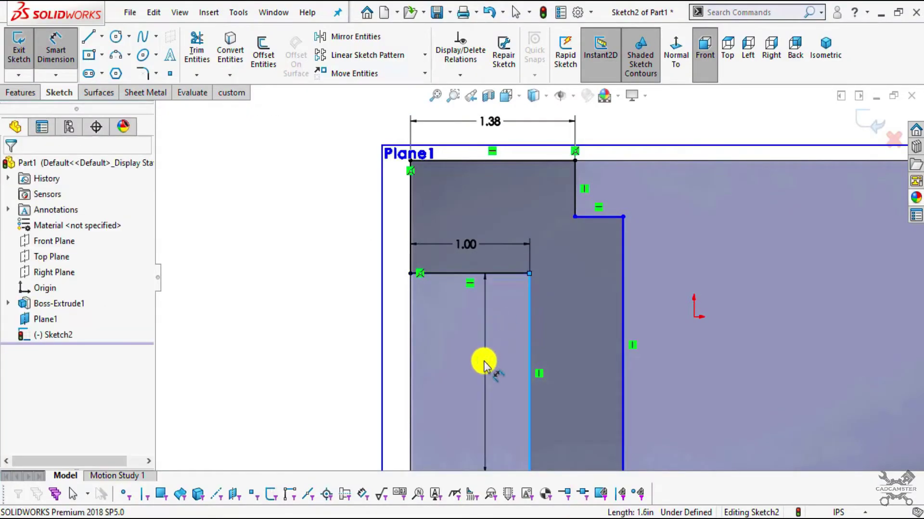
{"action": "left_click", "coordinate": [484, 361]}
{"action": "type", "text": ".62"}
{"action": "key", "text": "Return"}
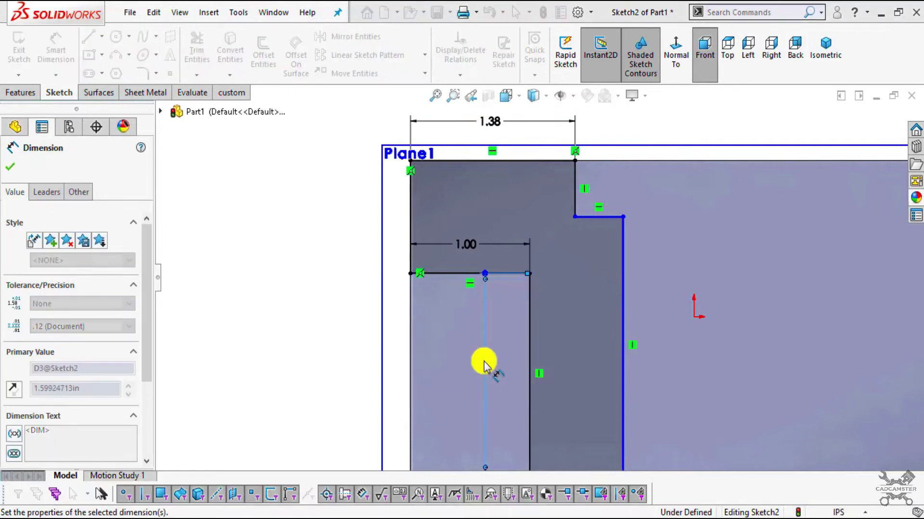
{"action": "scroll", "coordinate": [472, 278], "scroll_direction": "down", "scroll_amount": 3}
{"action": "scroll", "coordinate": [247, 247], "scroll_direction": "up", "scroll_amount": 1}
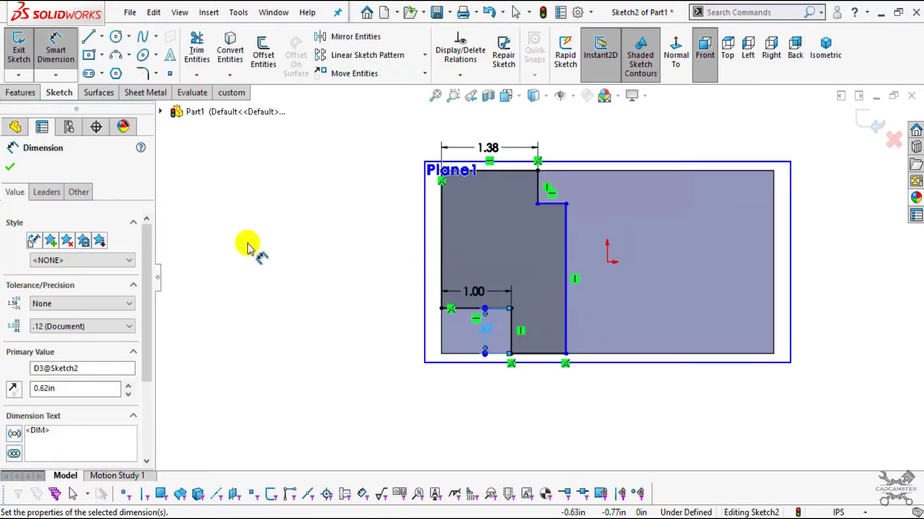
{"action": "key", "text": "Escape"}
Circle 1.50 and 1.12 on the reference drawing in Snip & Sketch, then in SOLIDWORKS dimension the profile's bottom line to 1.12 in
{"action": "key", "text": "alt+Tab"}
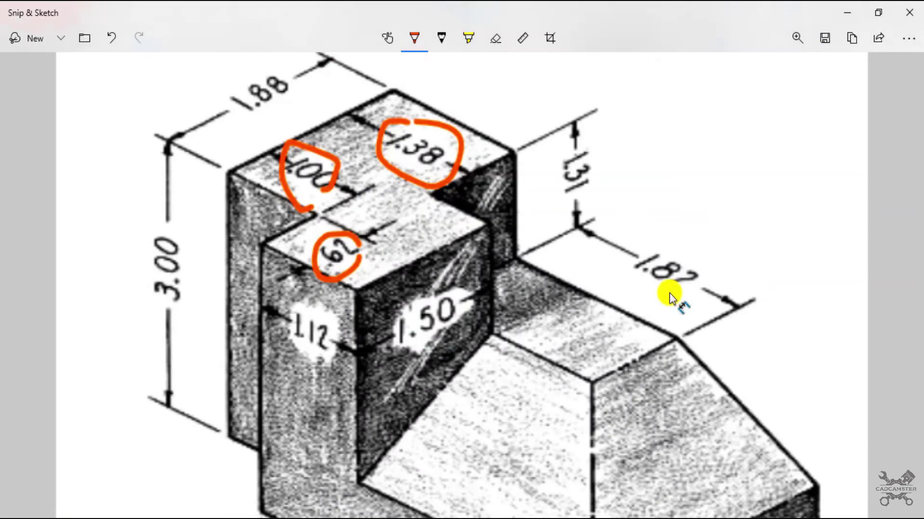
{"action": "mouse_move", "coordinate": [426, 342]}
{"action": "left_mouse_down"}
{"action": "mouse_move", "coordinate": [464, 297]}
{"action": "mouse_move", "coordinate": [400, 277]}
{"action": "left_mouse_up"}
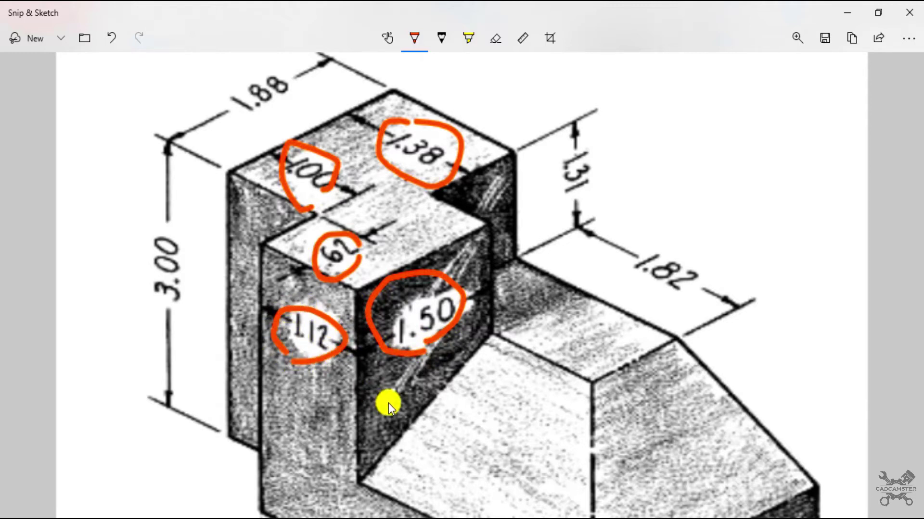
{"action": "key", "text": "alt+Tab"}
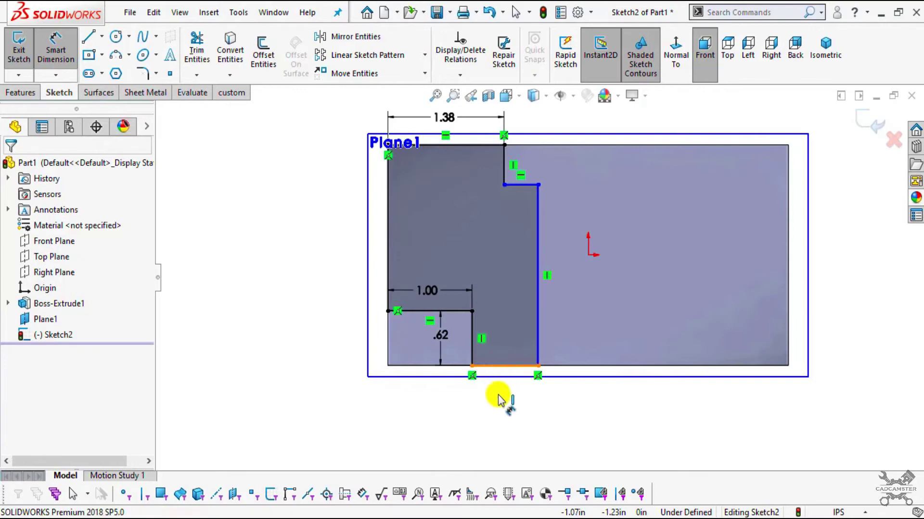
{"action": "left_click", "coordinate": [501, 400]}
{"action": "type", "text": "1.12"}
{"action": "key", "text": "Return"}
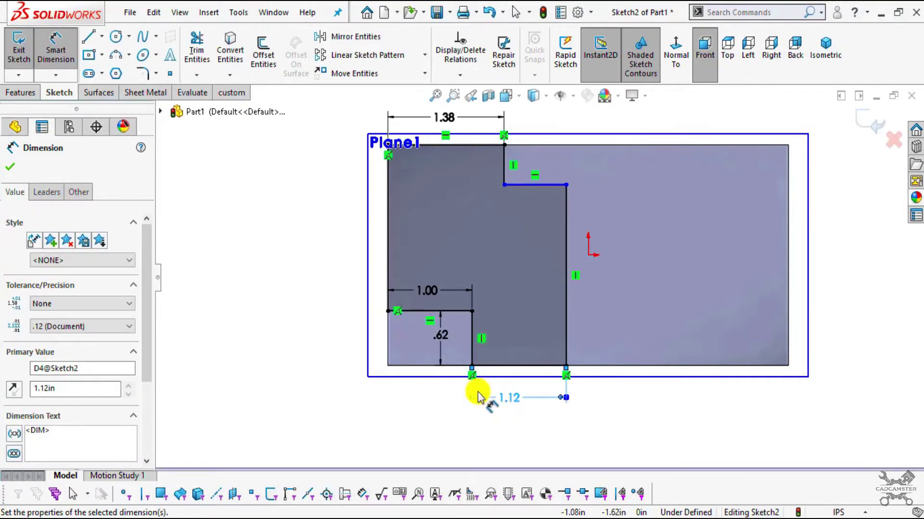
{"action": "key", "text": "Escape"}
Check 1.50 on the reference drawing in Snip & Sketch, then in SOLIDWORKS dimension the profile's right vertical line to 1.50 in
{"action": "key", "text": "alt+Tab"}
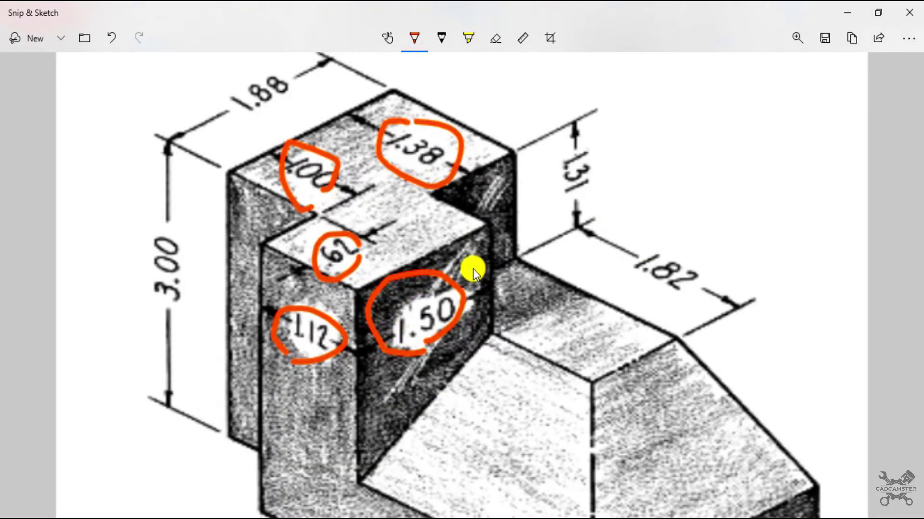
{"action": "key", "text": "alt+Tab"}
{"action": "key", "text": "alt+Tab"}
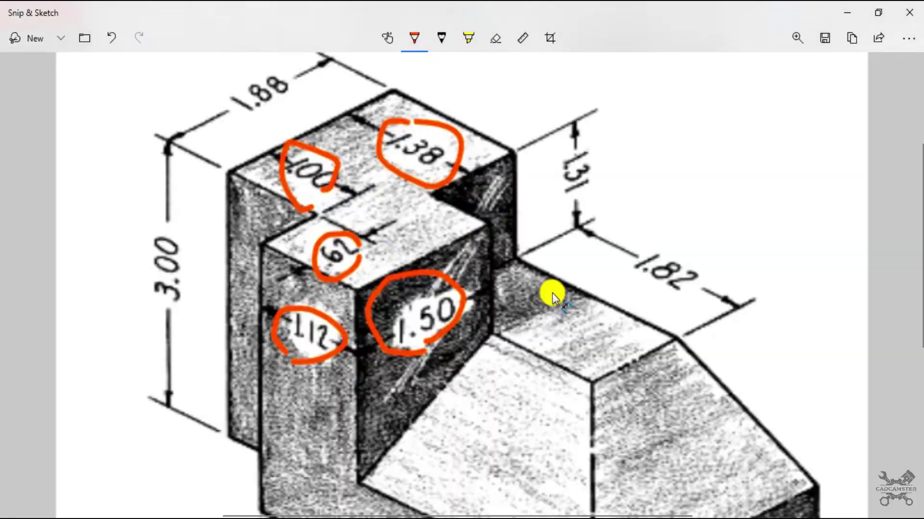
{"action": "key", "text": "alt+Tab"}
{"action": "key", "text": "alt+Tab"}
{"action": "key", "text": "alt+Tab"}
{"action": "left_click", "coordinate": [566, 287]}
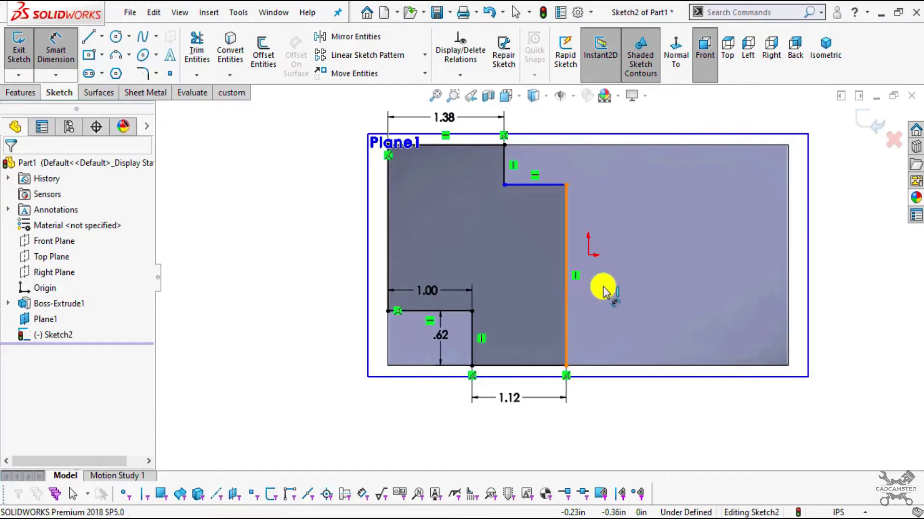
{"action": "left_click", "coordinate": [614, 288]}
{"action": "type", "text": "1.5"}
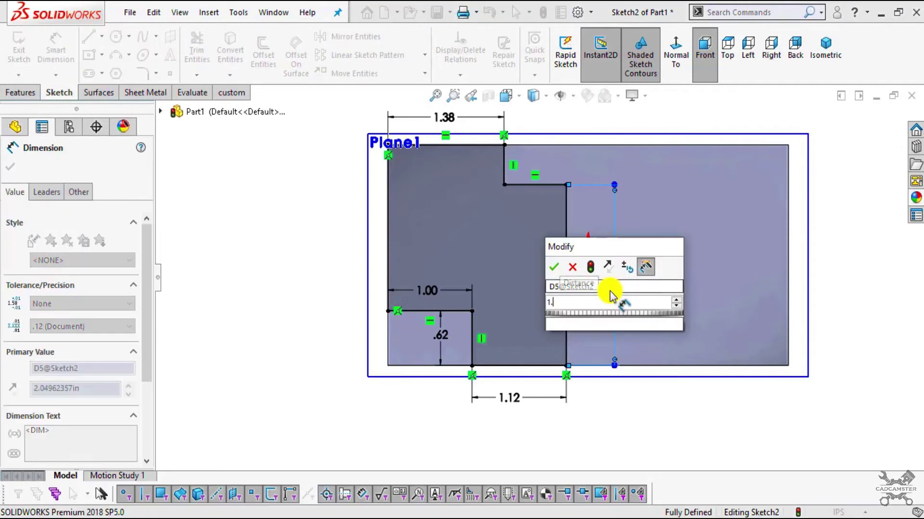
{"action": "key", "text": "Return"}
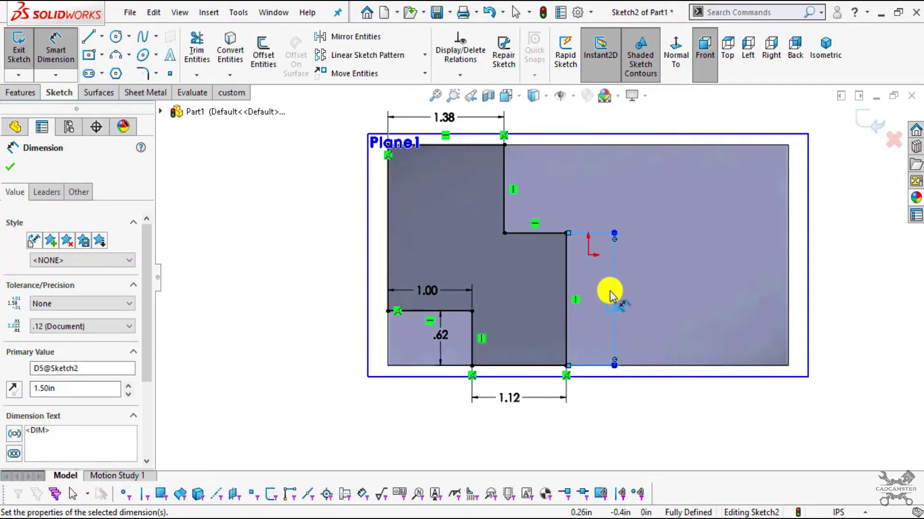
{"action": "key", "text": "Escape"}
Extrude the stepped profile downward from the offset plane with the Up To Next end condition, merging it with the base
{"action": "mouse_move", "coordinate": [573, 412]}
{"action": "middle_mouse_down"}
{"action": "mouse_move", "coordinate": [592, 342]}
{"action": "mouse_move", "coordinate": [548, 259]}
{"action": "mouse_move", "coordinate": [572, 263]}
{"action": "middle_mouse_up"}
{"action": "key", "text": "f"}
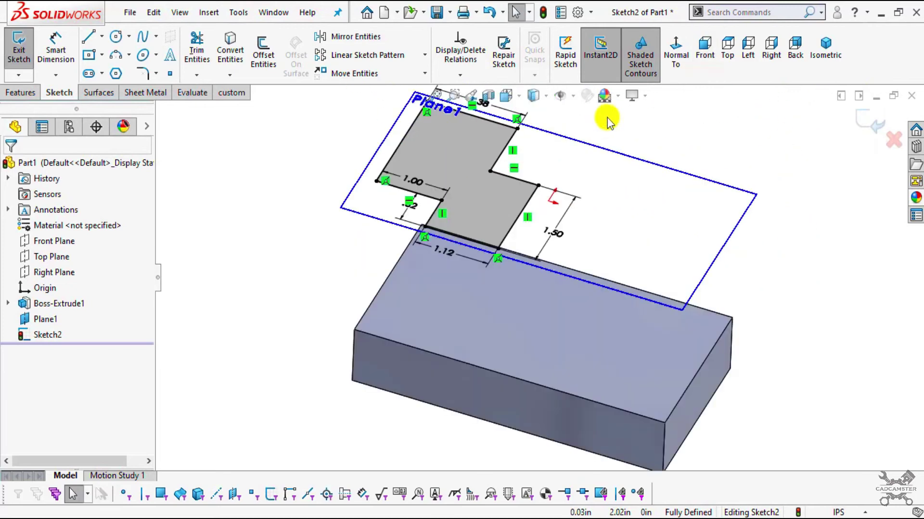
{"action": "left_click", "coordinate": [29, 94]}
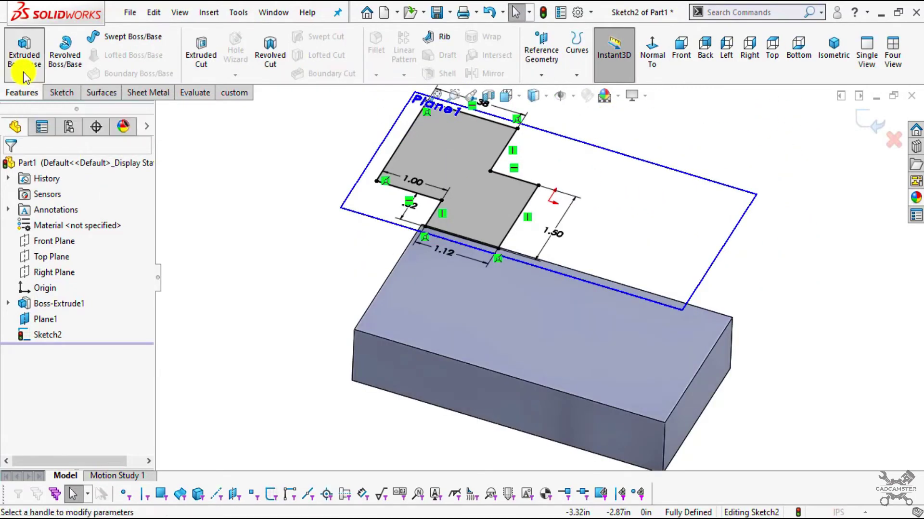
{"action": "left_click", "coordinate": [25, 62]}
{"action": "mouse_move", "coordinate": [532, 371]}
{"action": "middle_mouse_down"}
{"action": "mouse_move", "coordinate": [484, 313]}
{"action": "mouse_move", "coordinate": [481, 238]}
{"action": "mouse_move", "coordinate": [453, 256]}
{"action": "mouse_move", "coordinate": [480, 272]}
{"action": "mouse_move", "coordinate": [512, 340]}
{"action": "middle_mouse_up"}
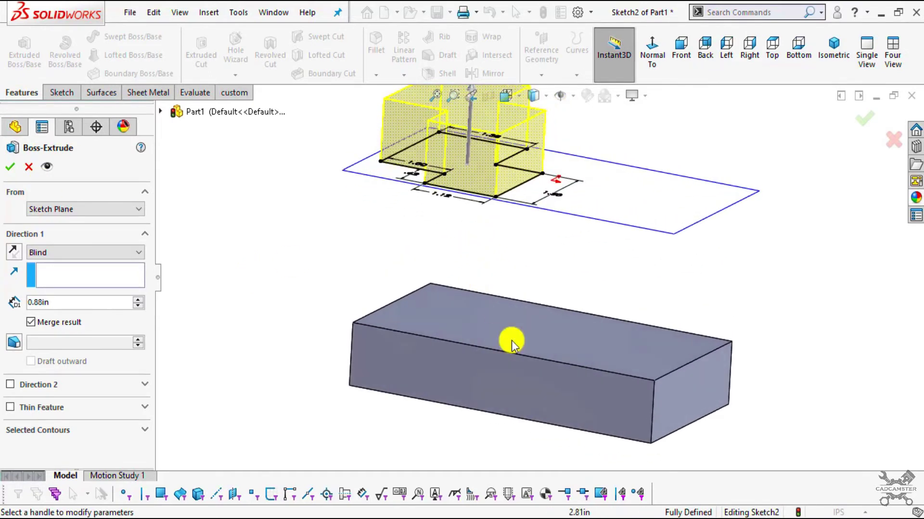
{"action": "left_click", "coordinate": [18, 256]}
{"action": "left_click", "coordinate": [50, 252]}
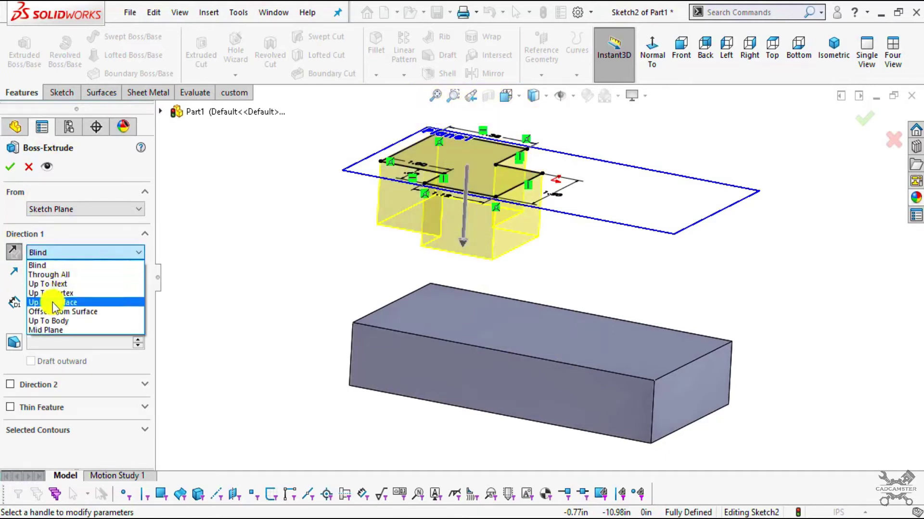
{"action": "left_click", "coordinate": [51, 284]}
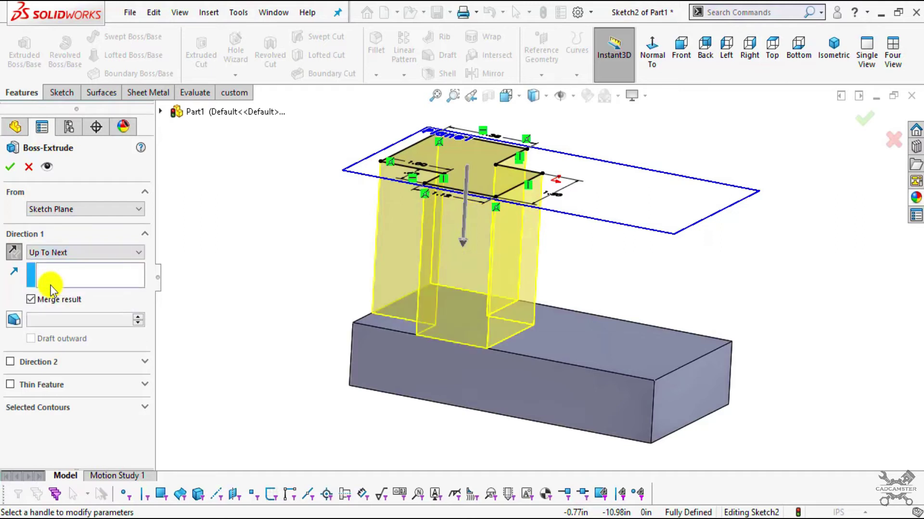
{"action": "mouse_move", "coordinate": [511, 458]}
{"action": "middle_mouse_down"}
{"action": "mouse_move", "coordinate": [520, 392]}
{"action": "mouse_move", "coordinate": [500, 439]}
{"action": "mouse_move", "coordinate": [575, 330]}
{"action": "mouse_move", "coordinate": [551, 332]}
{"action": "middle_mouse_up"}
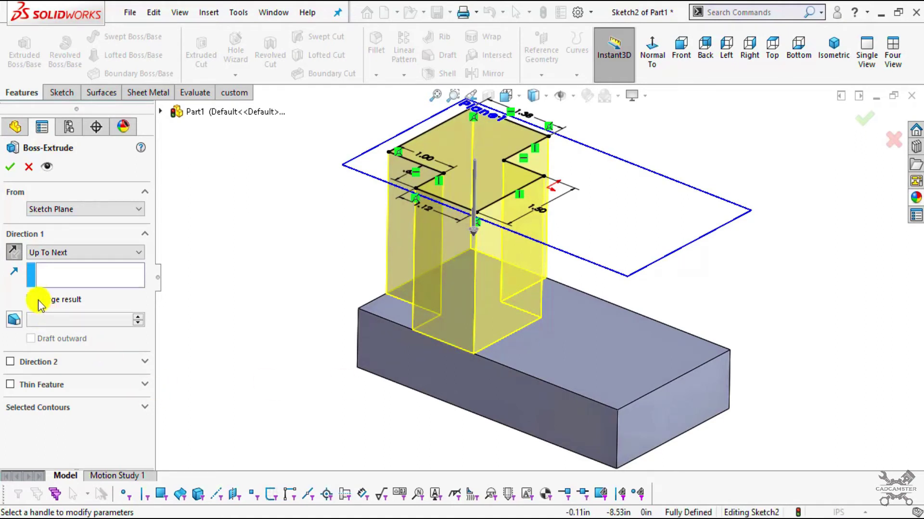
{"action": "left_click", "coordinate": [10, 167]}
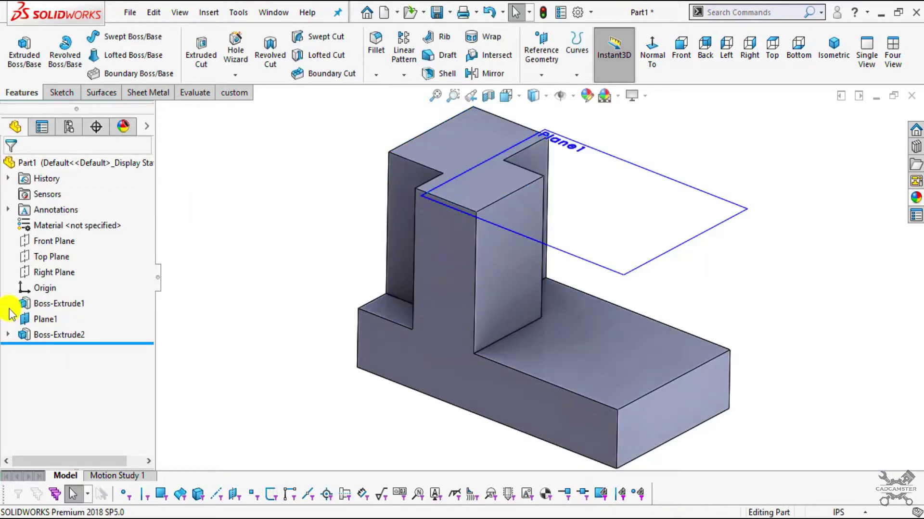
Hide the offset plane Plane1
{"action": "left_click", "coordinate": [34, 318]}
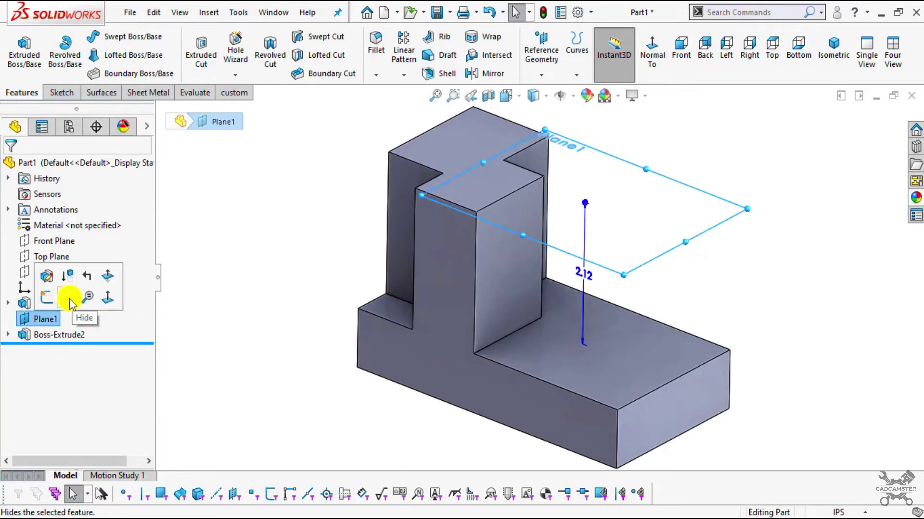
{"action": "left_click", "coordinate": [69, 299]}
{"action": "middle_click_drag", "start_coordinate": [445, 387], "coordinate": [535, 269]}
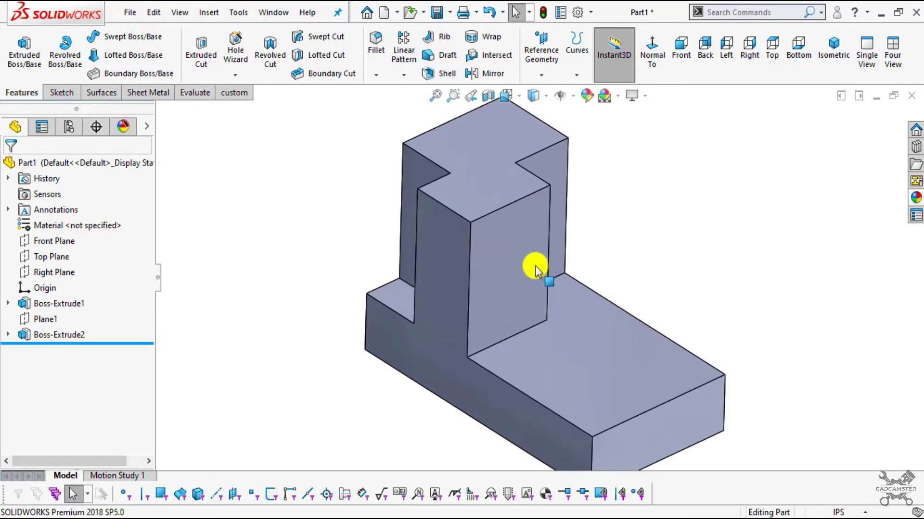
{"action": "left_click", "coordinate": [634, 96]}
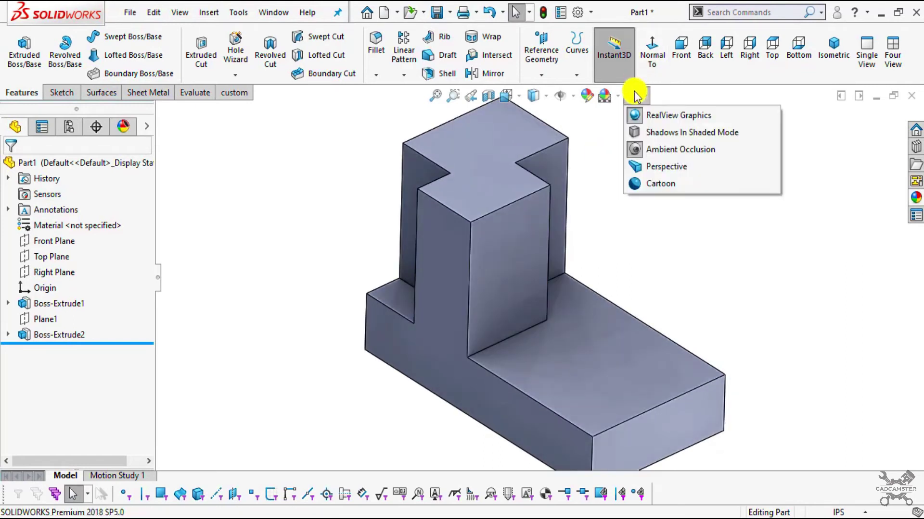
Start a sketch on the base's small exposed ledge in the upright's corner notch and convert the face's edges into it
{"action": "left_click", "coordinate": [401, 307]}
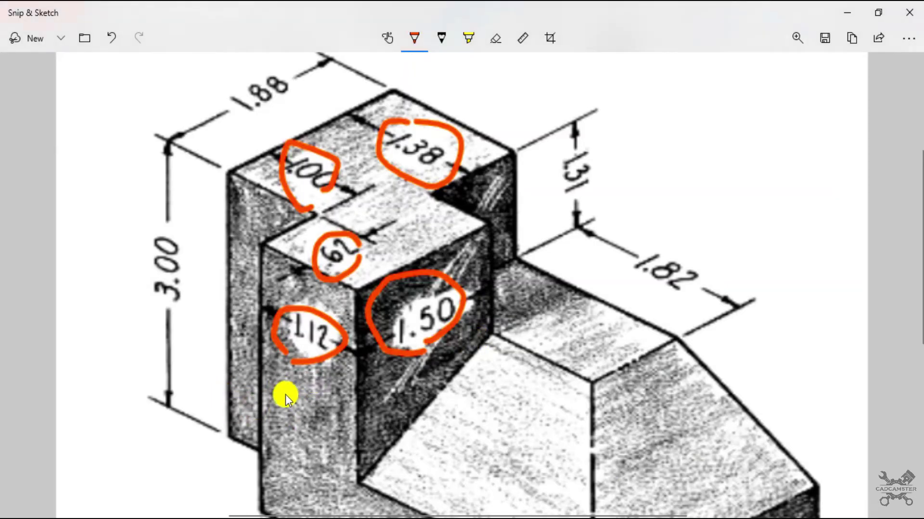
{"action": "key", "text": "alt+Tab"}
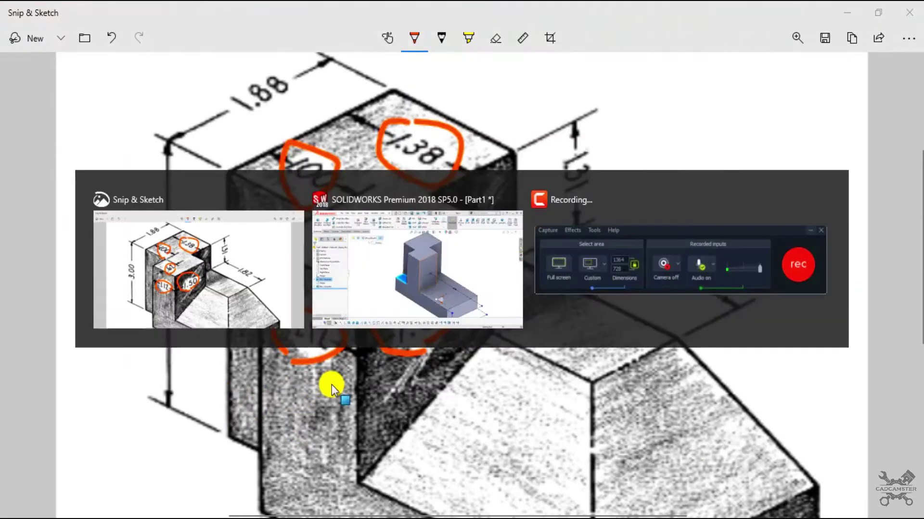
{"action": "middle_click_drag", "start_coordinate": [399, 337], "coordinate": [431, 370]}
{"action": "scroll", "coordinate": [431, 370], "scroll_direction": "down", "scroll_amount": 4}
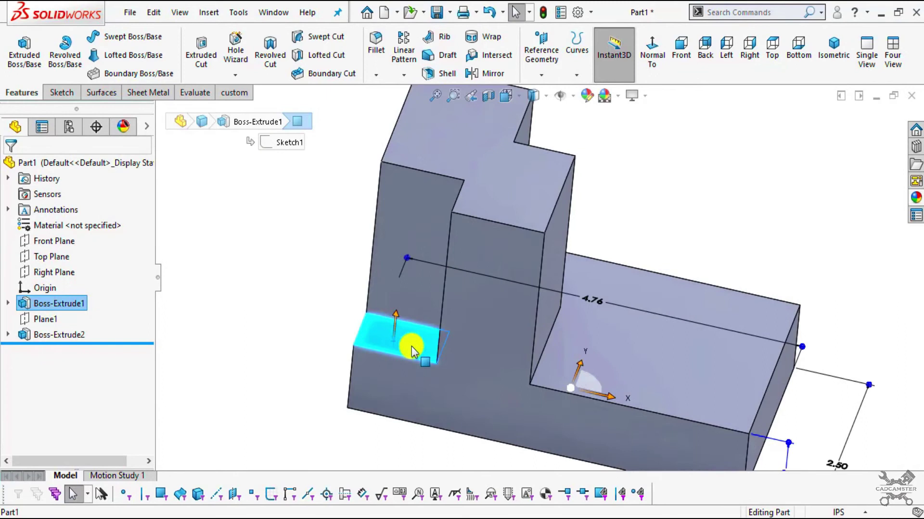
{"action": "left_click", "coordinate": [59, 92]}
{"action": "left_click", "coordinate": [26, 61]}
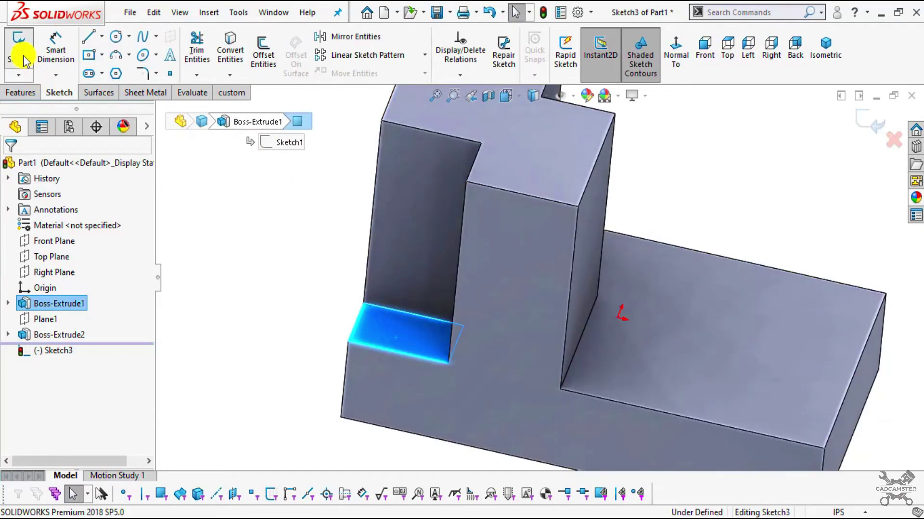
{"action": "left_click", "coordinate": [232, 52]}
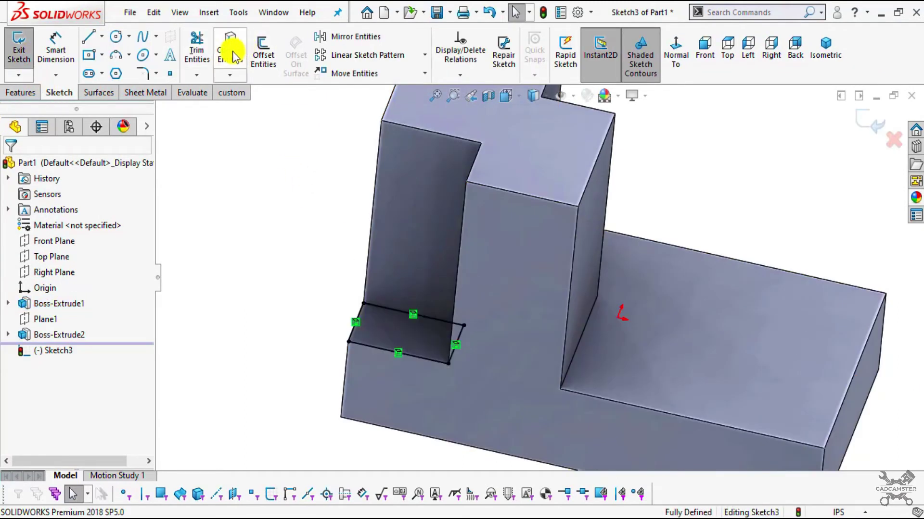
Cut the converted rectangle down through the base with a Through All extruded cut
{"action": "left_click", "coordinate": [22, 92]}
{"action": "left_click", "coordinate": [204, 60]}
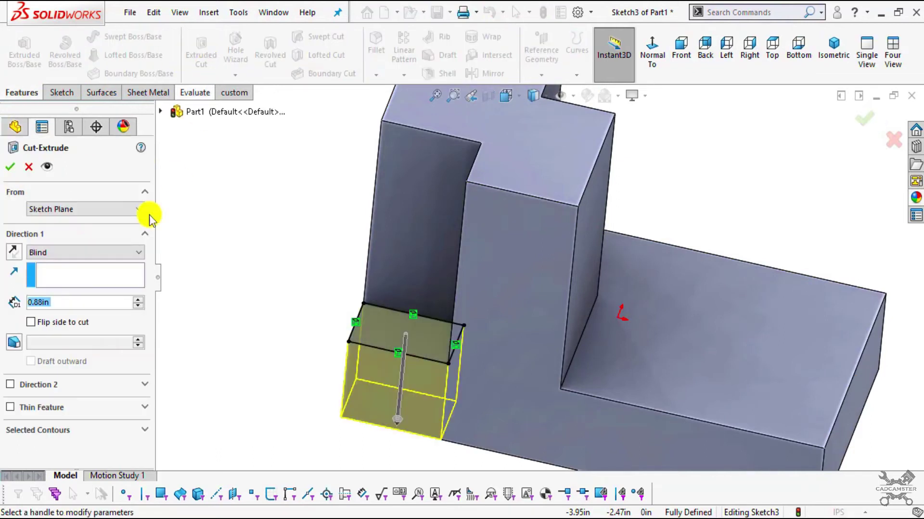
{"action": "left_click", "coordinate": [60, 252]}
{"action": "left_click", "coordinate": [57, 275]}
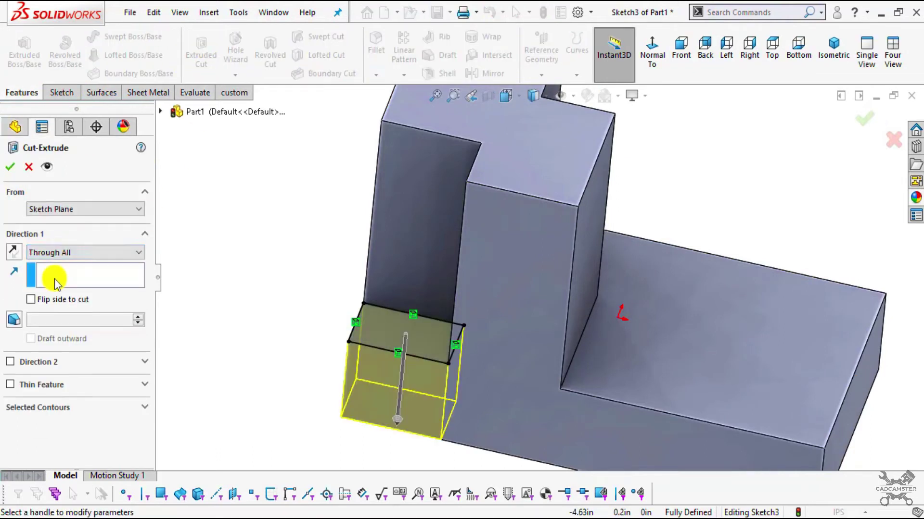
{"action": "left_click", "coordinate": [13, 168]}
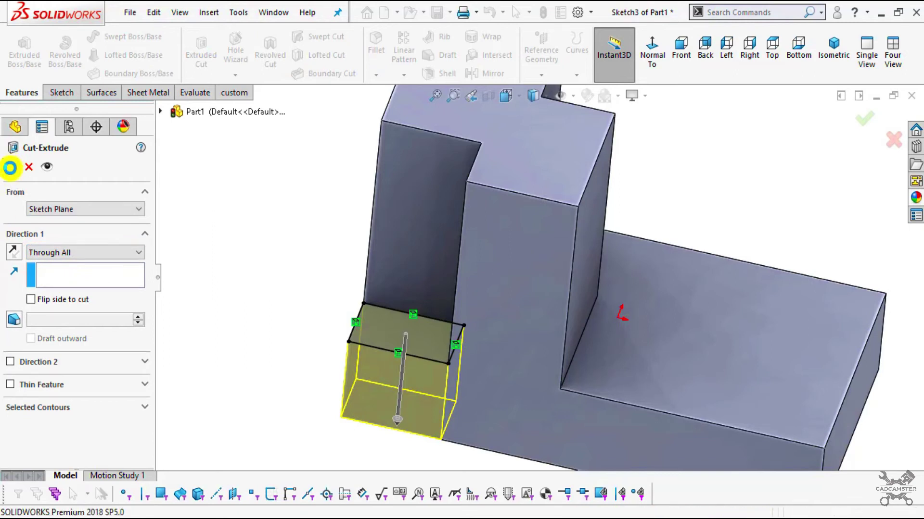
{"action": "middle_click_drag", "start_coordinate": [470, 360], "coordinate": [651, 309]}
{"action": "key", "text": "f"}
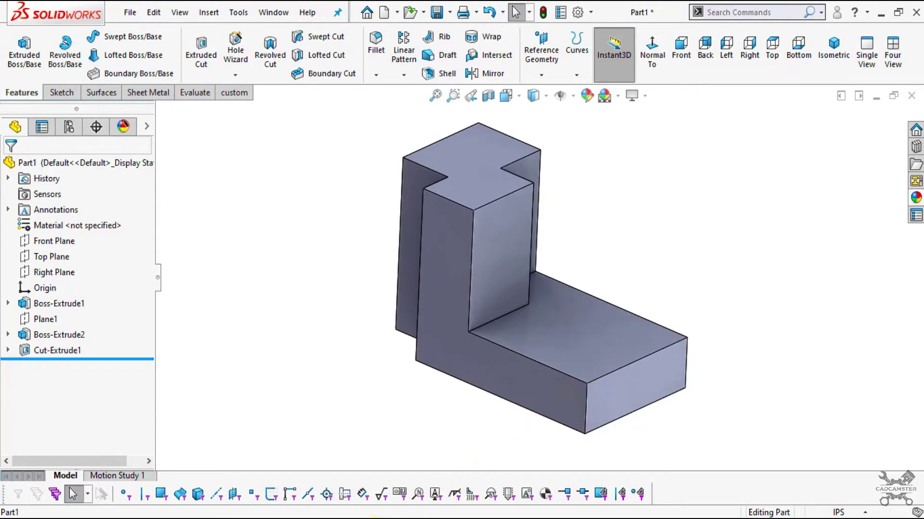
Switch to Snip & Sketch and, on the reference drawing, circle the tapered block's flat top face and trace its slanted edges
{"action": "left_click", "coordinate": [374, 517]}
{"action": "scroll", "coordinate": [347, 128], "scroll_direction": "down", "scroll_amount": 3}
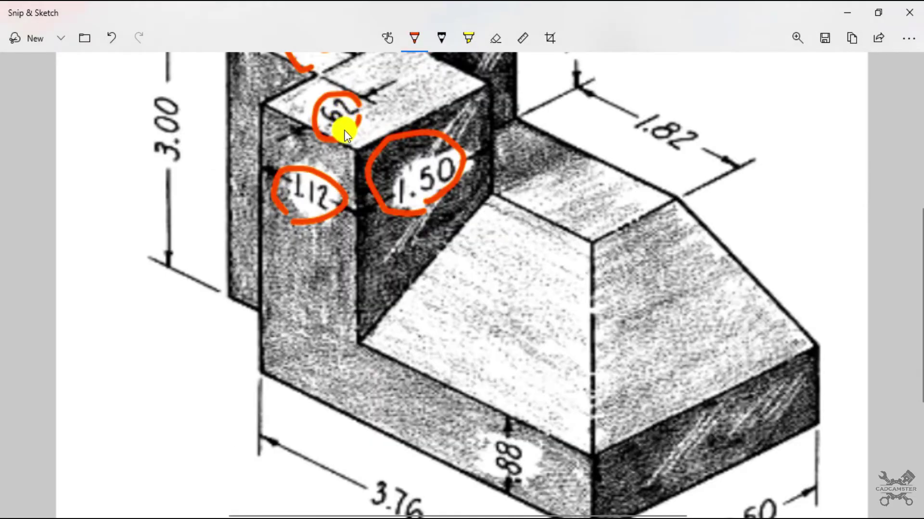
{"action": "scroll", "coordinate": [344, 134], "scroll_direction": "down", "scroll_amount": 3, "text": "ctrl"}
{"action": "scroll", "coordinate": [411, 177], "scroll_direction": "up", "scroll_amount": 3}
{"action": "scroll", "coordinate": [437, 181], "scroll_direction": "down", "scroll_amount": 1}
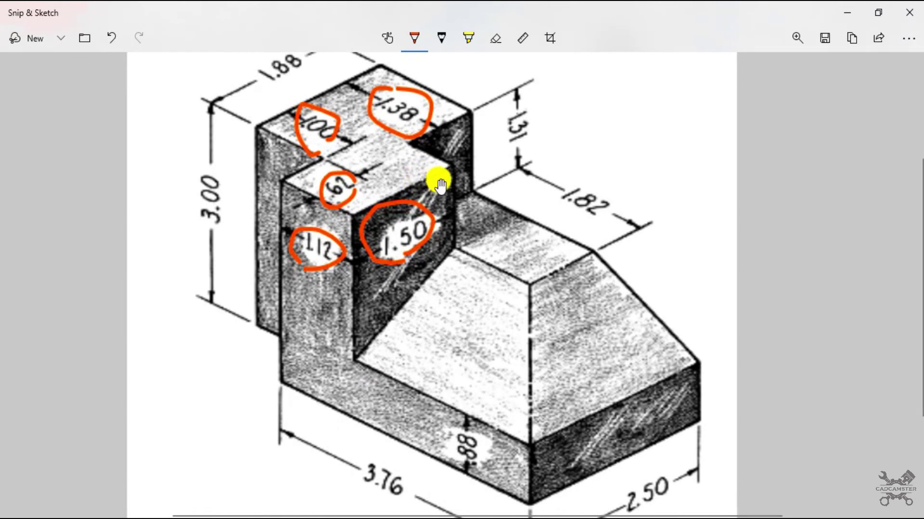
{"action": "scroll", "coordinate": [676, 309], "scroll_direction": "right", "scroll_amount": 1}
{"action": "scroll", "coordinate": [633, 300], "scroll_direction": "down", "scroll_amount": 1, "text": "ctrl"}
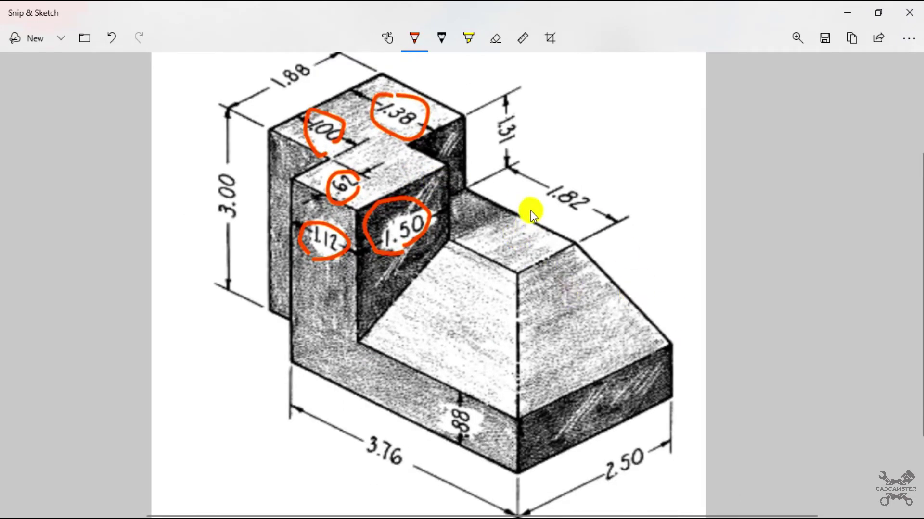
{"action": "mouse_move", "coordinate": [484, 273]}
{"action": "left_mouse_down"}
{"action": "mouse_move", "coordinate": [562, 269]}
{"action": "mouse_move", "coordinate": [583, 233]}
{"action": "left_mouse_up"}
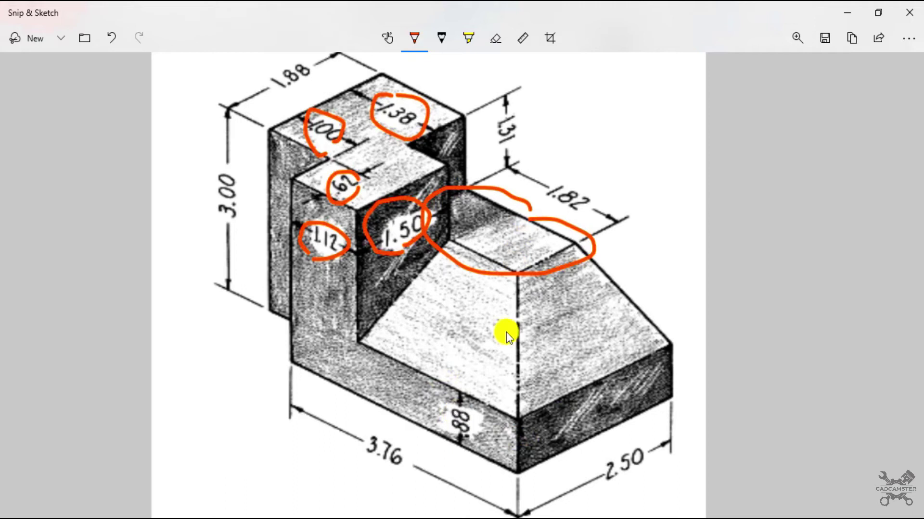
{"action": "left_click_drag", "start_coordinate": [570, 241], "coordinate": [654, 328]}
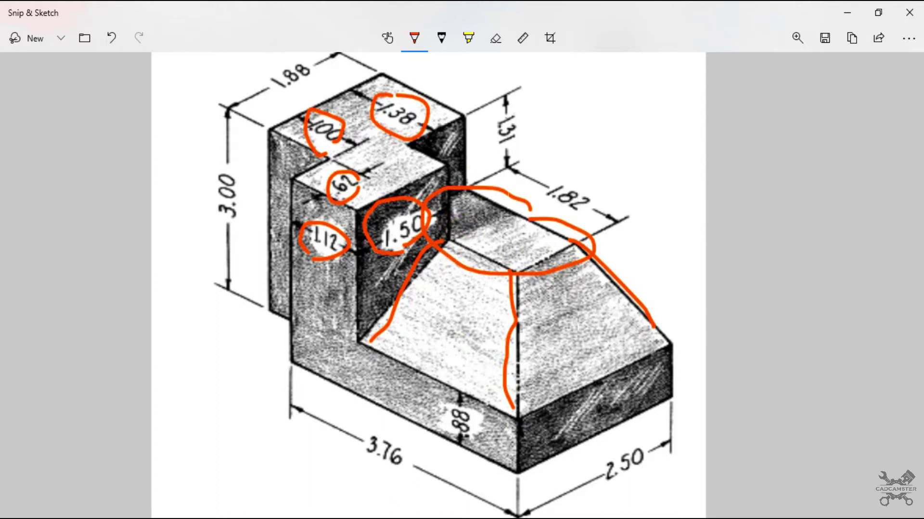
On the reference drawing in Snip & Sketch, mark the upright's top level and circle the 1.31 height dimension
{"action": "left_click", "coordinate": [411, 517]}
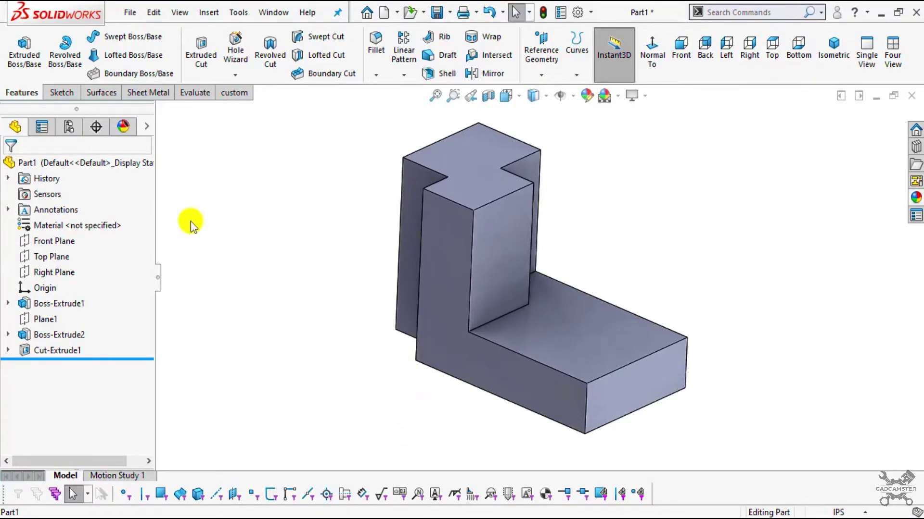
{"action": "left_click", "coordinate": [542, 70]}
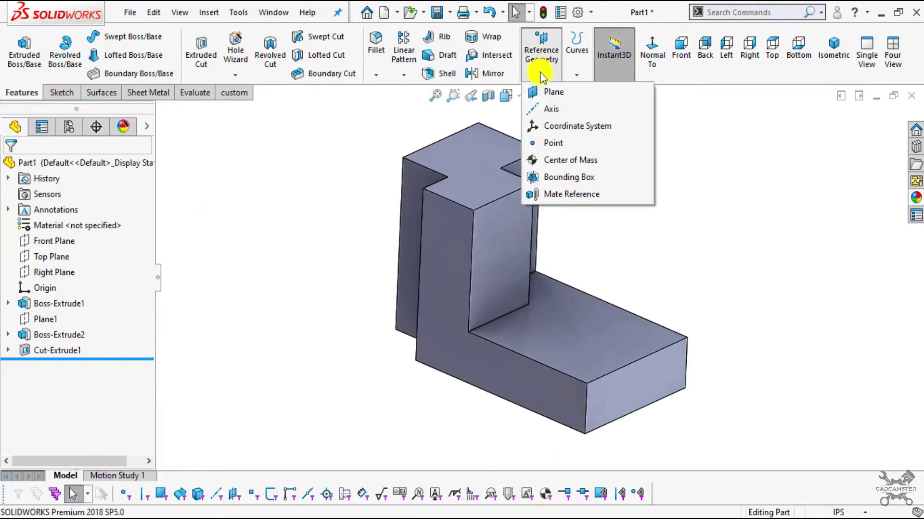
{"action": "left_click", "coordinate": [785, 202]}
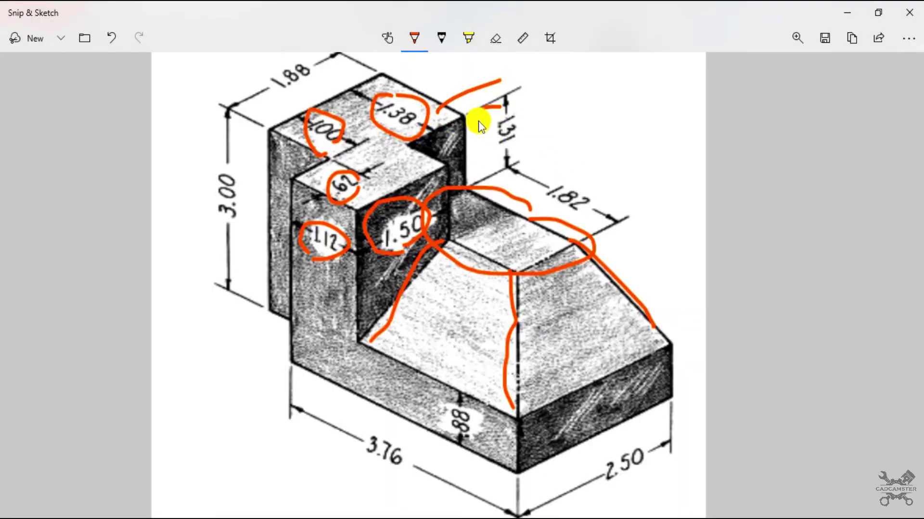
{"action": "mouse_move", "coordinate": [478, 119]}
{"action": "left_mouse_down"}
{"action": "mouse_move", "coordinate": [495, 147]}
{"action": "mouse_move", "coordinate": [537, 128]}
{"action": "left_mouse_up"}
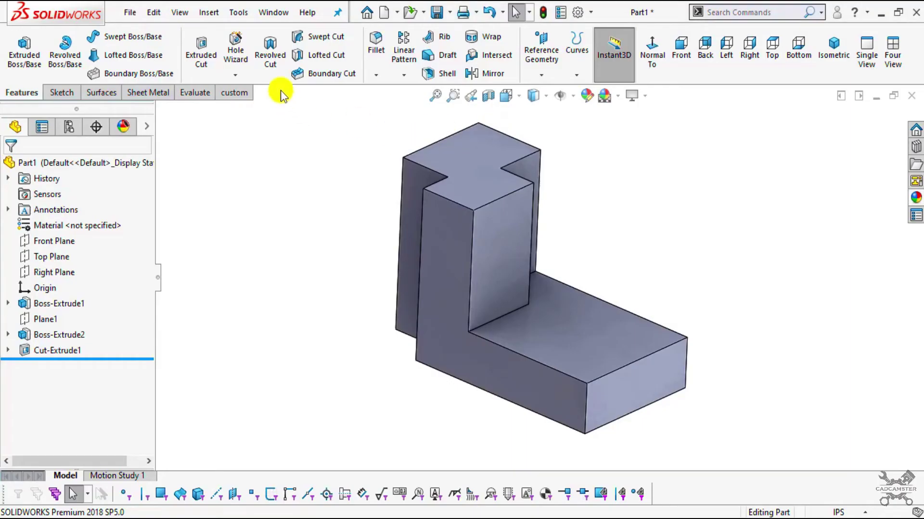
{"action": "left_click", "coordinate": [541, 68]}
{"action": "left_click", "coordinate": [541, 92]}
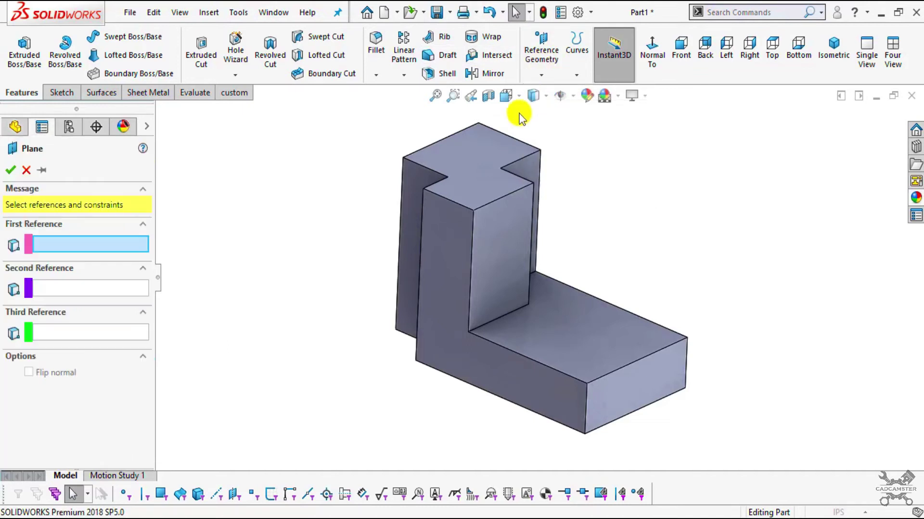
{"action": "left_click", "coordinate": [490, 149]}
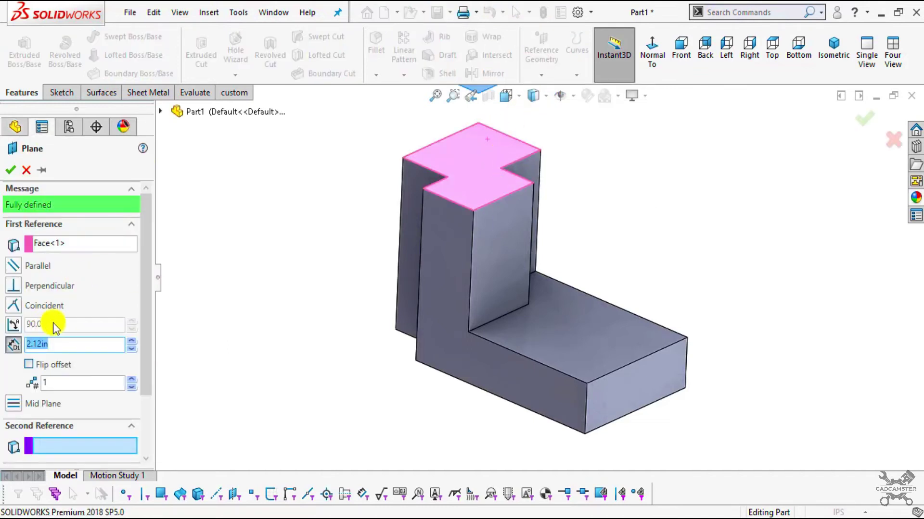
{"action": "key", "text": "Return"}
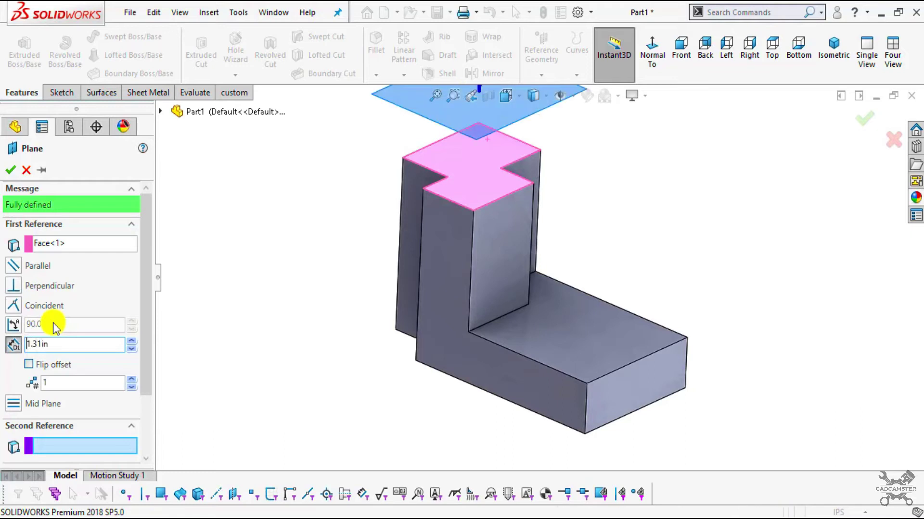
{"action": "left_click", "coordinate": [29, 365]}
{"action": "middle_click_drag", "start_coordinate": [497, 289], "coordinate": [529, 255]}
{"action": "scroll", "coordinate": [592, 243], "scroll_direction": "up", "scroll_amount": 3}
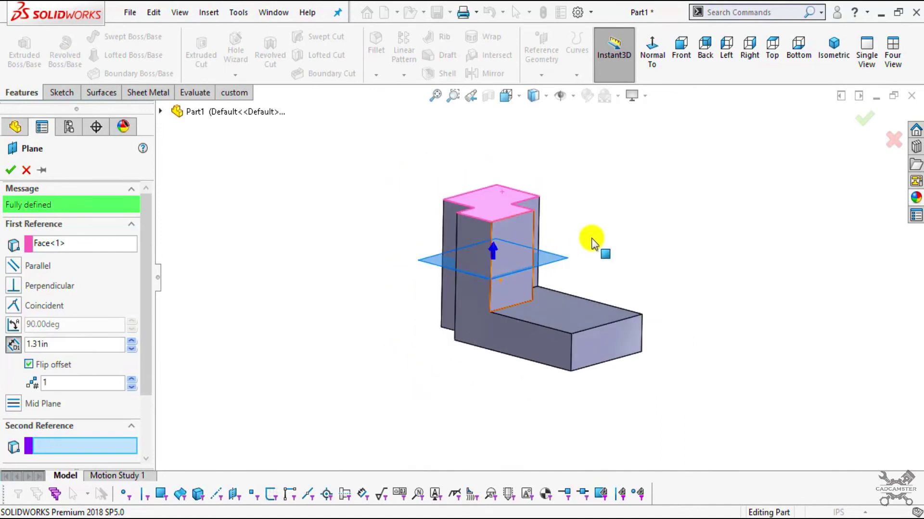
{"action": "key", "text": "alt+Tab"}
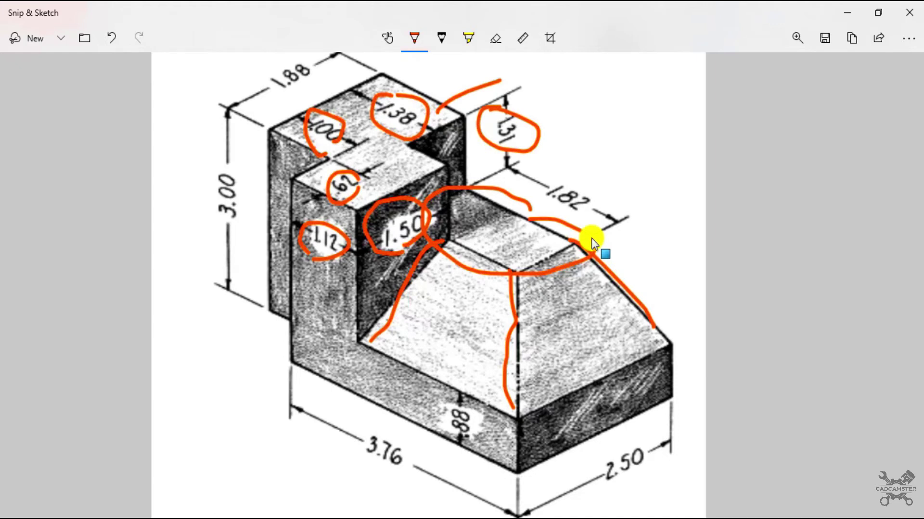
{"action": "key", "text": "alt+Tab"}
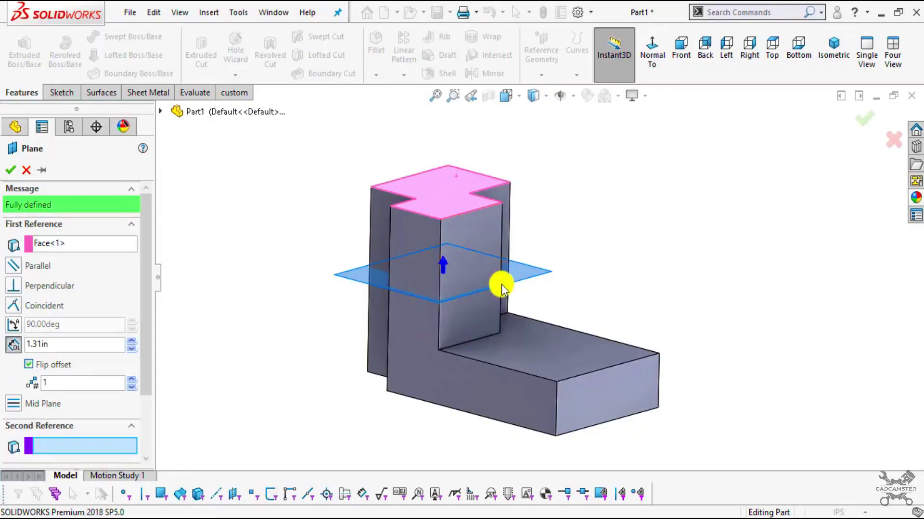
{"action": "key", "text": "ctrl+1"}
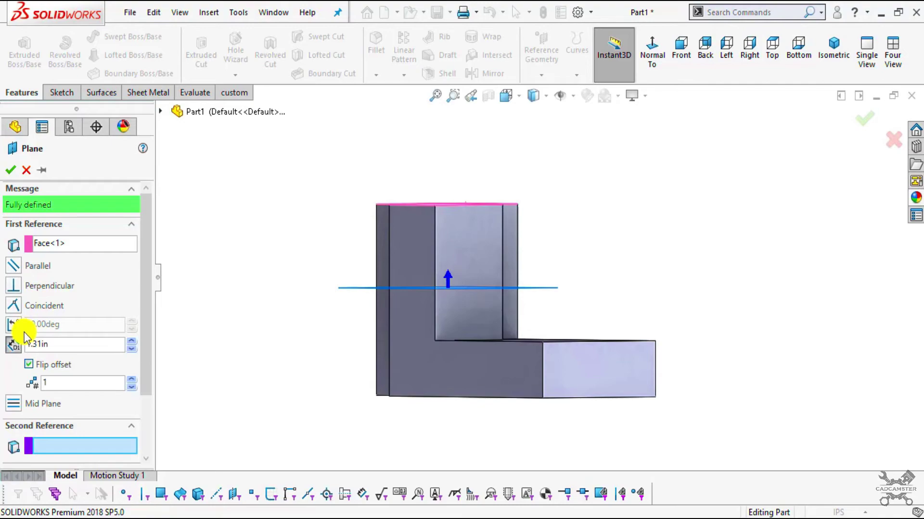
{"action": "key", "text": "alt+Tab"}
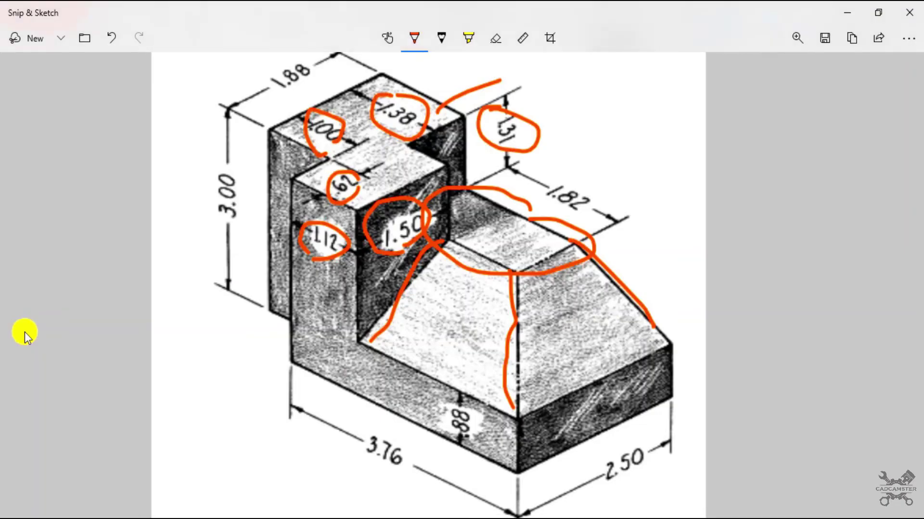
{"action": "key", "text": "alt+Tab"}
{"action": "left_click", "coordinate": [9, 170]}
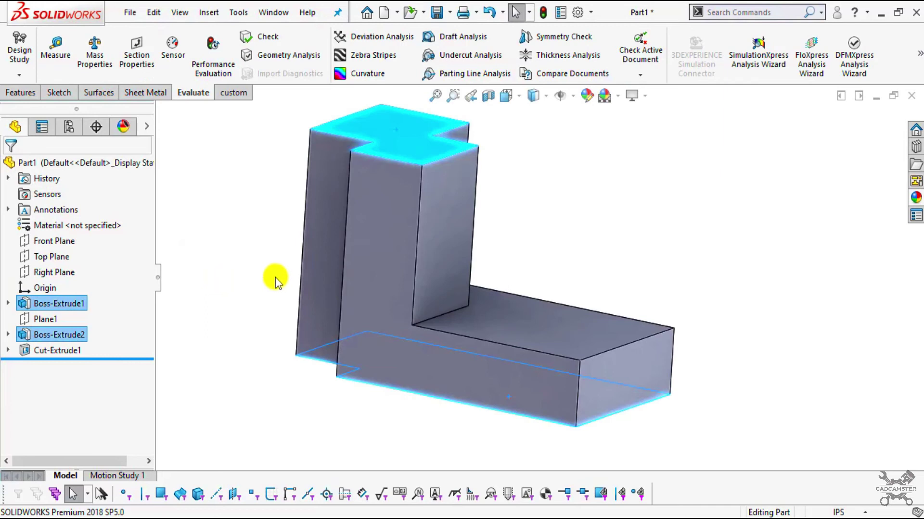
{"action": "left_click", "coordinate": [579, 231]}
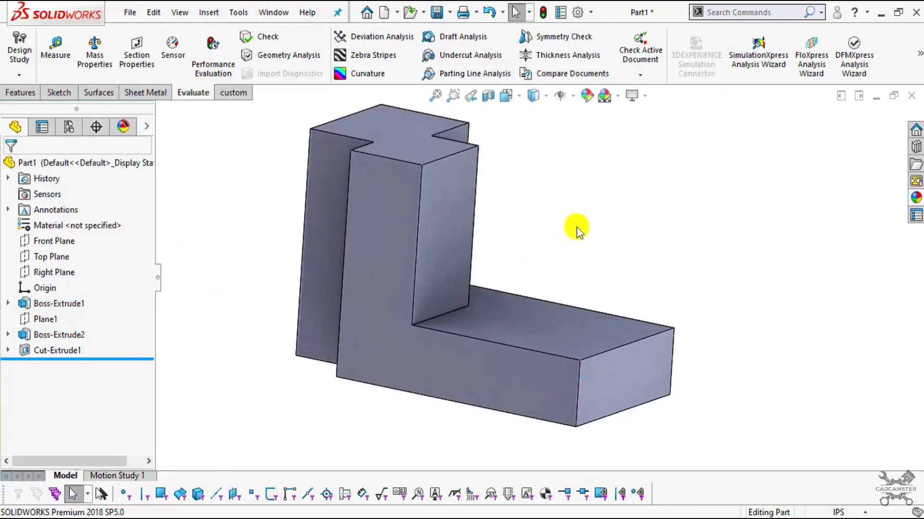
Create a reference plane offset 1.31 in below the upright's top face and hide it
{"action": "scroll", "coordinate": [523, 251], "scroll_direction": "down", "scroll_amount": 2}
{"action": "scroll", "coordinate": [526, 216], "scroll_direction": "up", "scroll_amount": 4}
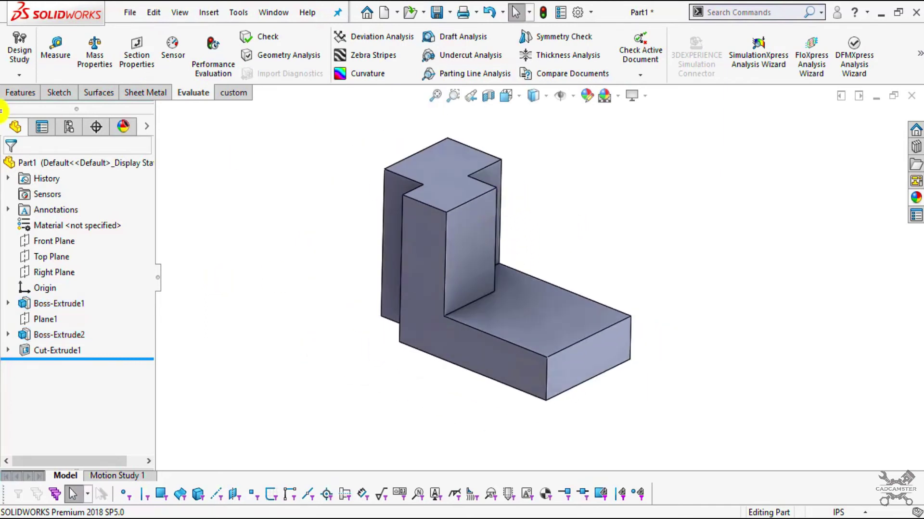
{"action": "left_click", "coordinate": [24, 93]}
{"action": "scroll", "coordinate": [674, 111], "scroll_direction": "down", "scroll_amount": 2}
{"action": "left_click", "coordinate": [538, 78]}
{"action": "left_click", "coordinate": [543, 90]}
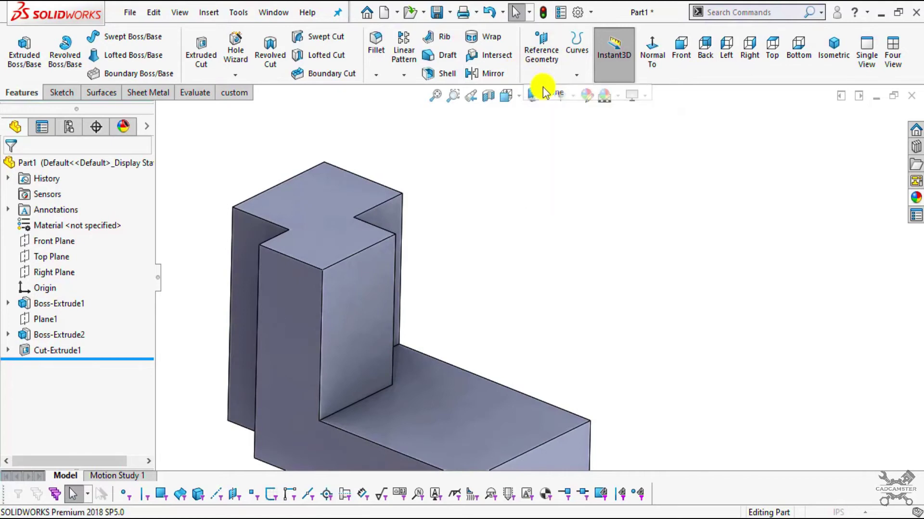
{"action": "left_click", "coordinate": [309, 192]}
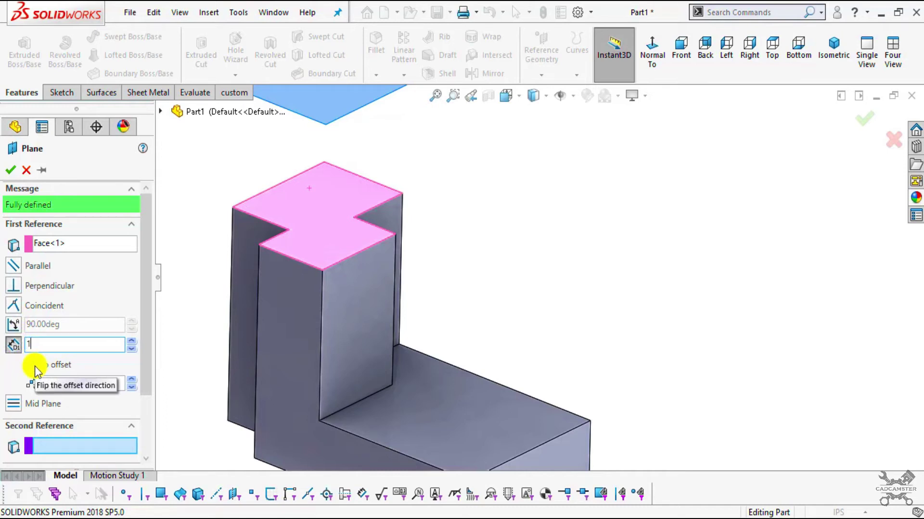
{"action": "type", "text": "1.31"}
{"action": "key", "text": "Return"}
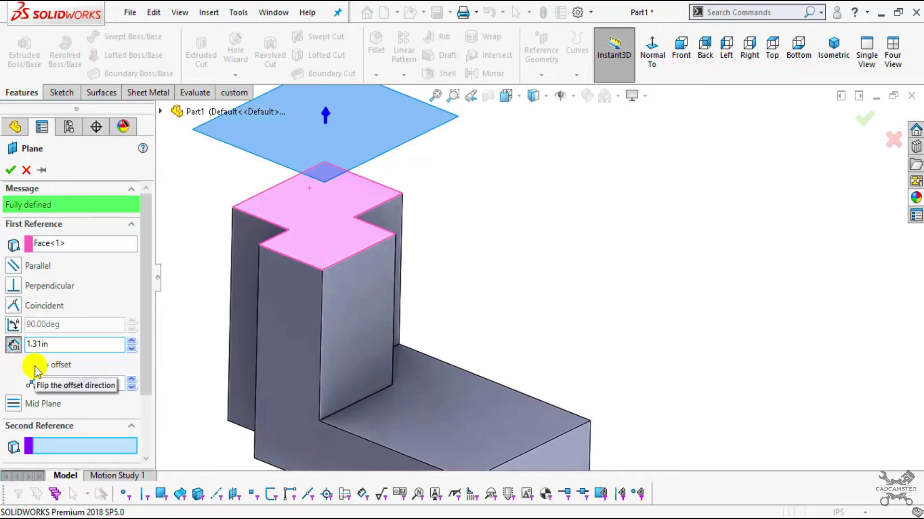
{"action": "left_click", "coordinate": [29, 364]}
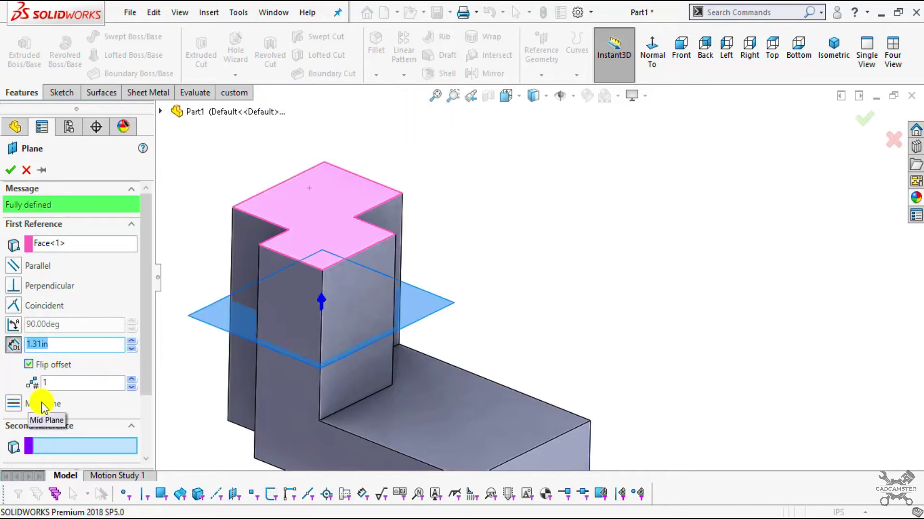
{"action": "scroll", "coordinate": [550, 270], "scroll_direction": "up", "scroll_amount": 3}
{"action": "middle_click_drag", "start_coordinate": [552, 371], "coordinate": [482, 304]}
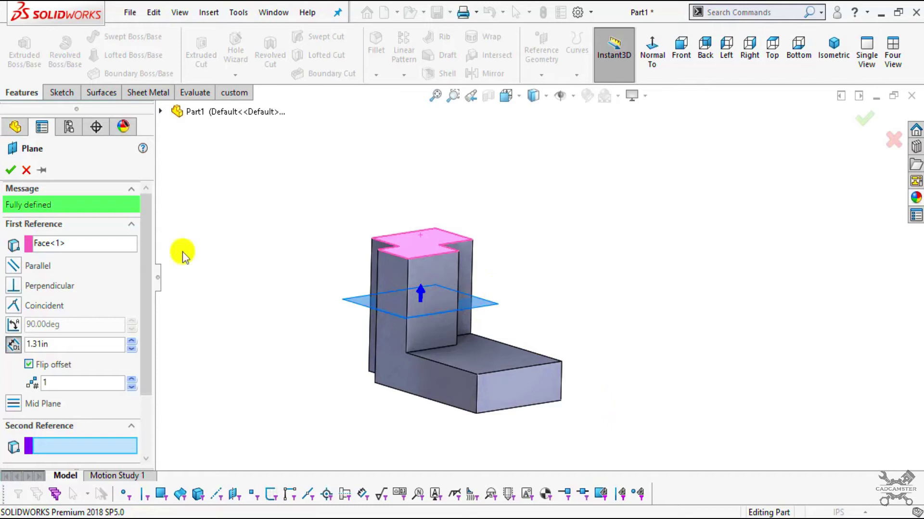
{"action": "left_click", "coordinate": [11, 171]}
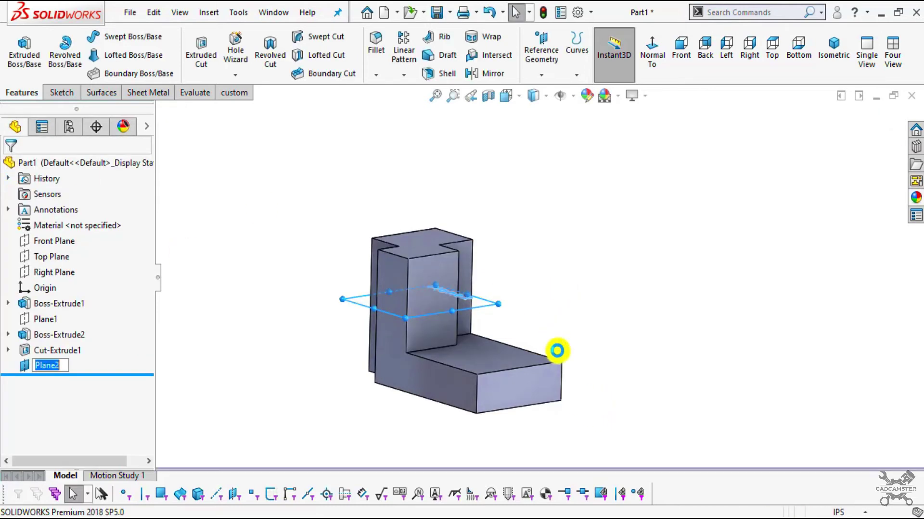
{"action": "key", "text": "ctrl+7"}
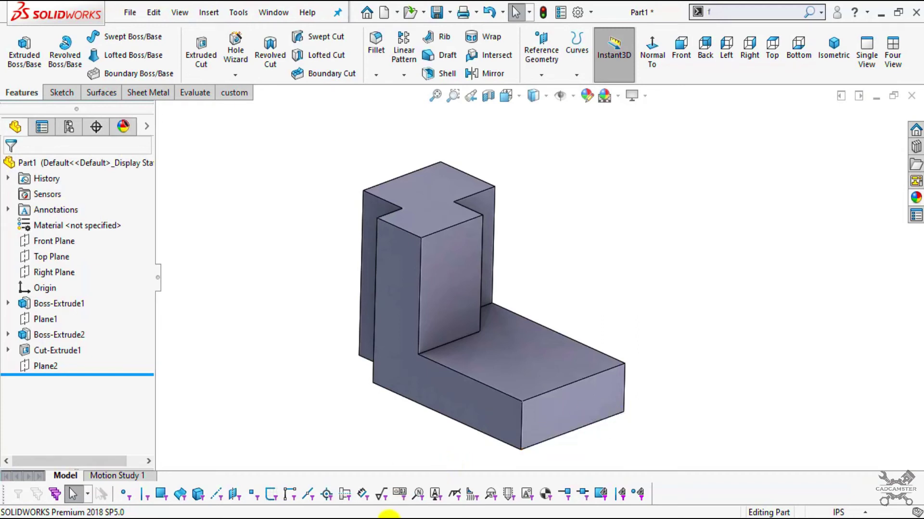
Switch to Snip & Sketch and, on the reference drawing, circle the tapered block's top face and its 1.82 length dimension
{"action": "left_click", "coordinate": [389, 518]}
{"action": "left_click_drag", "start_coordinate": [506, 187], "coordinate": [432, 186]}
{"action": "mouse_move", "coordinate": [553, 304]}
{"action": "left_mouse_down"}
{"action": "mouse_move", "coordinate": [630, 232]}
{"action": "mouse_move", "coordinate": [500, 185]}
{"action": "left_mouse_up"}
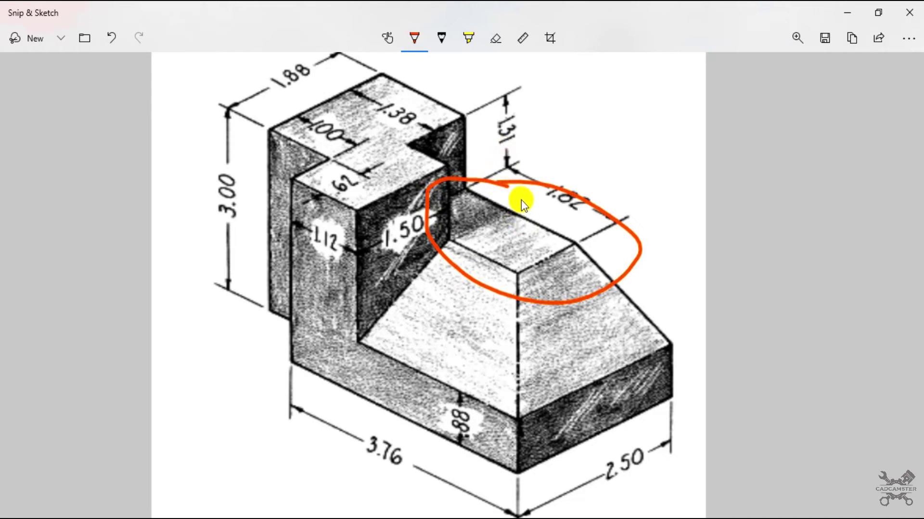
{"action": "left_click_drag", "start_coordinate": [509, 185], "coordinate": [563, 192]}
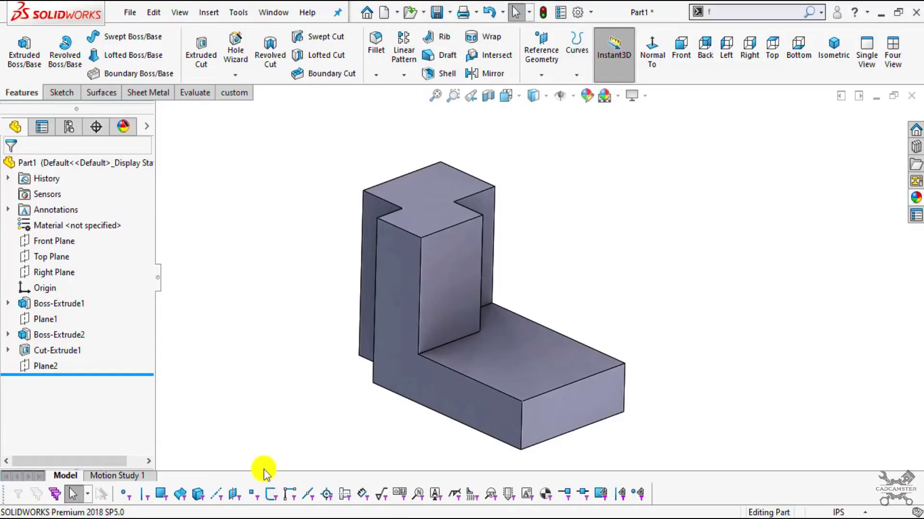
On the new offset plane Plane2, sketch a 3 Point Corner Rectangle extending from the full 1.00 in edge of the upright's rear notch, over the base
{"action": "left_click", "coordinate": [45, 367]}
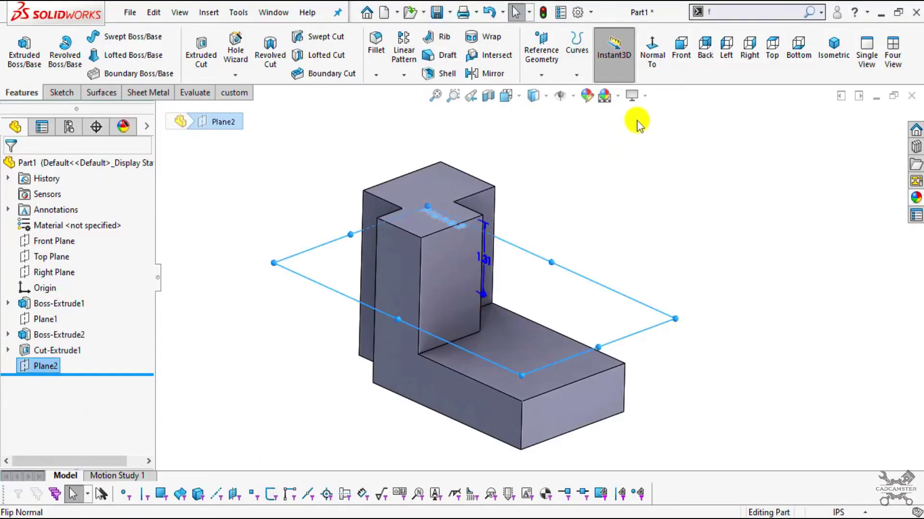
{"action": "left_click", "coordinate": [661, 69]}
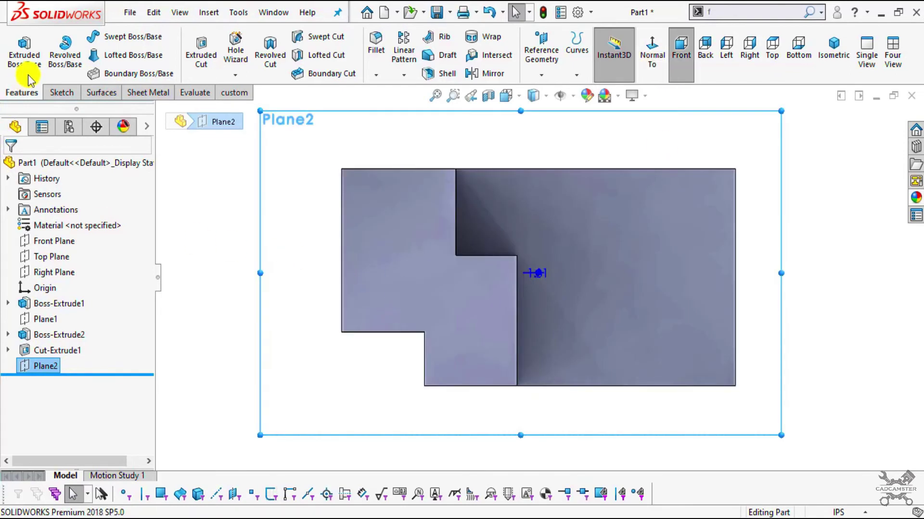
{"action": "left_click", "coordinate": [56, 93]}
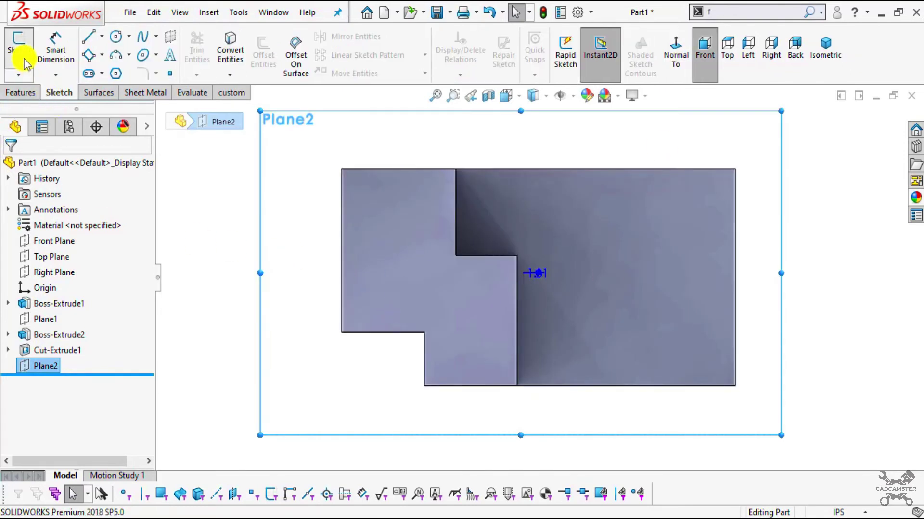
{"action": "left_click", "coordinate": [23, 59]}
{"action": "left_click", "coordinate": [102, 54]}
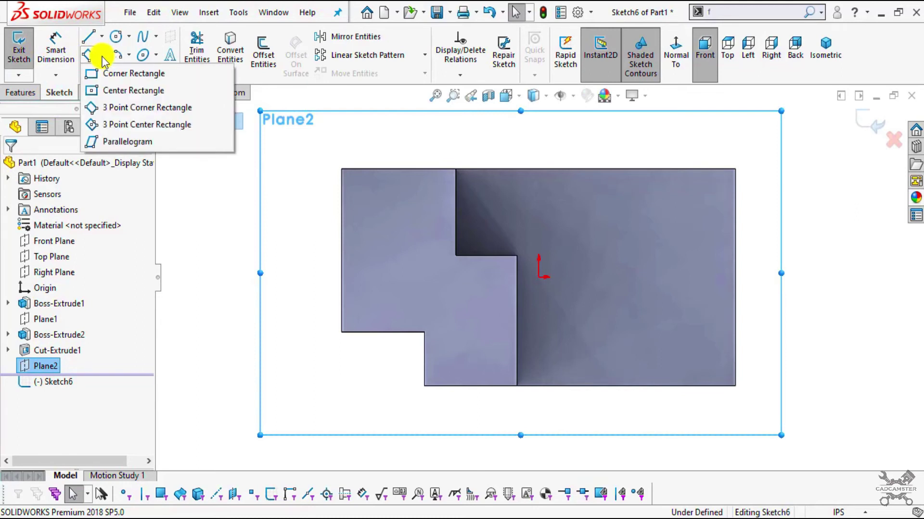
{"action": "left_click", "coordinate": [121, 109]}
{"action": "scroll", "coordinate": [460, 178], "scroll_direction": "down", "scroll_amount": 2}
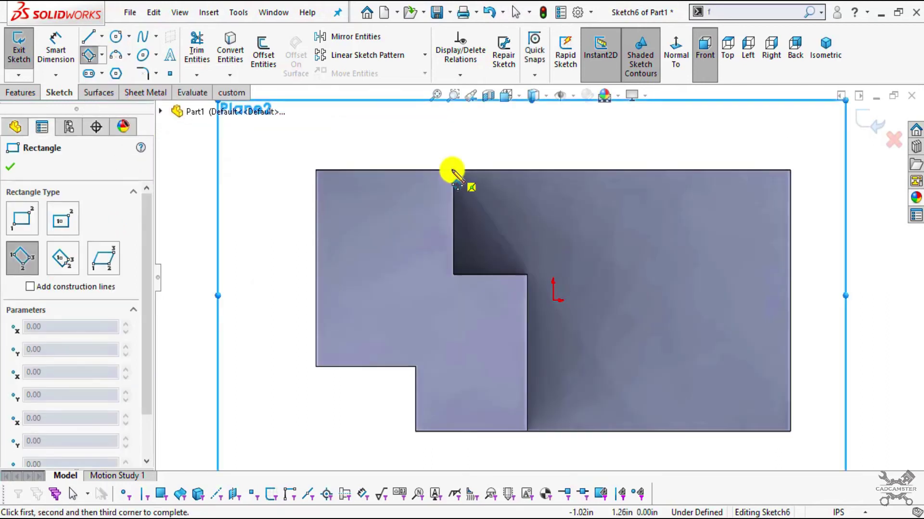
{"action": "left_click", "coordinate": [452, 171]}
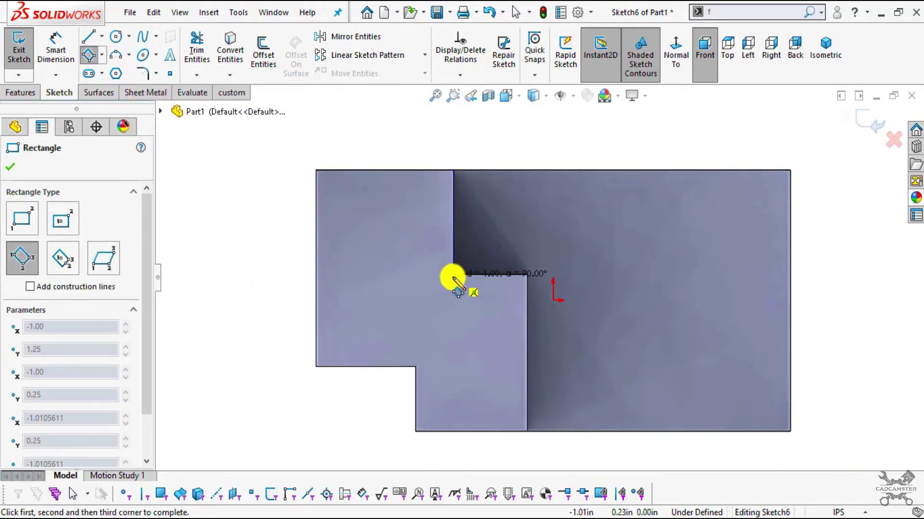
{"action": "left_click", "coordinate": [453, 276]}
{"action": "left_click", "coordinate": [686, 275]}
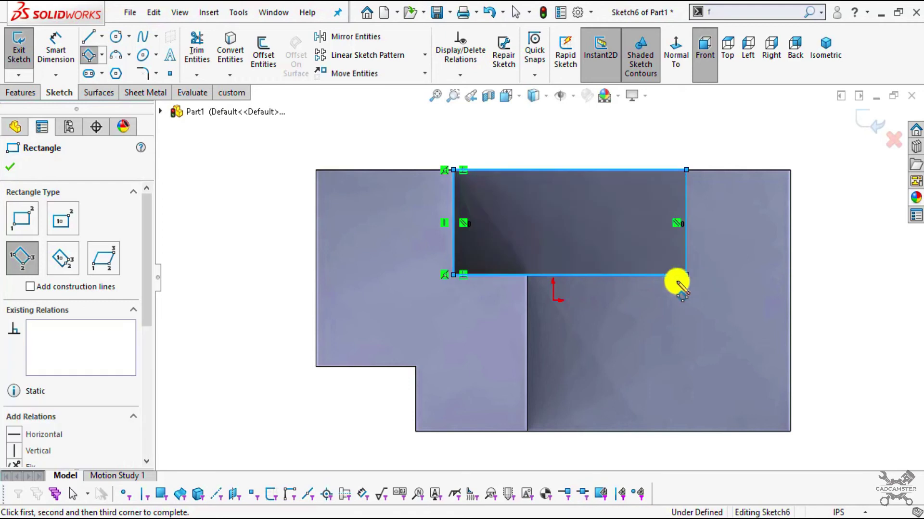
{"action": "left_click", "coordinate": [7, 166]}
Start Smart Dimension, switch to Snip & Sketch, undo the two pen marks and circle the 1.82 length dimension again
{"action": "left_click", "coordinate": [29, 93]}
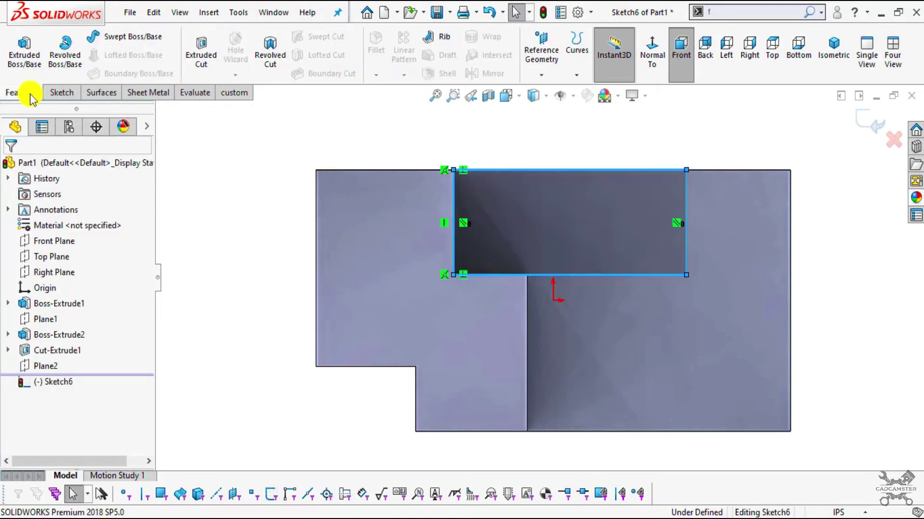
{"action": "left_click", "coordinate": [56, 94]}
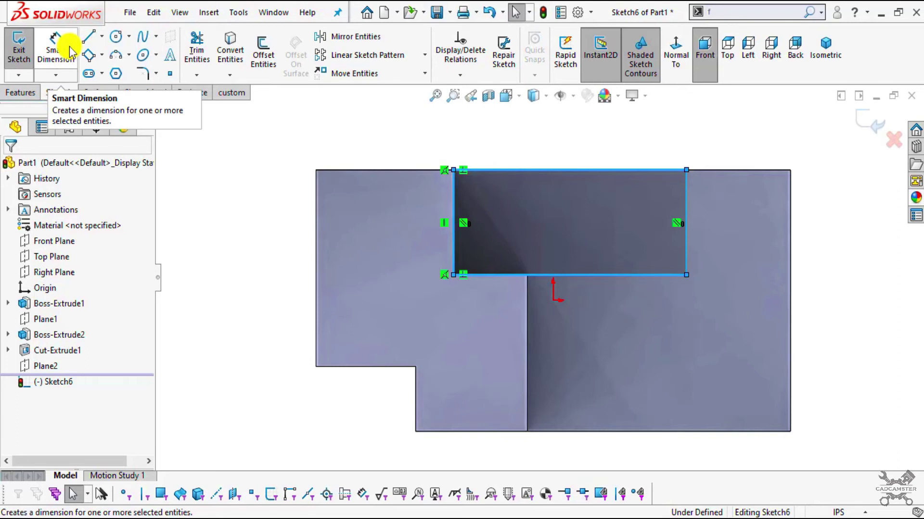
{"action": "left_click", "coordinate": [68, 48]}
{"action": "left_click", "coordinate": [390, 513]}
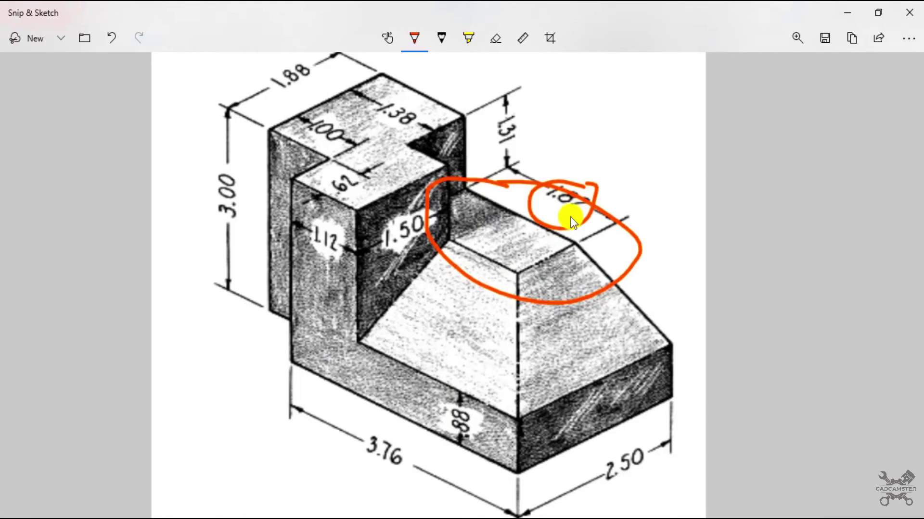
{"action": "key", "text": "ctrl+z"}
{"action": "key", "text": "ctrl+z"}
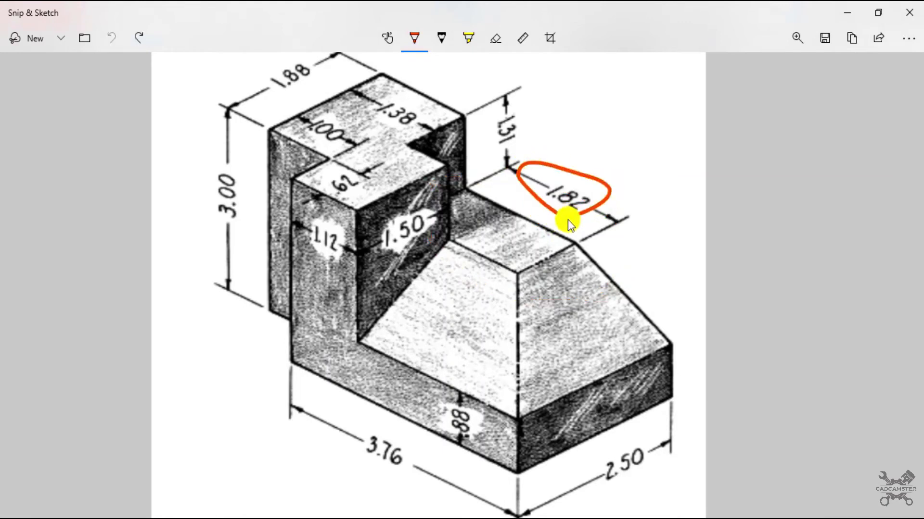
Return to SOLIDWORKS, dimension the top rectangle's long edge as 1.82 in and exit the sketch
{"action": "left_click", "coordinate": [414, 516]}
{"action": "left_click", "coordinate": [543, 170]}
{"action": "left_click", "coordinate": [556, 131]}
{"action": "type", "text": "1.82"}
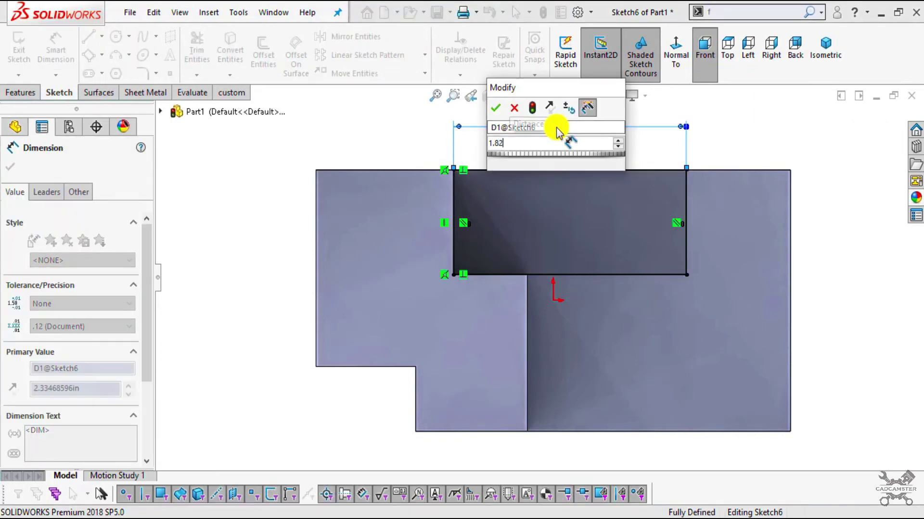
{"action": "key", "text": "Return"}
{"action": "left_click", "coordinate": [10, 166]}
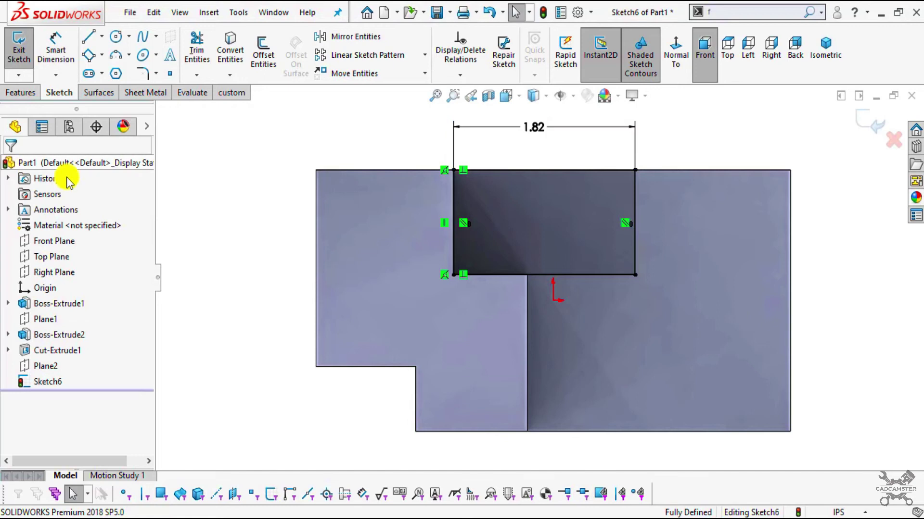
{"action": "mouse_move", "coordinate": [529, 374]}
{"action": "middle_mouse_down"}
{"action": "mouse_move", "coordinate": [530, 212]}
{"action": "mouse_move", "coordinate": [501, 255]}
{"action": "mouse_move", "coordinate": [493, 202]}
{"action": "mouse_move", "coordinate": [510, 192]}
{"action": "middle_mouse_up"}
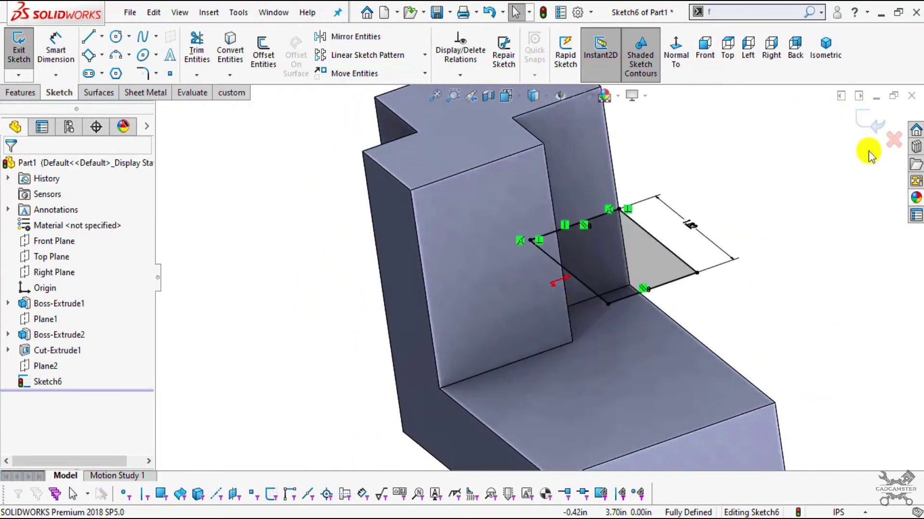
{"action": "left_click", "coordinate": [862, 126]}
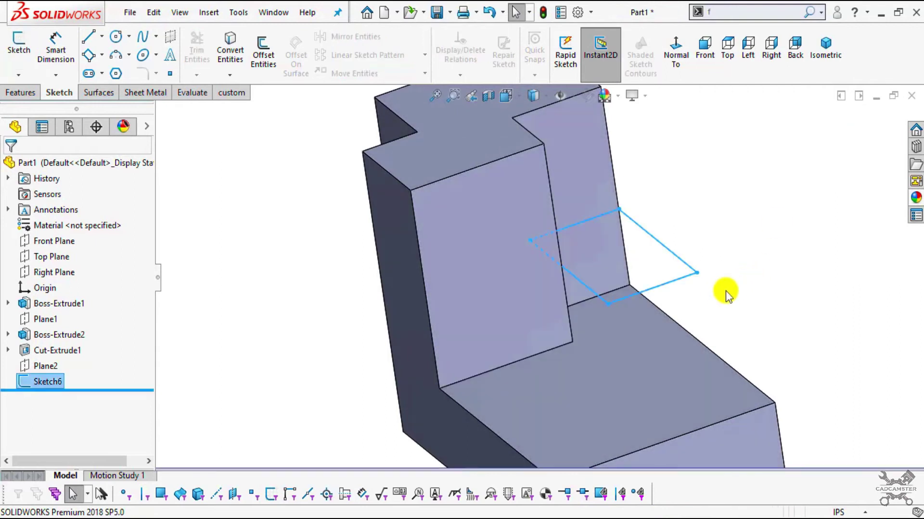
Start a sketch on the base's top face, convert the face's outline into sketch entities and exit the sketch
{"action": "scroll", "coordinate": [769, 317], "scroll_direction": "up", "scroll_amount": 3}
{"action": "left_click", "coordinate": [19, 60]}
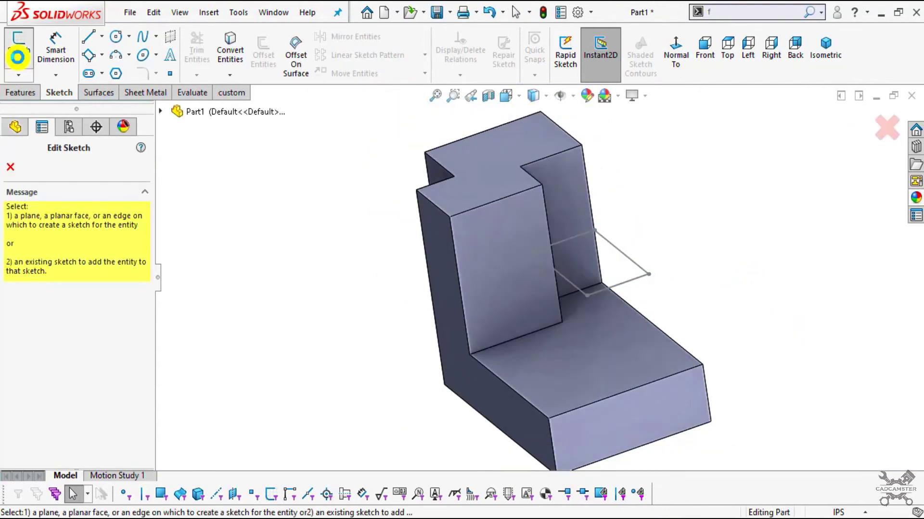
{"action": "left_click", "coordinate": [565, 382]}
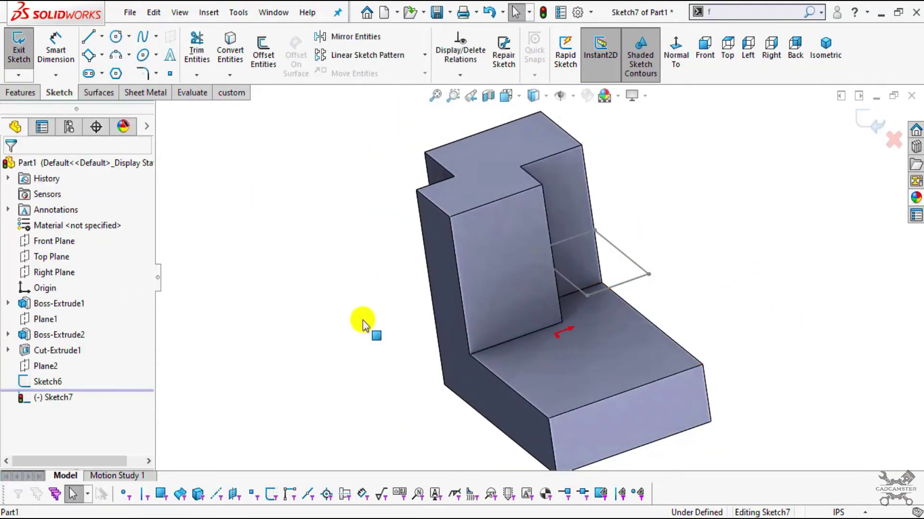
{"action": "left_click", "coordinate": [240, 59]}
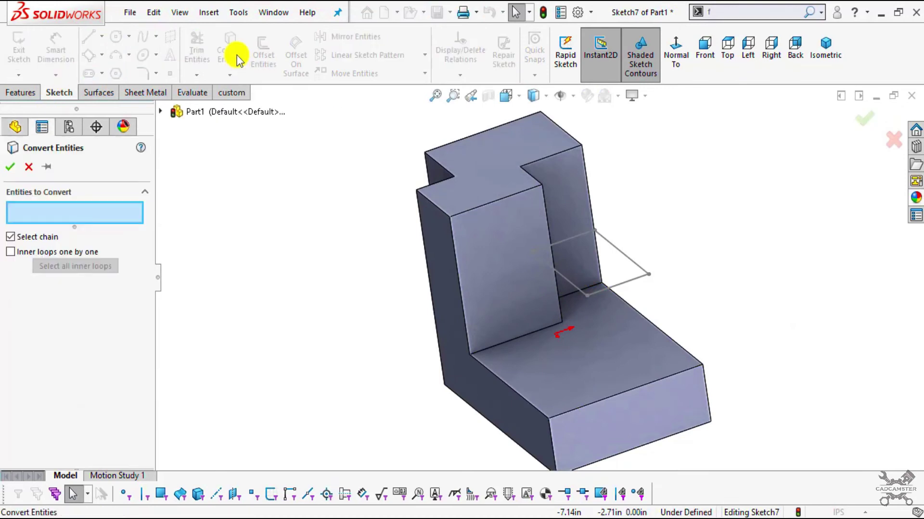
{"action": "left_click", "coordinate": [564, 365]}
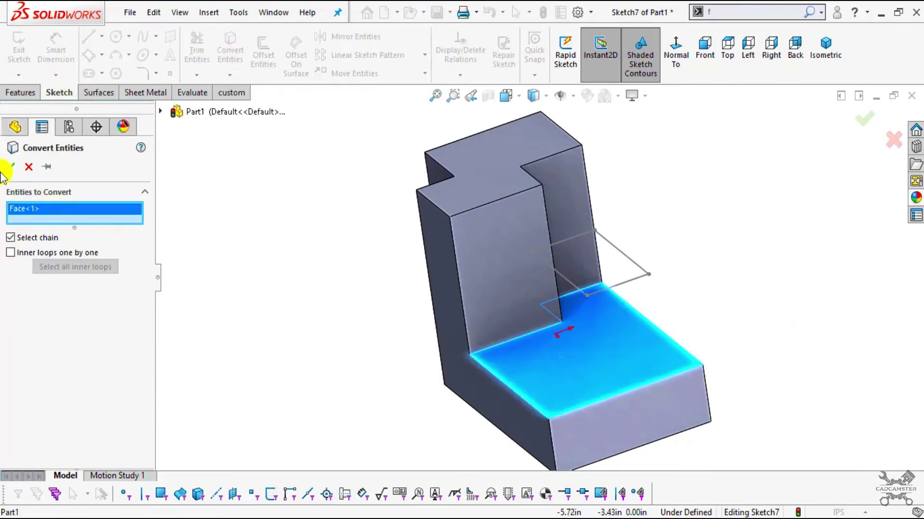
{"action": "left_click", "coordinate": [15, 167]}
{"action": "middle_click_drag", "start_coordinate": [587, 412], "coordinate": [601, 375]}
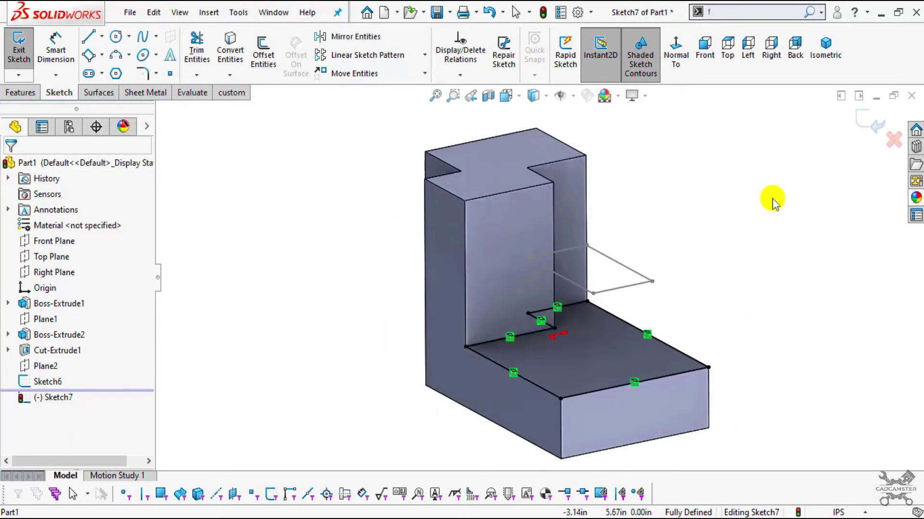
{"action": "left_click", "coordinate": [867, 129]}
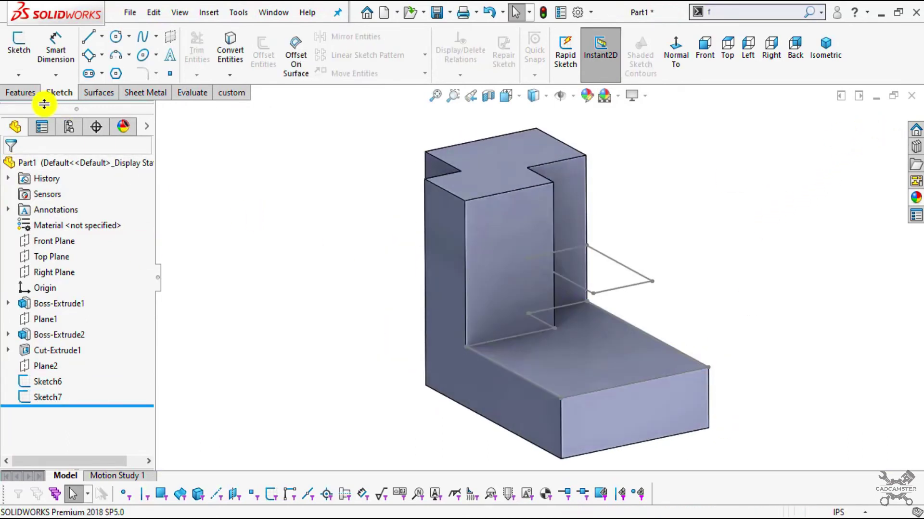
In a new 3D sketch, draw a vertical line along the notch's inner corner from the top rectangle's corner down to the base outline
{"action": "left_click", "coordinate": [22, 78]}
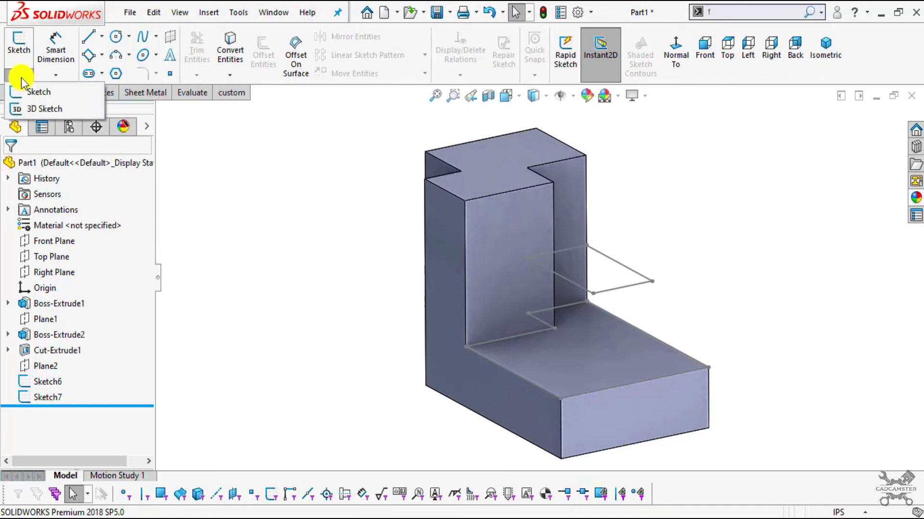
{"action": "left_click", "coordinate": [22, 111]}
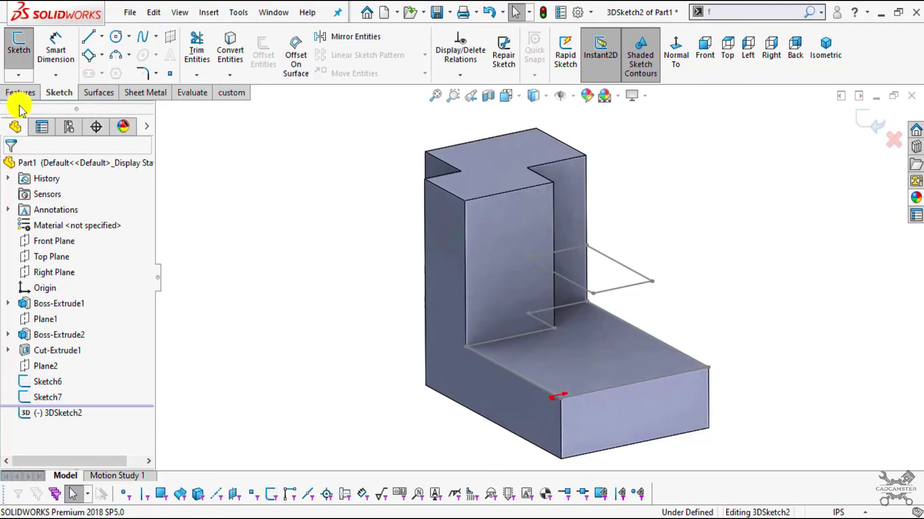
{"action": "left_click", "coordinate": [89, 36]}
{"action": "mouse_move", "coordinate": [595, 351]}
{"action": "middle_mouse_down"}
{"action": "mouse_move", "coordinate": [602, 325]}
{"action": "mouse_move", "coordinate": [594, 367]}
{"action": "mouse_move", "coordinate": [547, 385]}
{"action": "mouse_move", "coordinate": [520, 368]}
{"action": "mouse_move", "coordinate": [604, 362]}
{"action": "middle_mouse_up"}
{"action": "scroll", "coordinate": [643, 295], "scroll_direction": "down", "scroll_amount": 10}
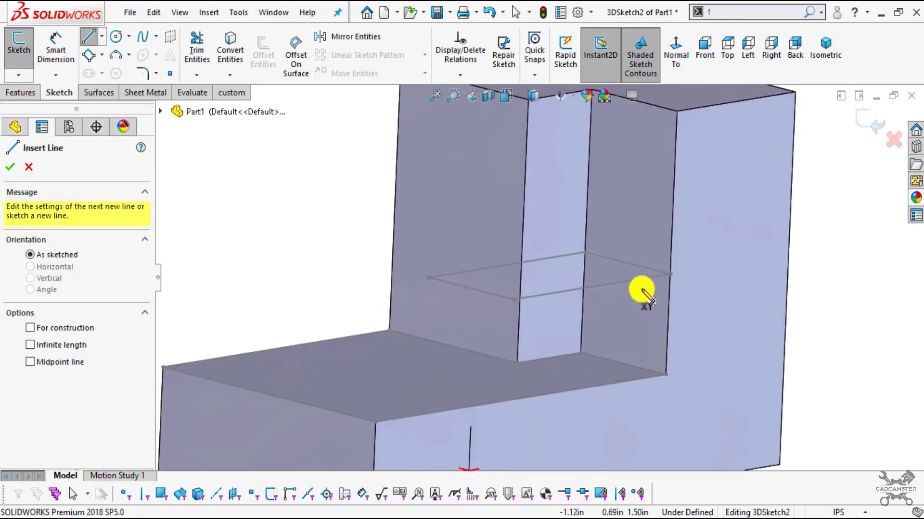
{"action": "left_click", "coordinate": [527, 225]}
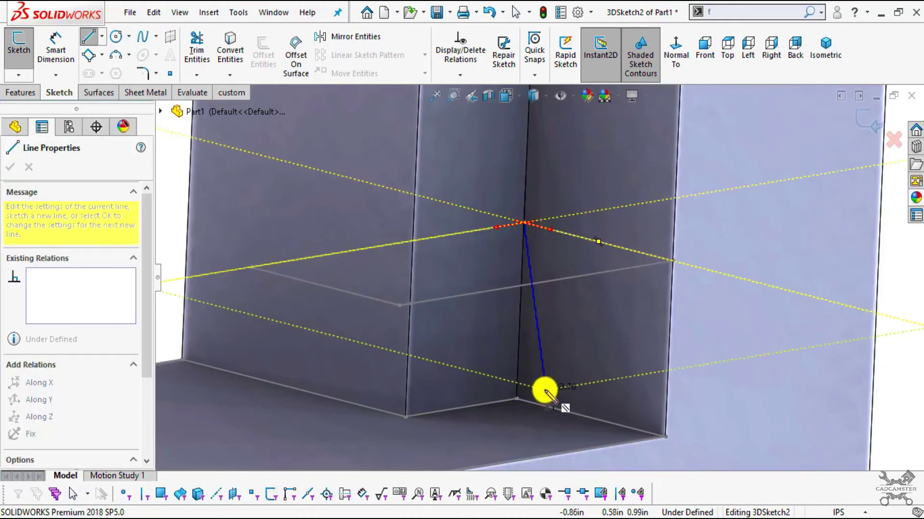
{"action": "scroll", "coordinate": [529, 385], "scroll_direction": "down", "scroll_amount": 4}
{"action": "left_click", "coordinate": [480, 381]}
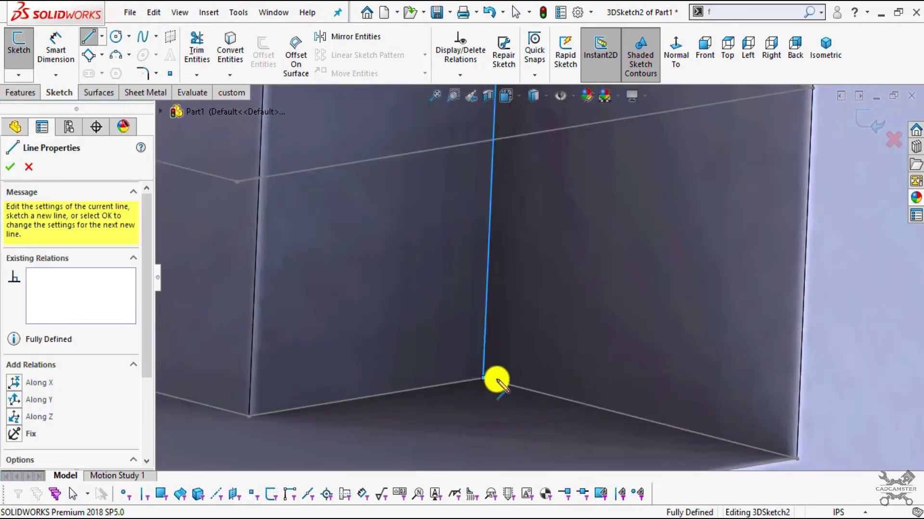
{"action": "scroll", "coordinate": [560, 359], "scroll_direction": "up", "scroll_amount": 2}
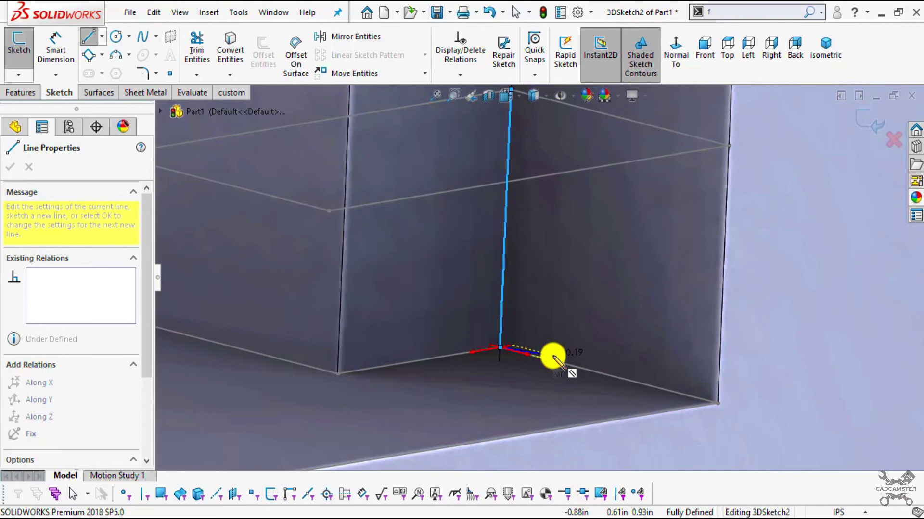
{"action": "key", "text": "Escape"}
{"action": "key", "text": "Escape"}
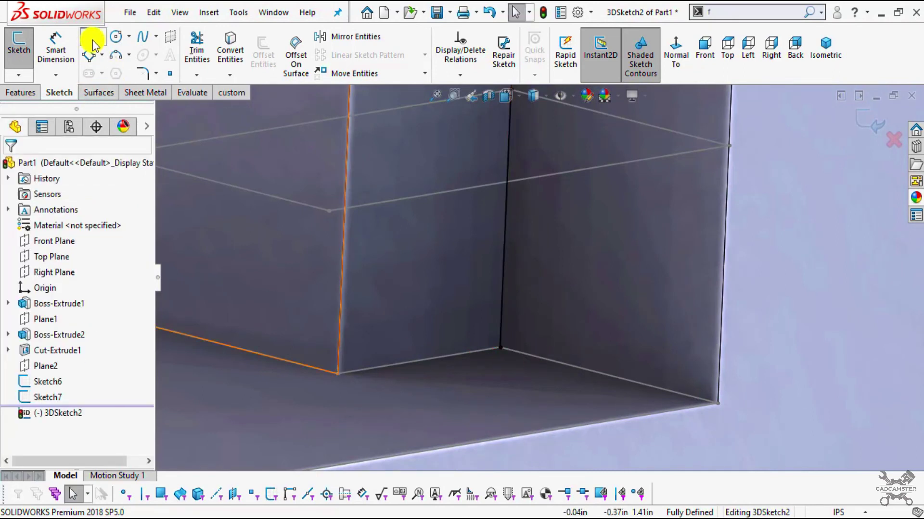
Draw a second vertical line along the notch's outer edge from the top rectangle's corner down to the base outline
{"action": "left_click", "coordinate": [92, 41]}
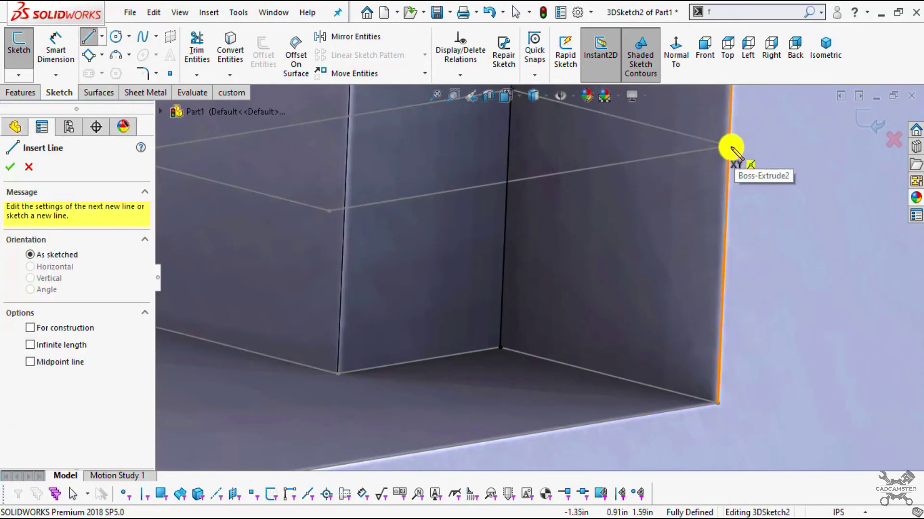
{"action": "scroll", "coordinate": [731, 150], "scroll_direction": "down", "scroll_amount": 4}
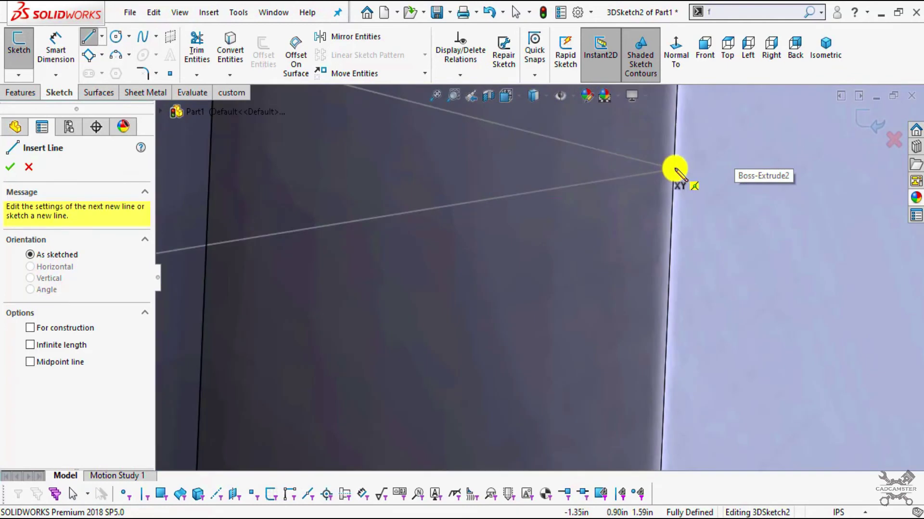
{"action": "left_click", "coordinate": [675, 169]}
{"action": "scroll", "coordinate": [675, 291], "scroll_direction": "up", "scroll_amount": 4}
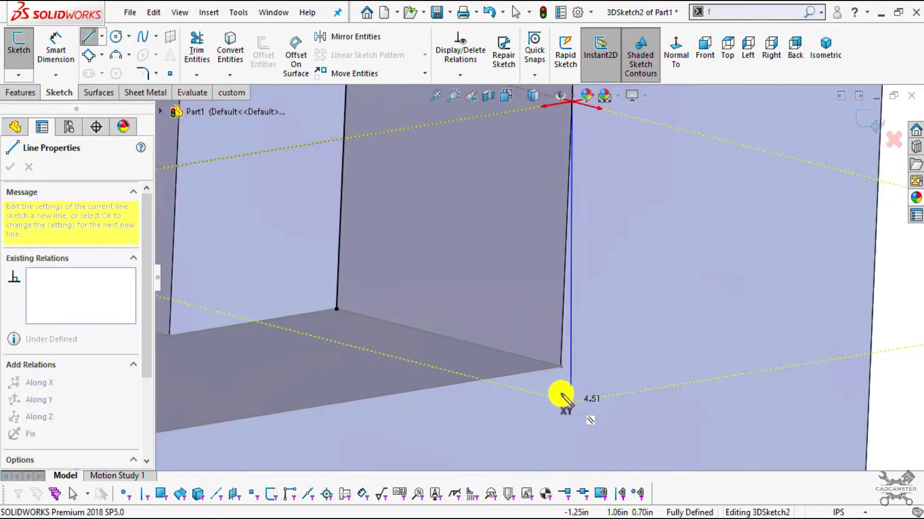
{"action": "scroll", "coordinate": [562, 396], "scroll_direction": "down", "scroll_amount": 3}
{"action": "left_click", "coordinate": [562, 326]}
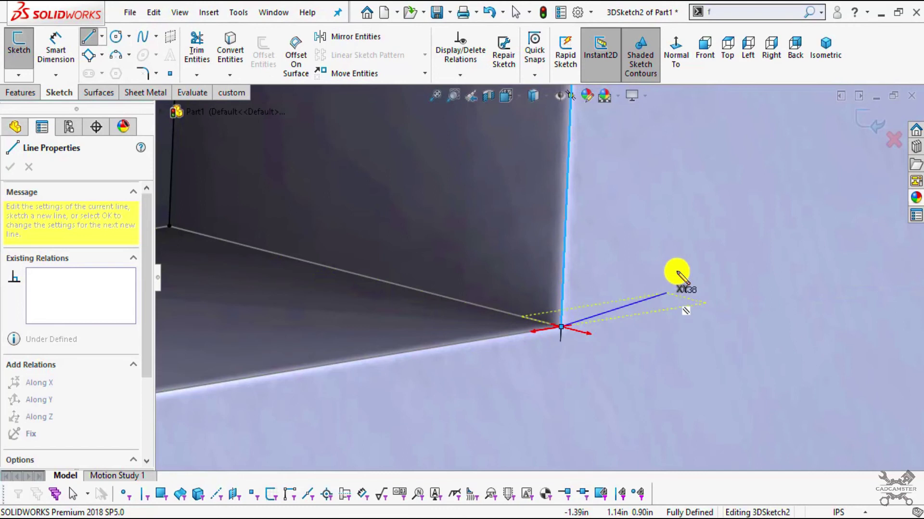
{"action": "key", "text": "Escape"}
{"action": "scroll", "coordinate": [672, 322], "scroll_direction": "up", "scroll_amount": 5}
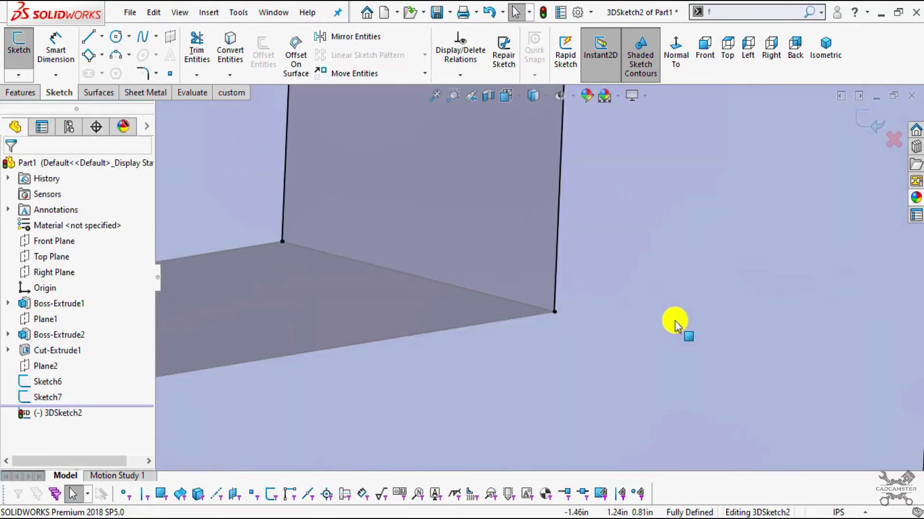
Draw a sloped line from the top rectangle's free rear corner to the rear corner at the far end of the base outline
{"action": "left_click", "coordinate": [88, 36]}
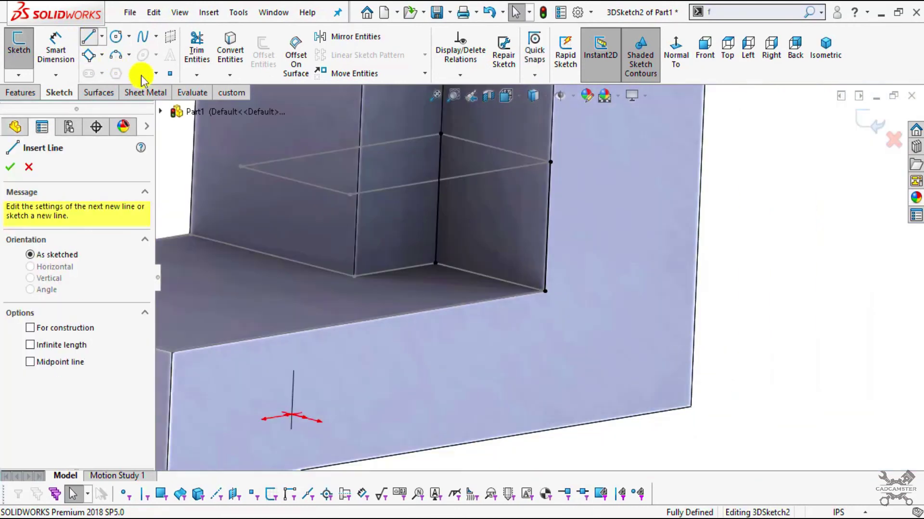
{"action": "scroll", "coordinate": [547, 243], "scroll_direction": "up", "scroll_amount": 4}
{"action": "mouse_move", "coordinate": [411, 308]}
{"action": "middle_mouse_down"}
{"action": "mouse_move", "coordinate": [478, 287]}
{"action": "mouse_move", "coordinate": [496, 264]}
{"action": "middle_mouse_up"}
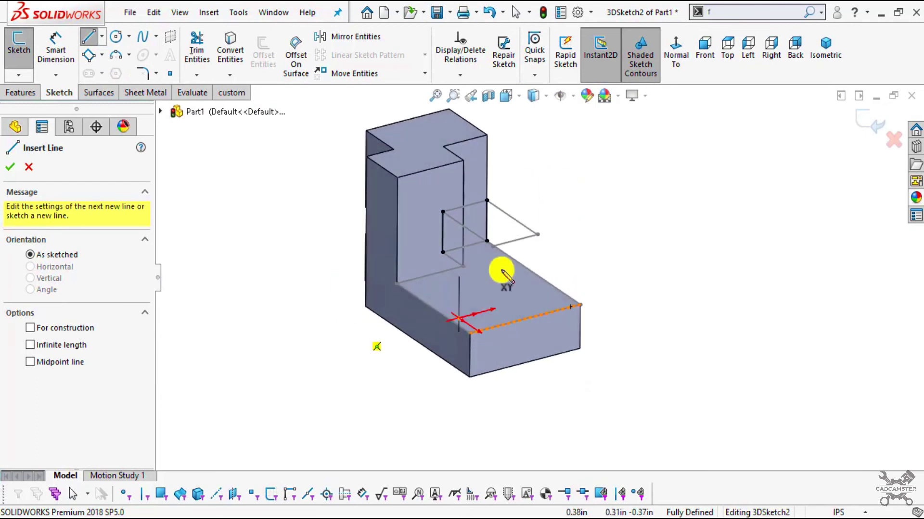
{"action": "scroll", "coordinate": [497, 272], "scroll_direction": "down", "scroll_amount": 5}
{"action": "mouse_move", "coordinate": [526, 309]}
{"action": "middle_mouse_down"}
{"action": "mouse_move", "coordinate": [550, 274]}
{"action": "mouse_move", "coordinate": [575, 322]}
{"action": "mouse_move", "coordinate": [591, 283]}
{"action": "mouse_move", "coordinate": [649, 262]}
{"action": "mouse_move", "coordinate": [557, 200]}
{"action": "middle_mouse_up"}
{"action": "left_click", "coordinate": [593, 195]}
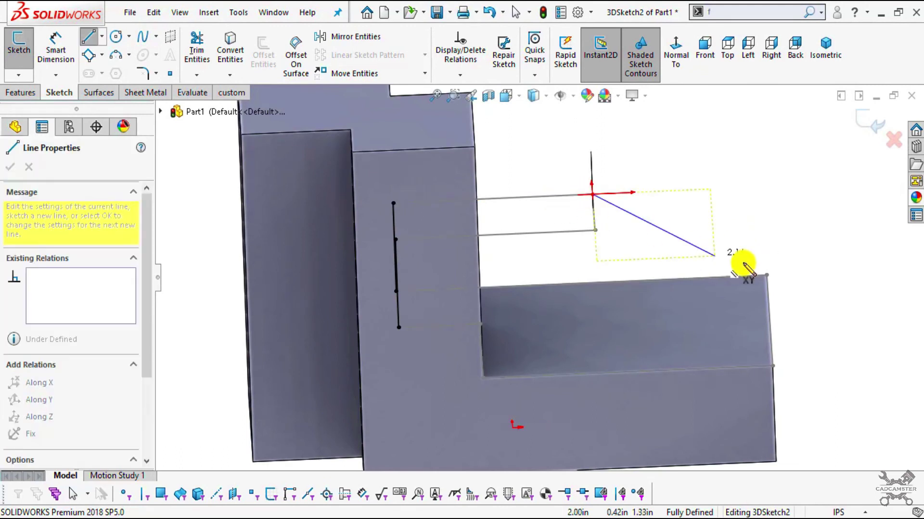
{"action": "left_click", "coordinate": [766, 274]}
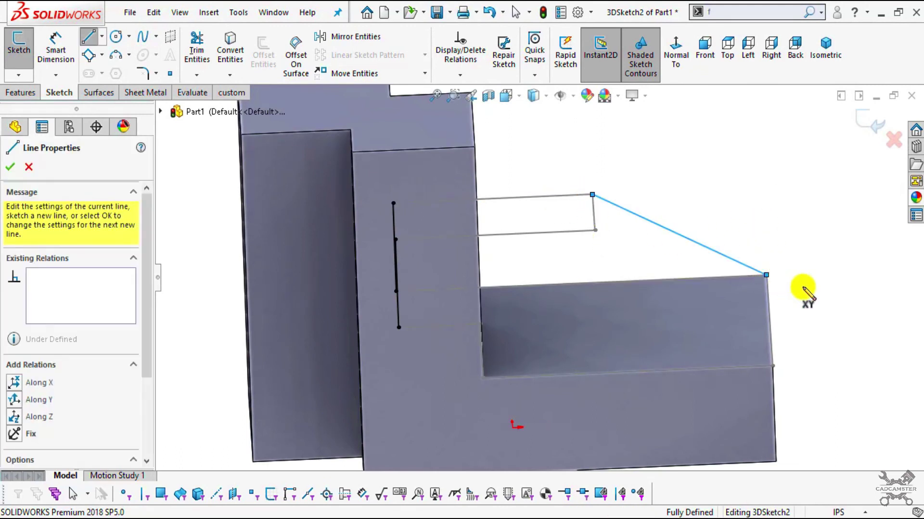
{"action": "left_click", "coordinate": [84, 41]}
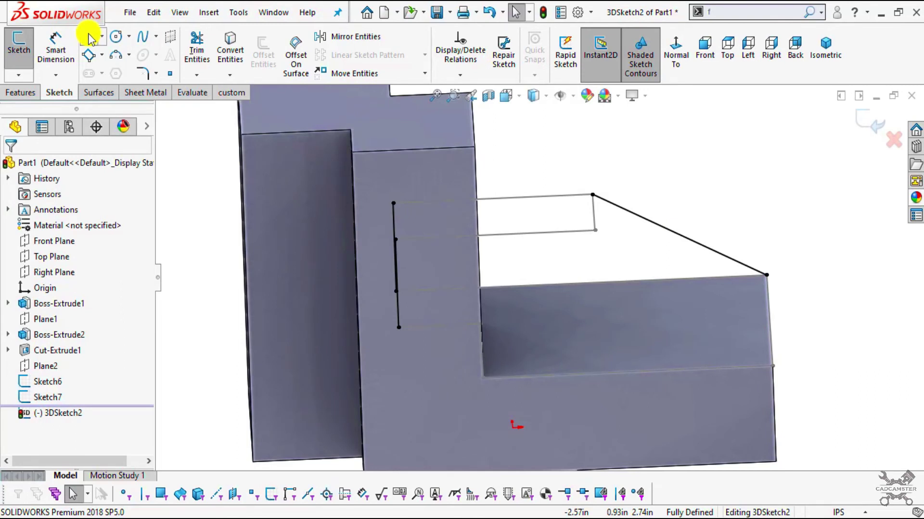
Draw a sloped line from the top rectangle's free front corner to the front corner at the far end of the base outline
{"action": "left_click", "coordinate": [89, 38]}
{"action": "left_click", "coordinate": [595, 230]}
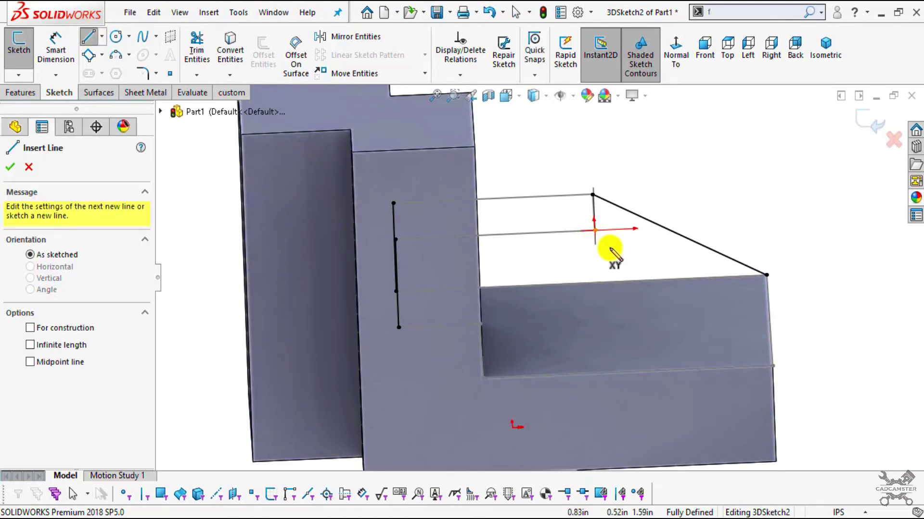
{"action": "left_click", "coordinate": [772, 366]}
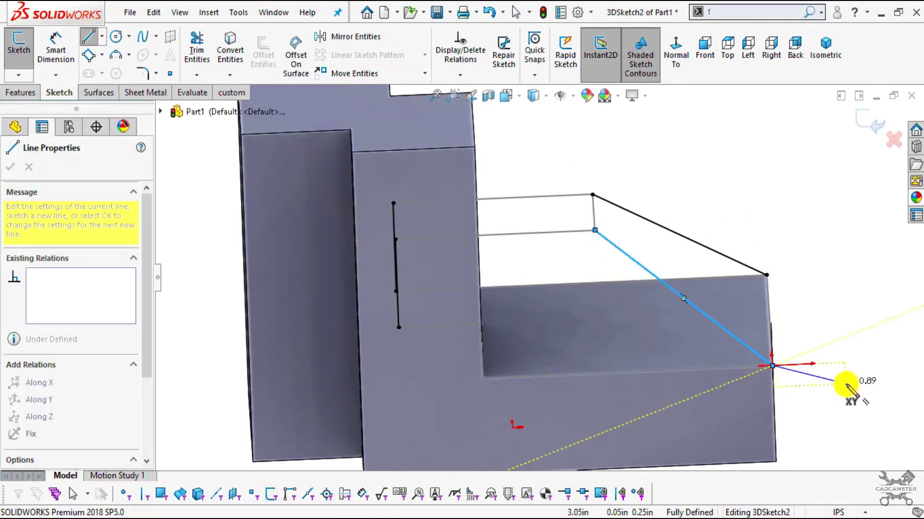
{"action": "key", "text": "Escape"}
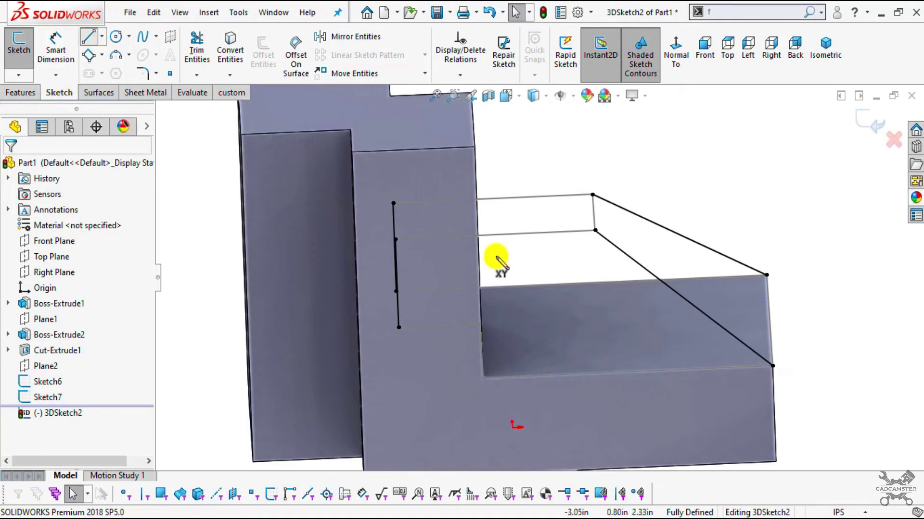
{"action": "middle_click_drag", "start_coordinate": [509, 350], "coordinate": [403, 344]}
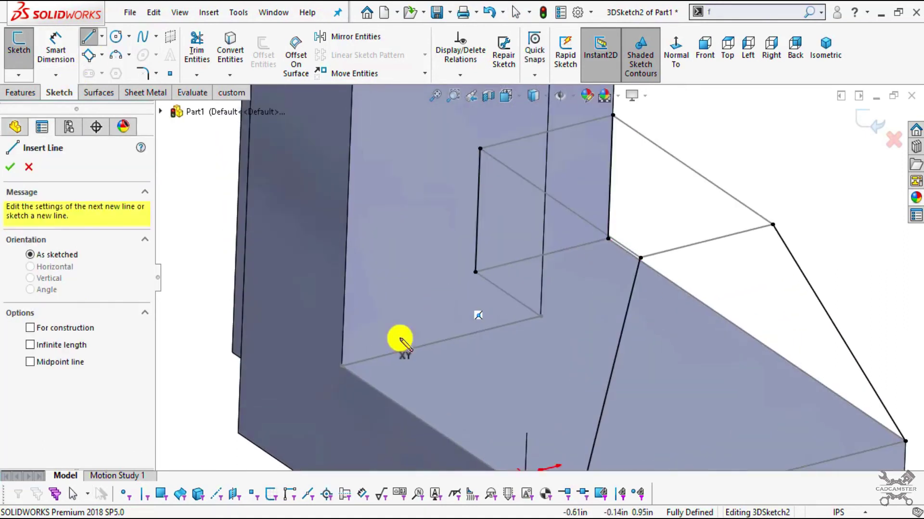
Draw a sloped line from the base outline's corner at the upright block's front face up to the top rectangle's edge
{"action": "left_click", "coordinate": [343, 365]}
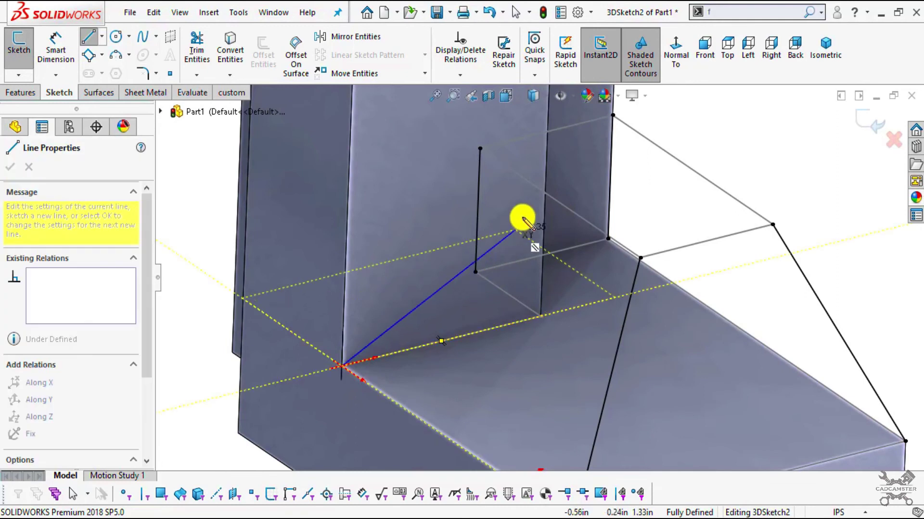
{"action": "left_click", "coordinate": [542, 193]}
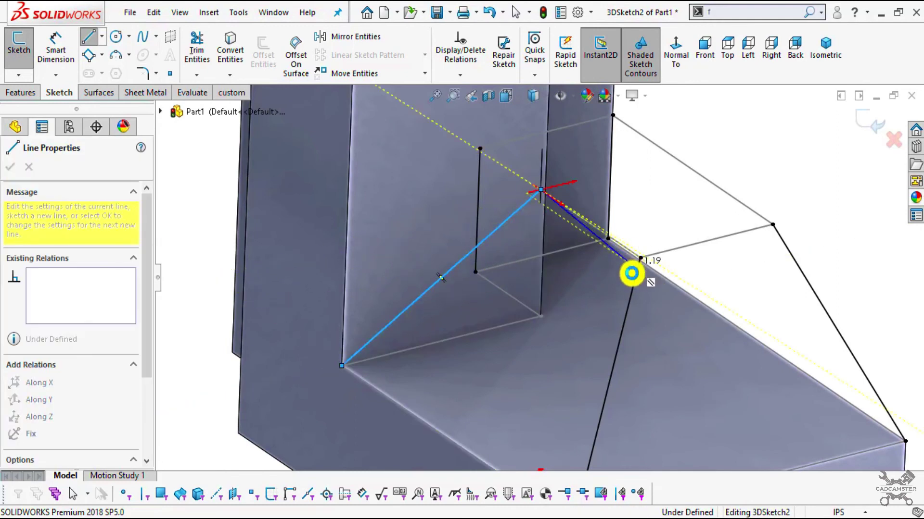
{"action": "key", "text": "Escape"}
{"action": "middle_click_drag", "start_coordinate": [506, 350], "coordinate": [513, 266]}
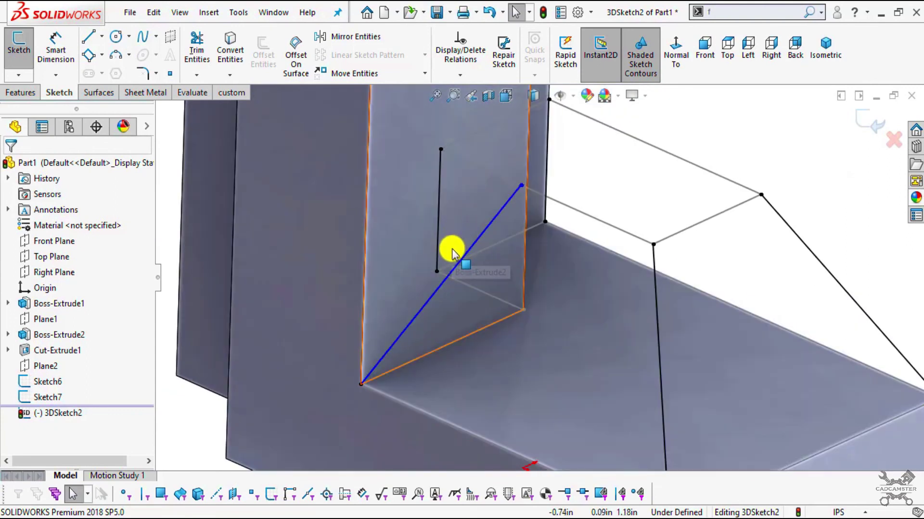
{"action": "middle_click_drag", "start_coordinate": [469, 339], "coordinate": [503, 247]}
Remove the new sloped line's midpoint relation and constrain the line to the upright block's front face with an On Plane relation
{"action": "left_click", "coordinate": [385, 149]}
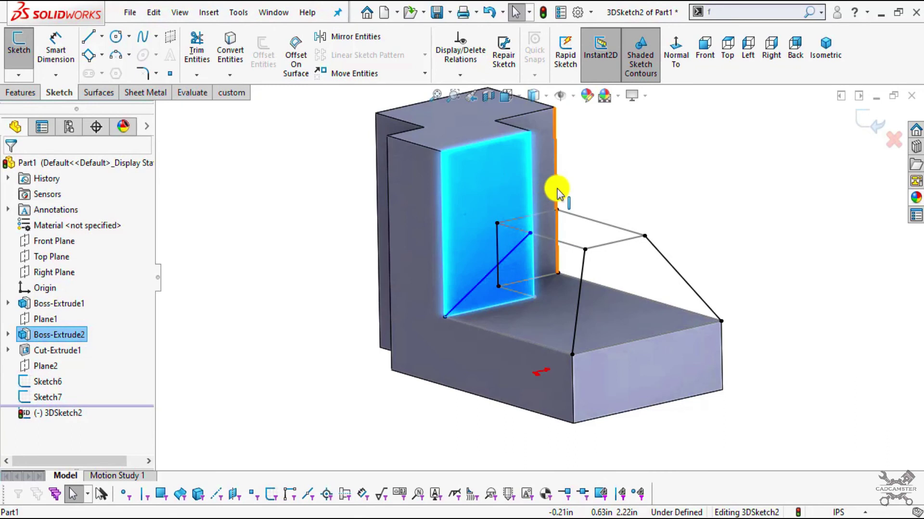
{"action": "scroll", "coordinate": [534, 201], "scroll_direction": "down", "scroll_amount": 3}
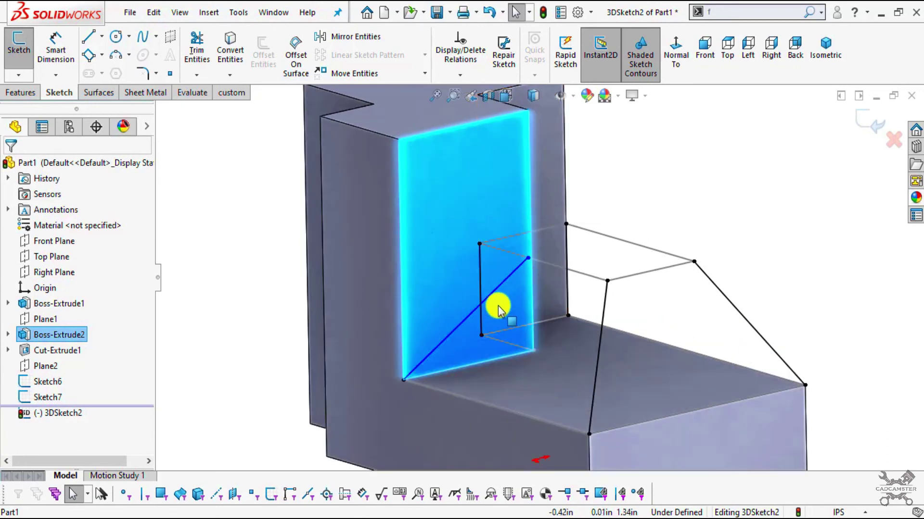
{"action": "key", "text": "Escape"}
{"action": "left_click", "coordinate": [463, 323]}
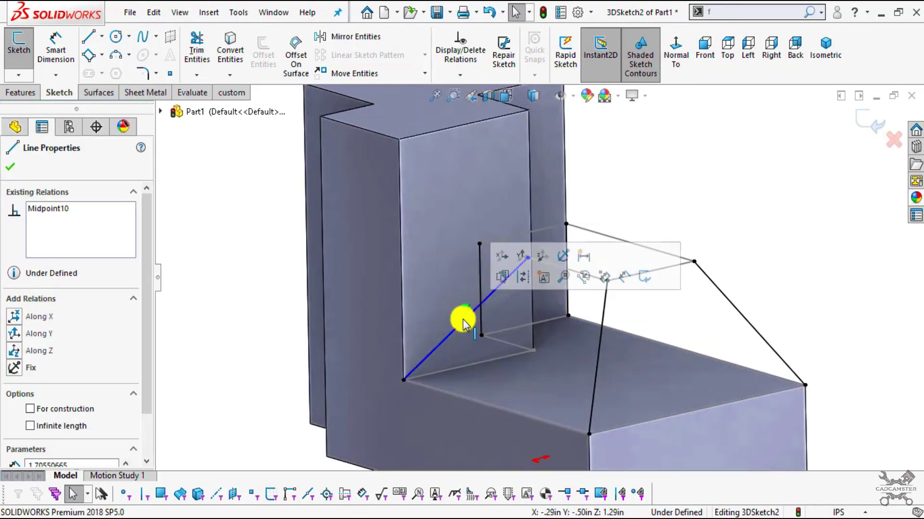
{"action": "key", "text": "Escape"}
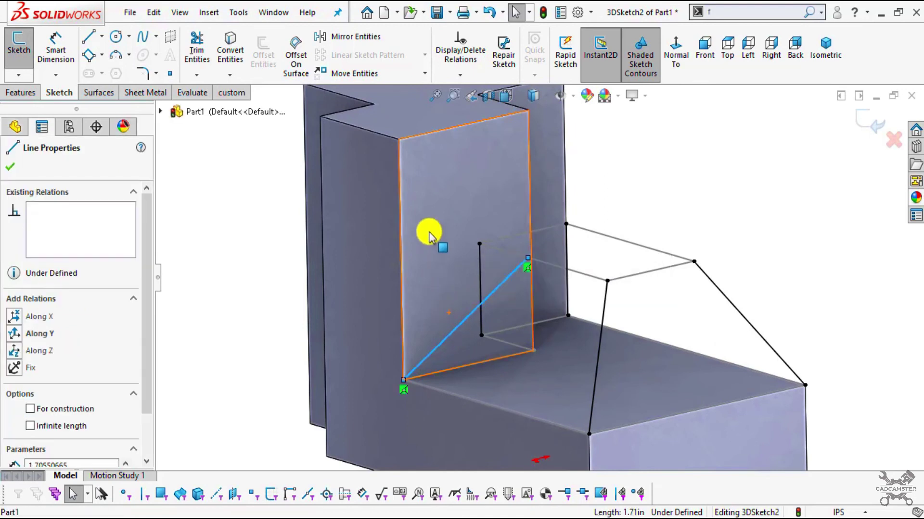
{"action": "left_click", "coordinate": [428, 235], "text": "ctrl"}
{"action": "scroll", "coordinate": [52, 385], "scroll_direction": "down", "scroll_amount": 3}
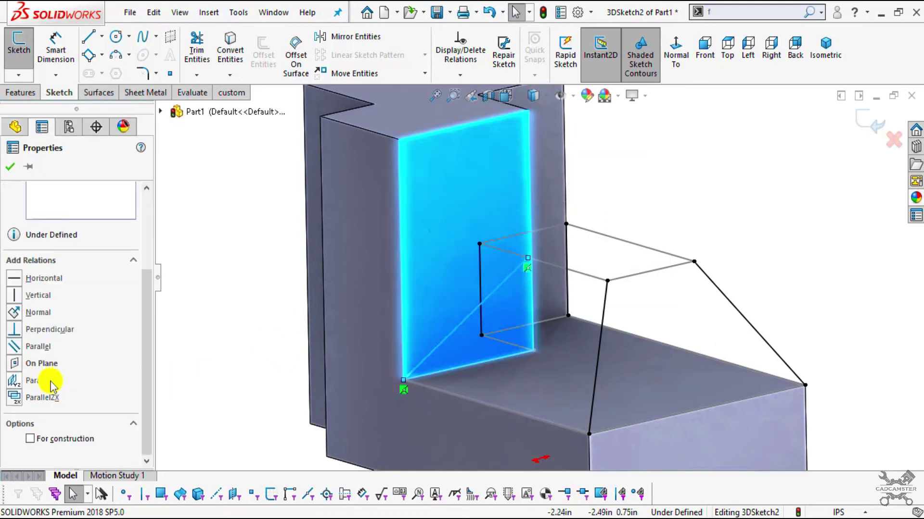
{"action": "left_click", "coordinate": [15, 366]}
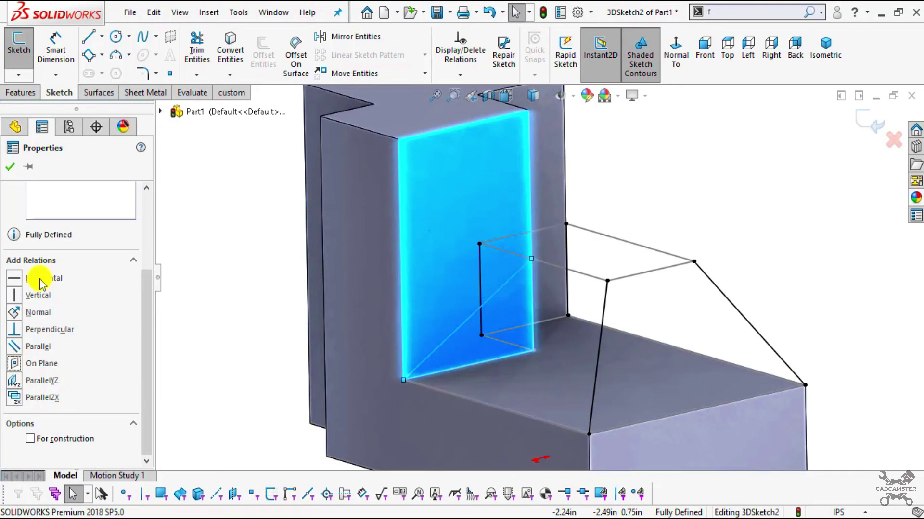
{"action": "left_click", "coordinate": [11, 168]}
Check the sloped line square-on to the upright block's front face, and exit the 3D sketch
{"action": "middle_click_drag", "start_coordinate": [635, 341], "coordinate": [553, 406]}
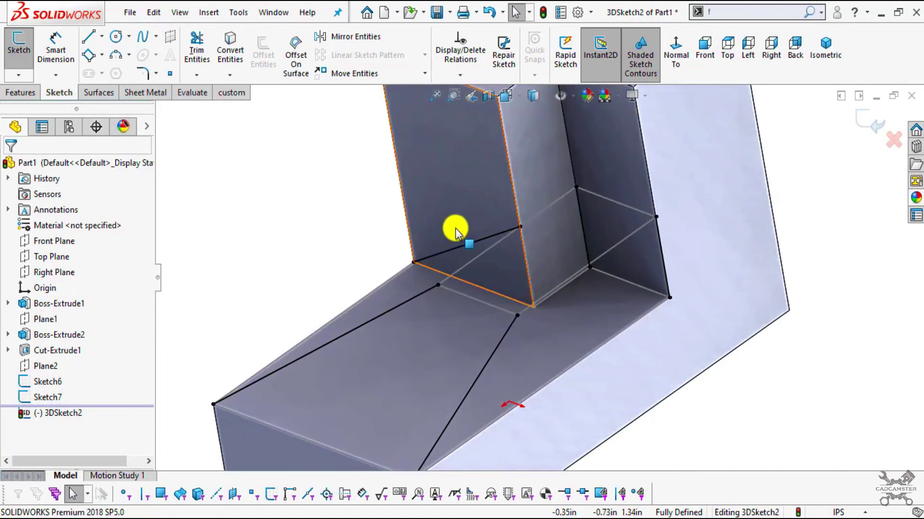
{"action": "left_click", "coordinate": [460, 189]}
{"action": "key", "text": "ctrl+8"}
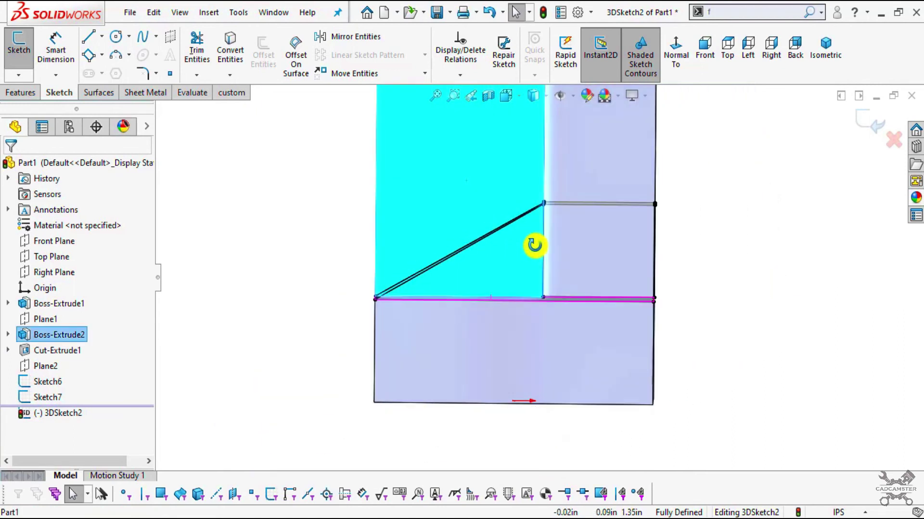
{"action": "middle_click_drag", "start_coordinate": [534, 245], "coordinate": [562, 262]}
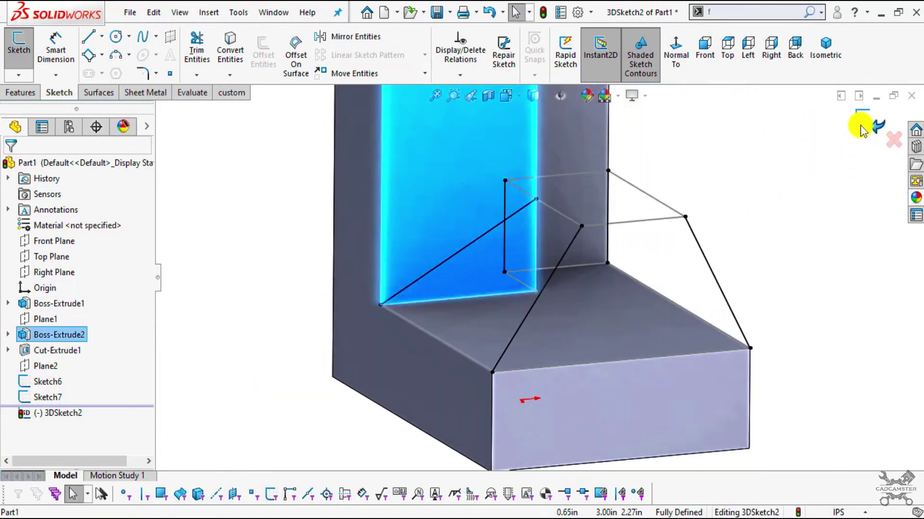
{"action": "left_click", "coordinate": [861, 128]}
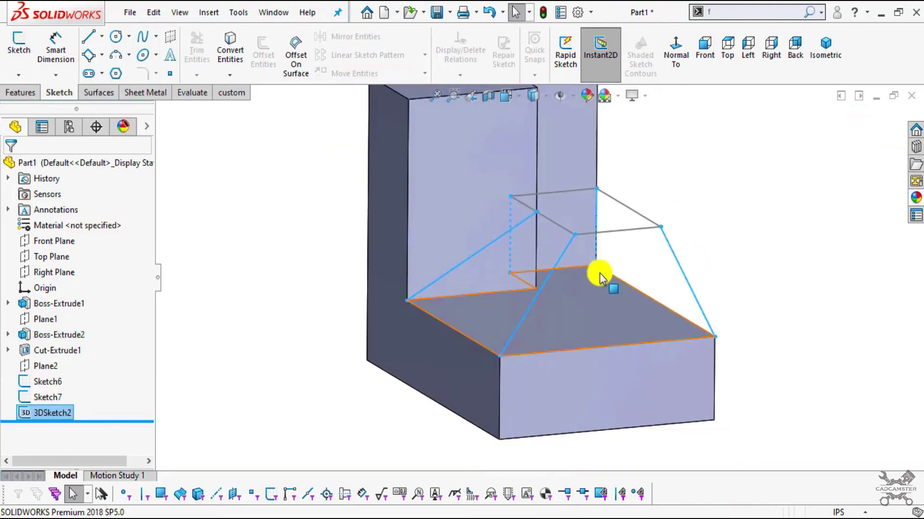
{"action": "key", "text": "z"}
{"action": "left_click", "coordinate": [652, 209]}
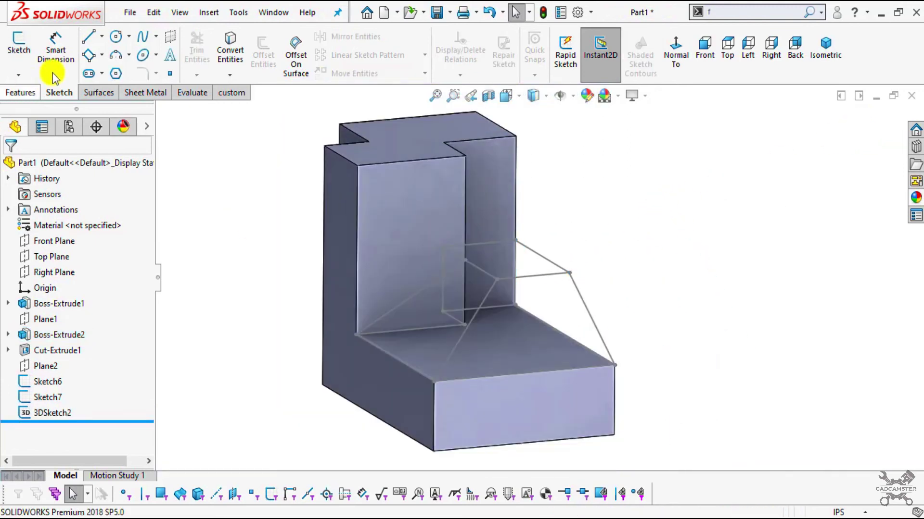
Start a Boundary Boss/Base with the top rectangle and the base outline as the Direction 1 profiles
{"action": "left_click", "coordinate": [24, 94]}
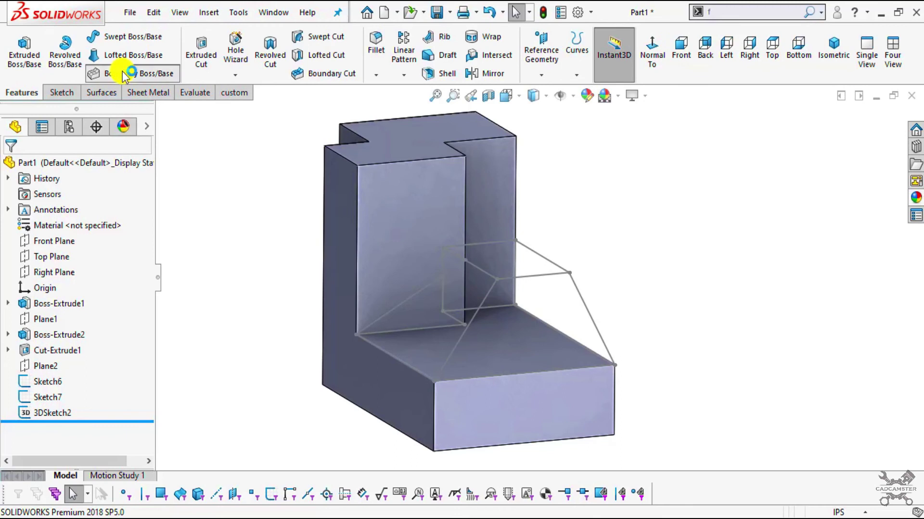
{"action": "left_click", "coordinate": [124, 75]}
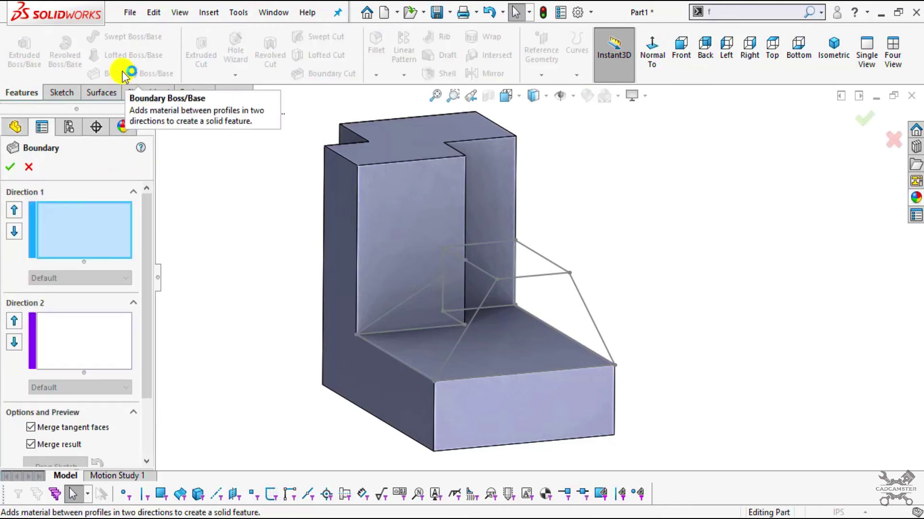
{"action": "left_click", "coordinate": [535, 253]}
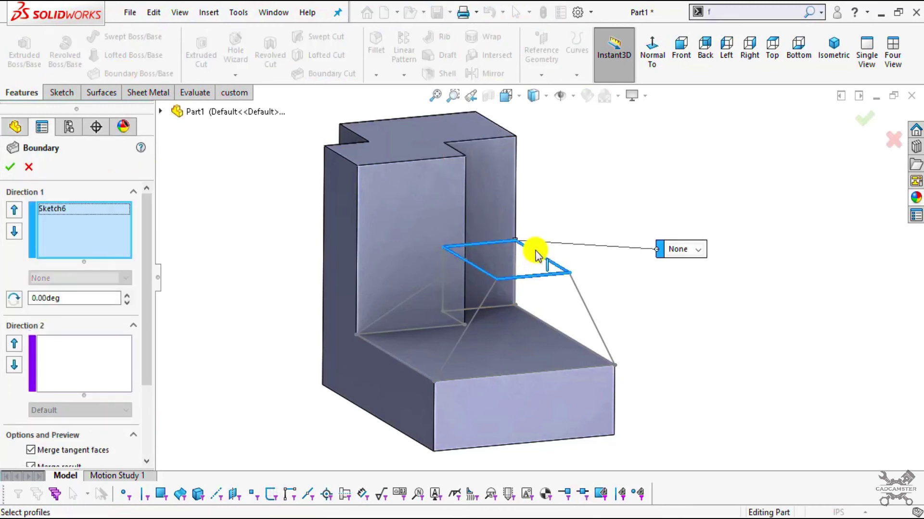
{"action": "left_click", "coordinate": [552, 377]}
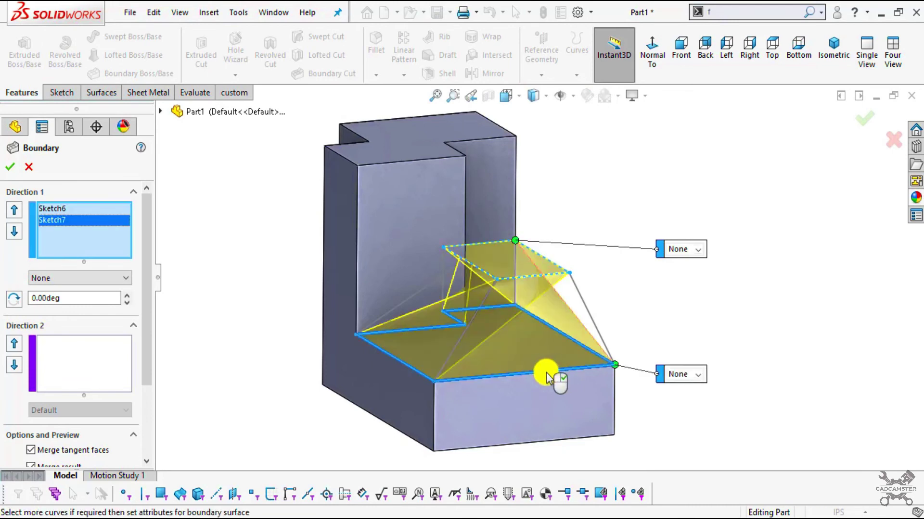
Add the two vertical lines in the notch as separate open-loop curves for Direction 2 of the boundary
{"action": "left_click", "coordinate": [80, 362]}
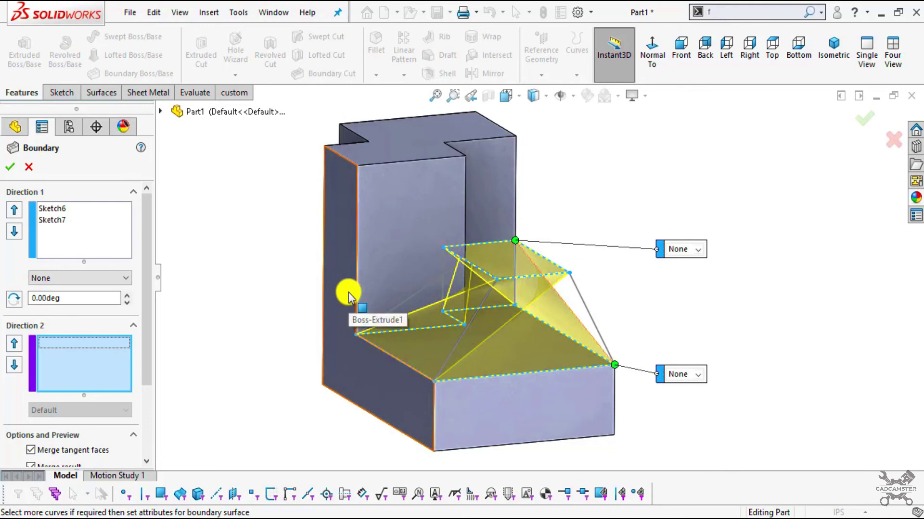
{"action": "middle_click_drag", "start_coordinate": [550, 344], "coordinate": [532, 309]}
{"action": "scroll", "coordinate": [532, 309], "scroll_direction": "down", "scroll_amount": 5}
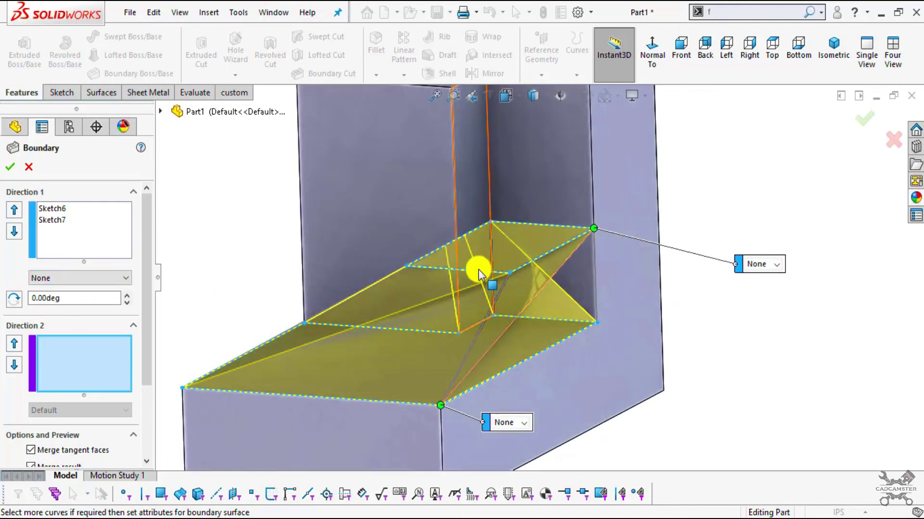
{"action": "scroll", "coordinate": [494, 253], "scroll_direction": "down", "scroll_amount": 4}
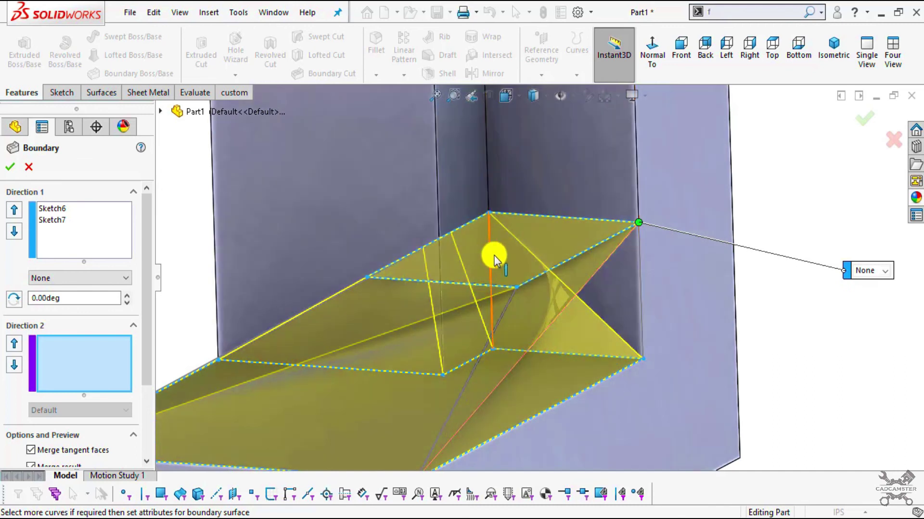
{"action": "left_click", "coordinate": [494, 257]}
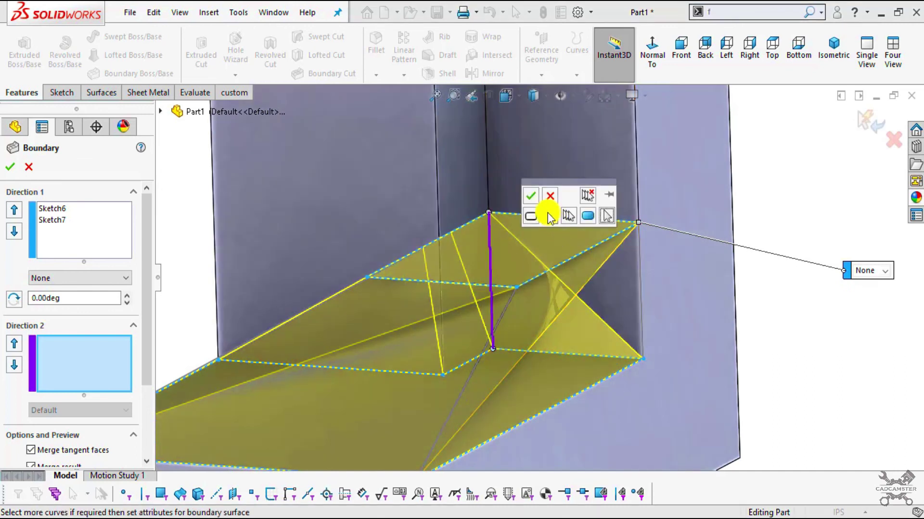
{"action": "left_click", "coordinate": [529, 196]}
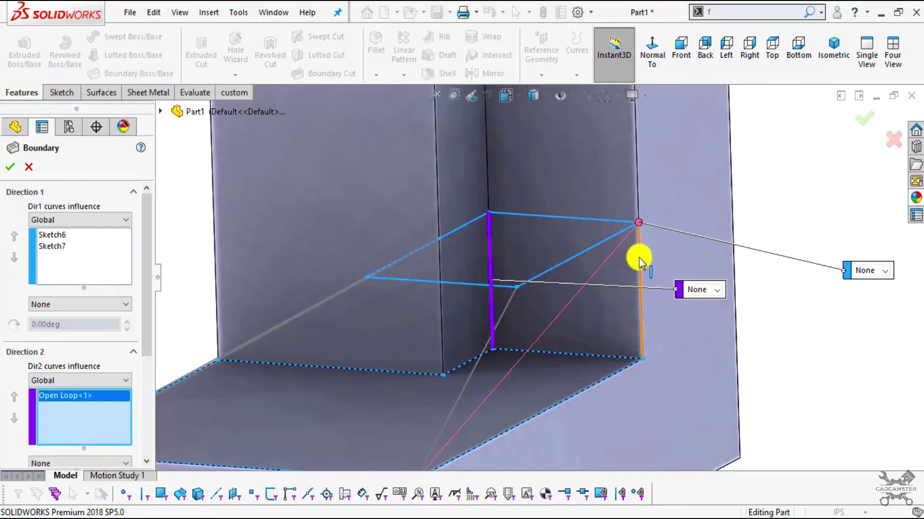
{"action": "scroll", "coordinate": [653, 273], "scroll_direction": "down", "scroll_amount": 3}
{"action": "left_click", "coordinate": [590, 261]}
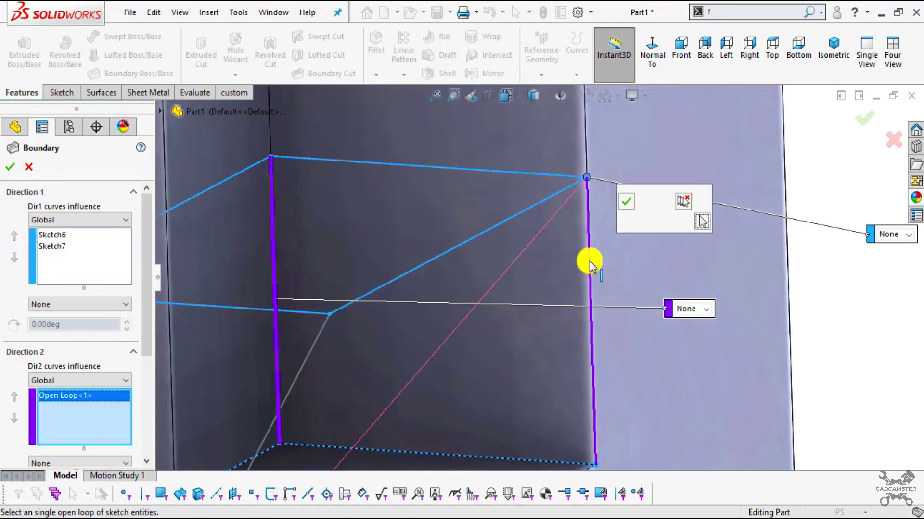
{"action": "left_click", "coordinate": [627, 207]}
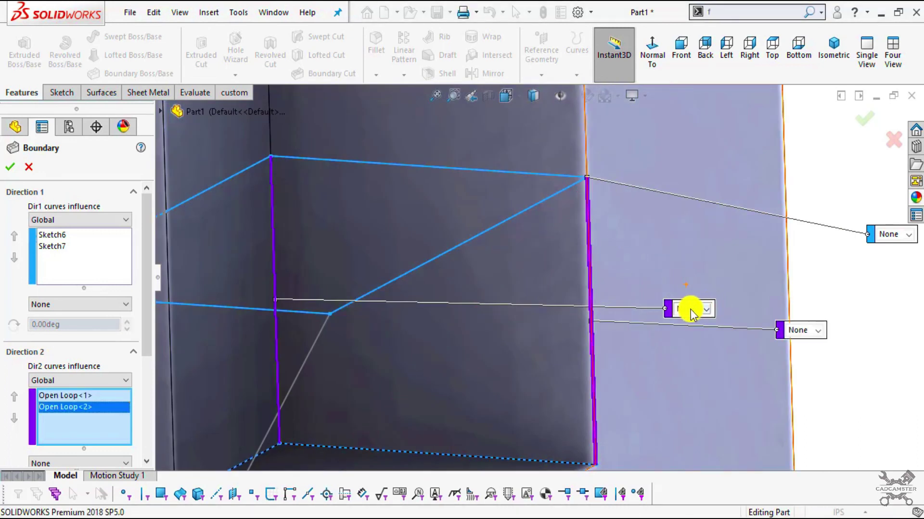
Add the two sloped lines running to the base's far corners as separate open-loop Direction 2 curves
{"action": "scroll", "coordinate": [676, 386], "scroll_direction": "up", "scroll_amount": 3}
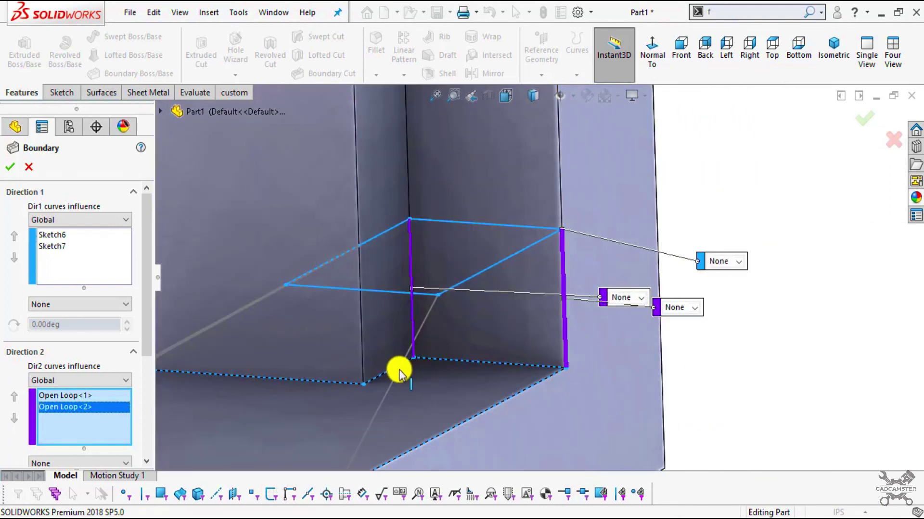
{"action": "middle_click_drag", "start_coordinate": [384, 418], "coordinate": [582, 281]}
{"action": "left_click", "coordinate": [585, 271]}
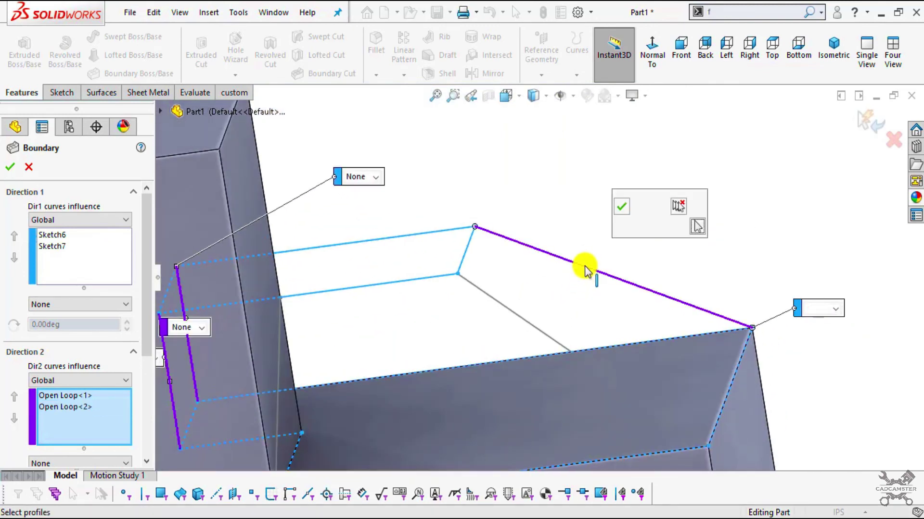
{"action": "left_click", "coordinate": [622, 207]}
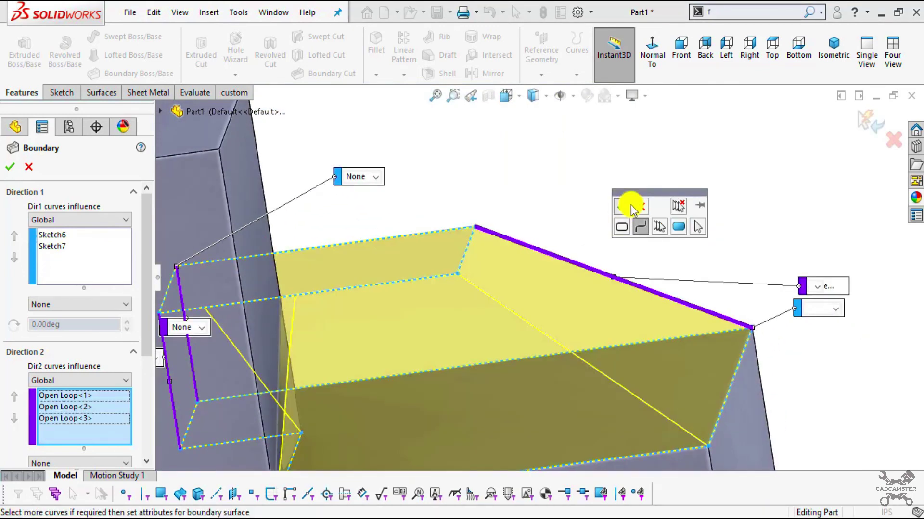
{"action": "scroll", "coordinate": [630, 409], "scroll_direction": "down", "scroll_amount": 6}
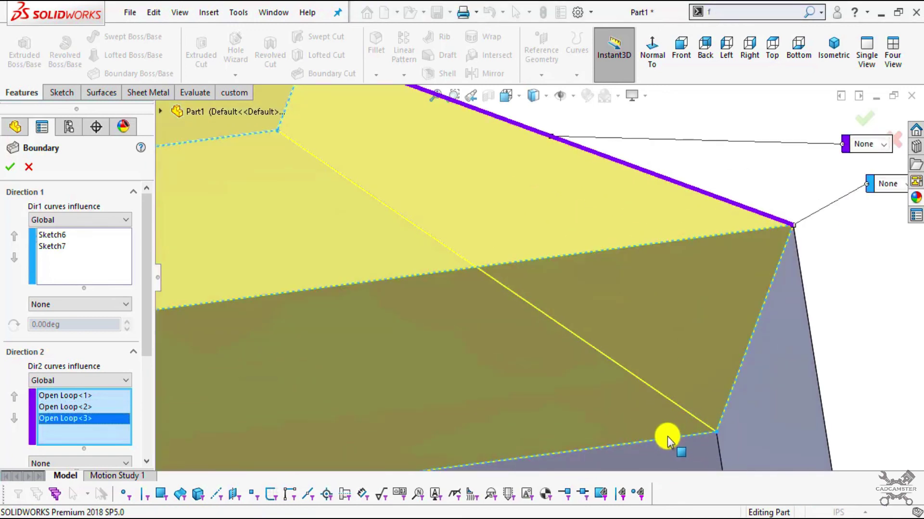
{"action": "scroll", "coordinate": [590, 408], "scroll_direction": "down", "scroll_amount": 5}
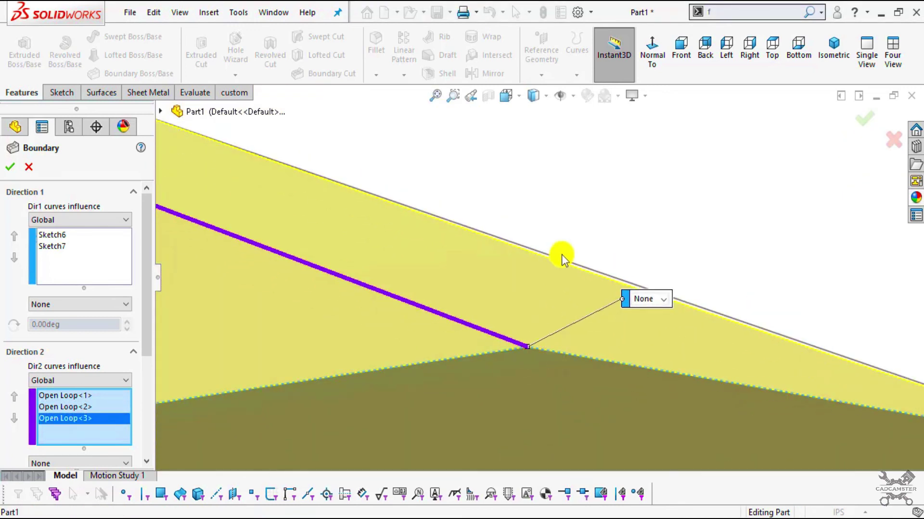
{"action": "left_click", "coordinate": [560, 266]}
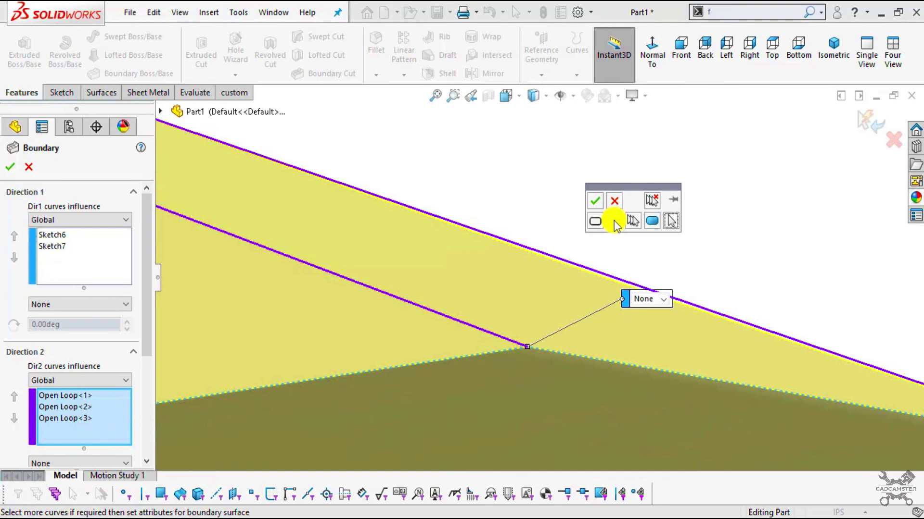
{"action": "left_click", "coordinate": [596, 203]}
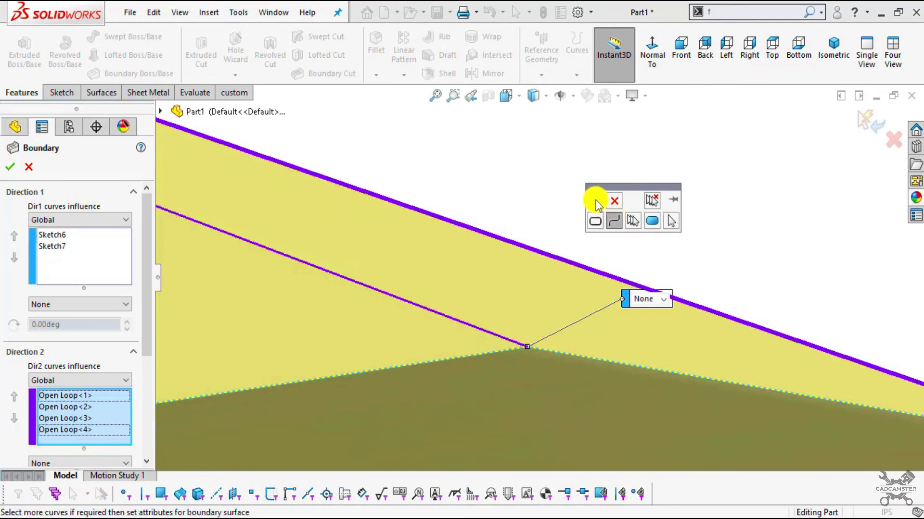
Add the sloped line on the upright block's front face as the fifth Direction 2 open-loop curve
{"action": "scroll", "coordinate": [515, 223], "scroll_direction": "up", "scroll_amount": 5}
{"action": "middle_click_drag", "start_coordinate": [396, 313], "coordinate": [336, 313]}
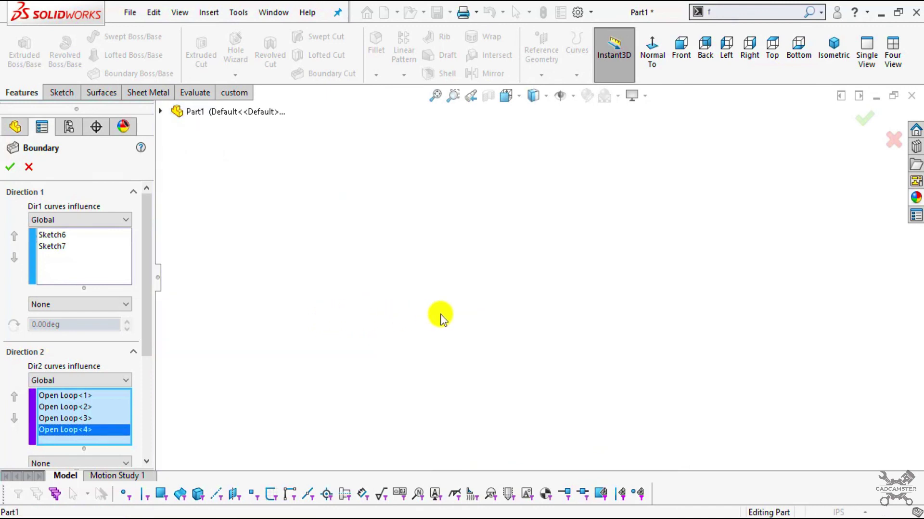
{"action": "middle_click_drag", "start_coordinate": [503, 288], "coordinate": [535, 285]}
{"action": "scroll", "coordinate": [519, 281], "scroll_direction": "down", "scroll_amount": 8}
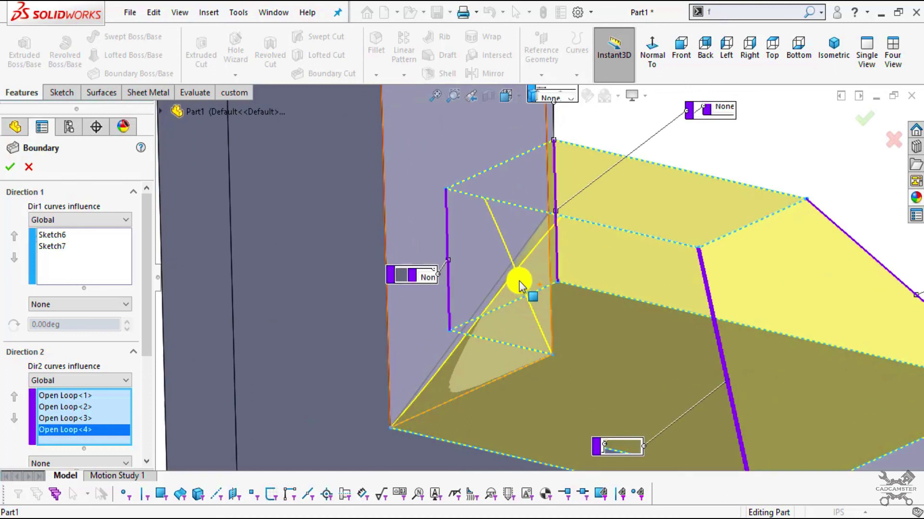
{"action": "left_click", "coordinate": [503, 268]}
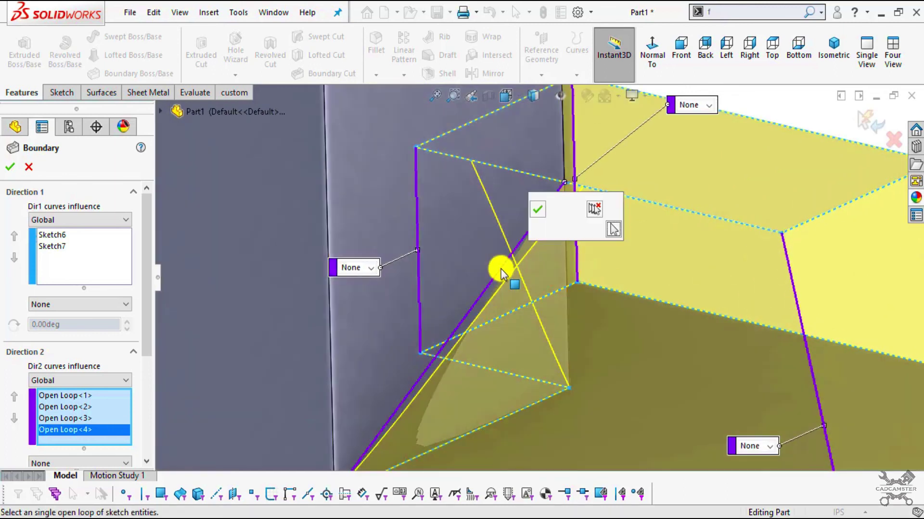
{"action": "left_click", "coordinate": [537, 211]}
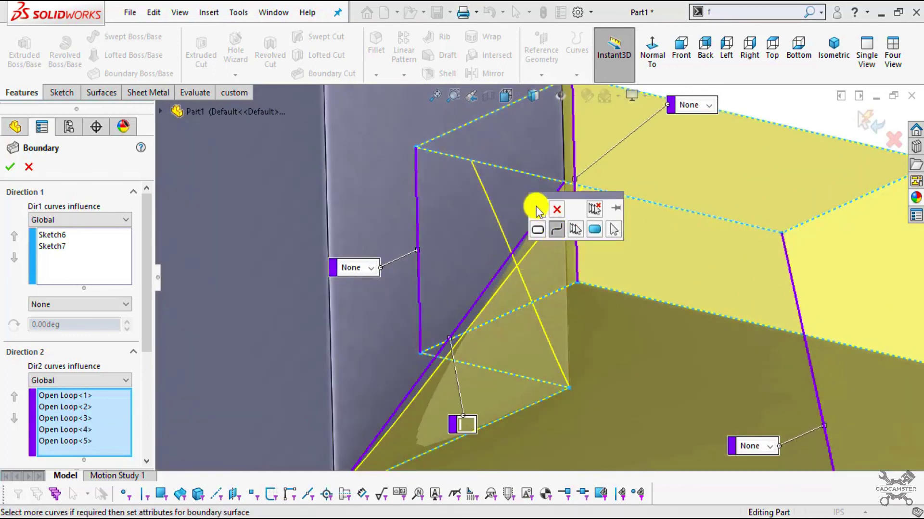
Set the Direction 2 curves influence to To Next Sharp and create the boundary solid
{"action": "left_click", "coordinate": [78, 381]}
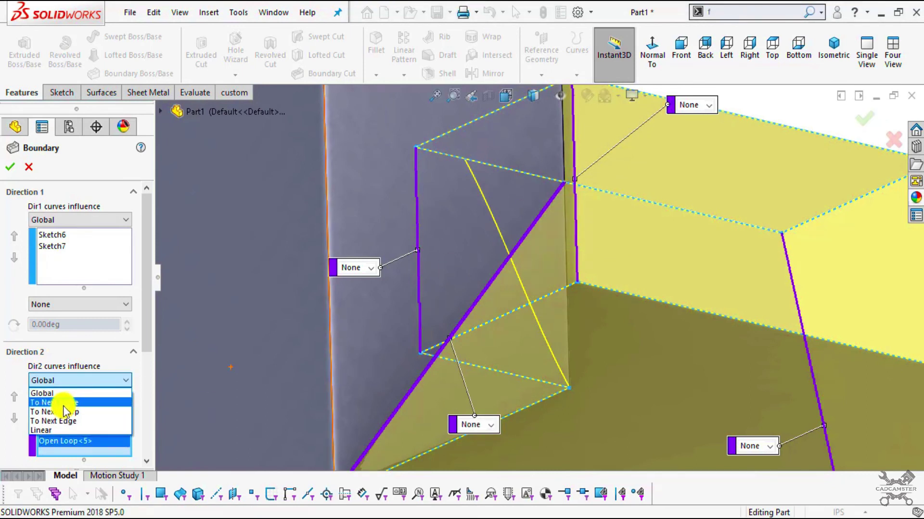
{"action": "left_click", "coordinate": [64, 404]}
{"action": "left_click", "coordinate": [68, 381]}
{"action": "left_click", "coordinate": [76, 412]}
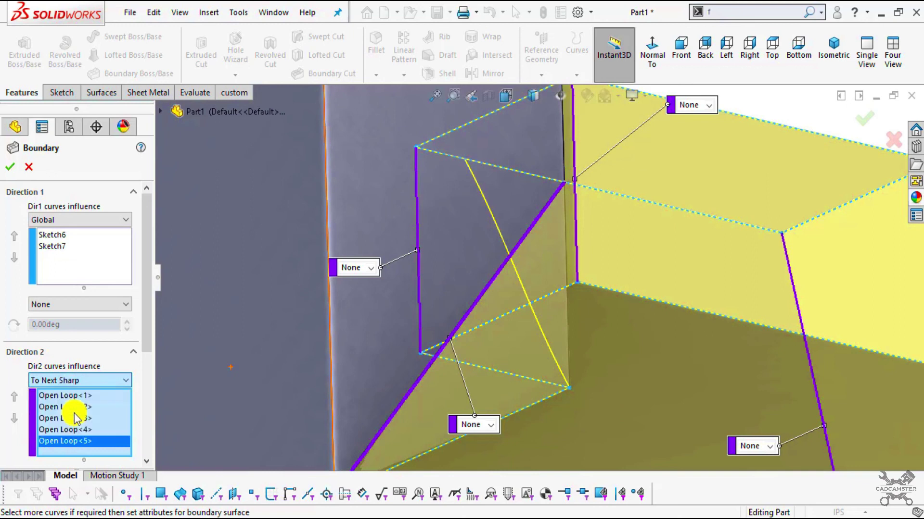
{"action": "left_click", "coordinate": [11, 170]}
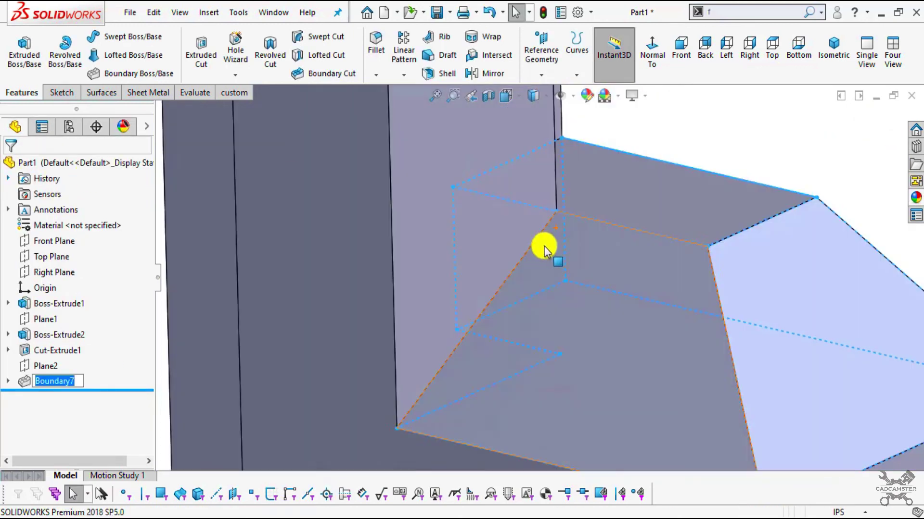
{"action": "scroll", "coordinate": [545, 250], "scroll_direction": "up", "scroll_amount": 10}
{"action": "middle_click_drag", "start_coordinate": [687, 241], "coordinate": [534, 270]}
{"action": "scroll", "coordinate": [535, 266], "scroll_direction": "up", "scroll_amount": 2}
{"action": "scroll", "coordinate": [548, 267], "scroll_direction": "down", "scroll_amount": 3}
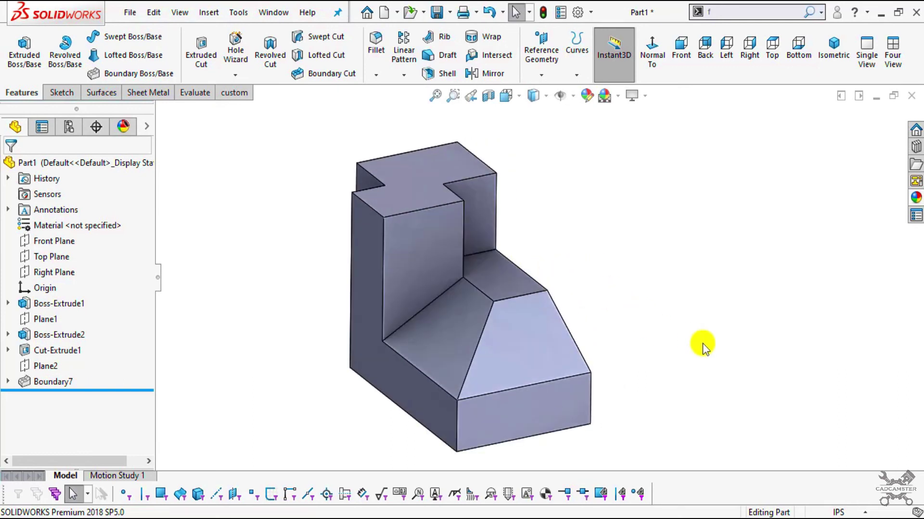